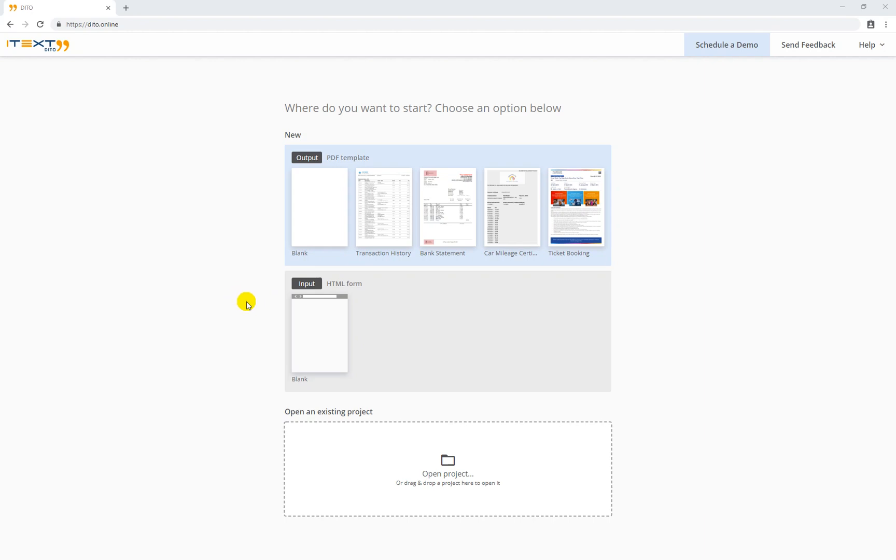
Create a blank PDF template project named invoice-scenario and switch to its Data view
left_click(323, 207)
type("штмщш")
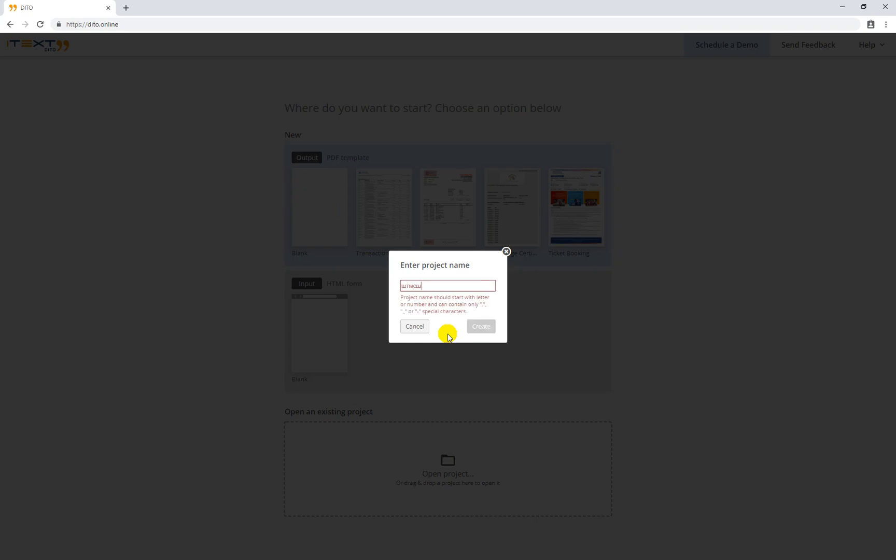
key("BackSpace")
key("BackSpace")
key("BackSpace")
type("invoic-")
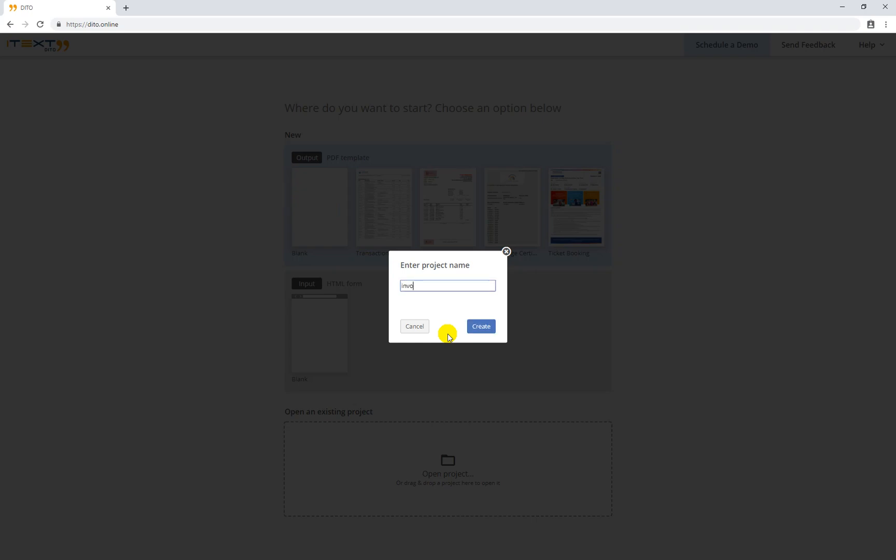
type("e-scenario")
left_click(477, 328)
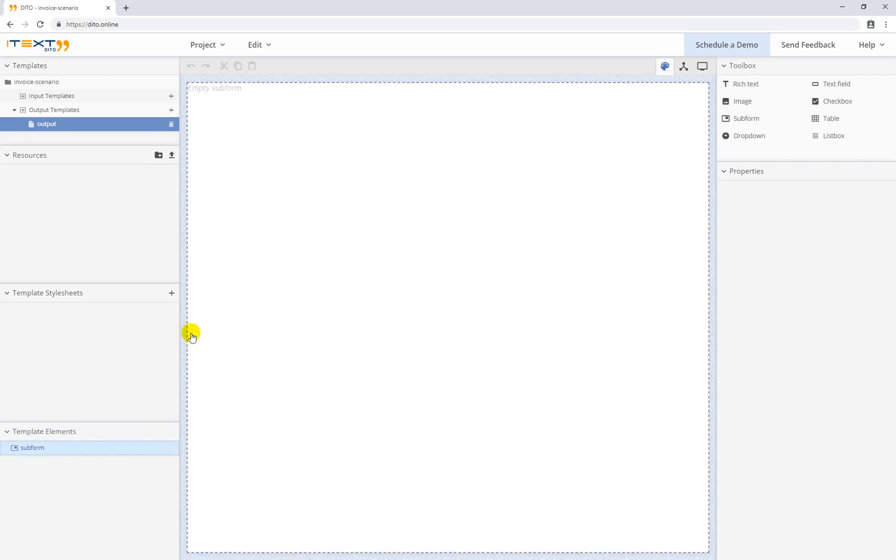
left_click(682, 65)
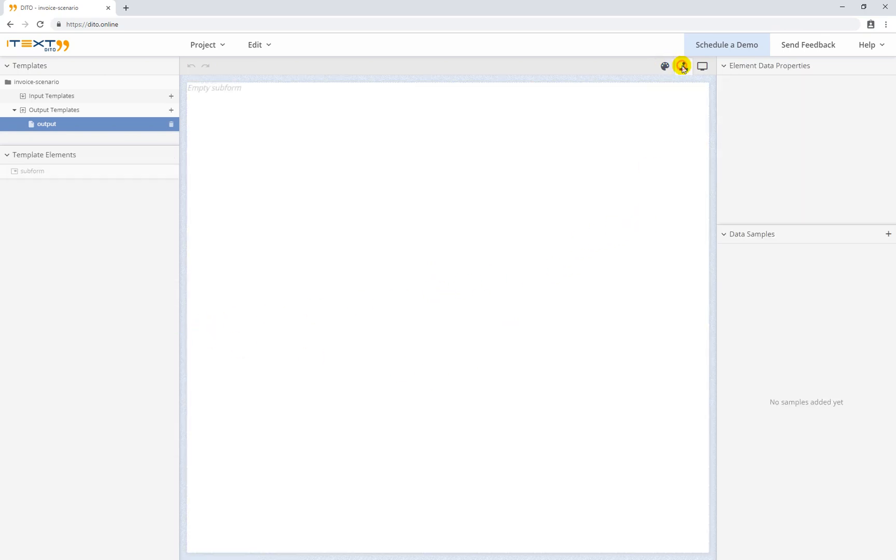
Add a new data sample with name and email fields holding a sample customer's name and e-mail
left_click(889, 235)
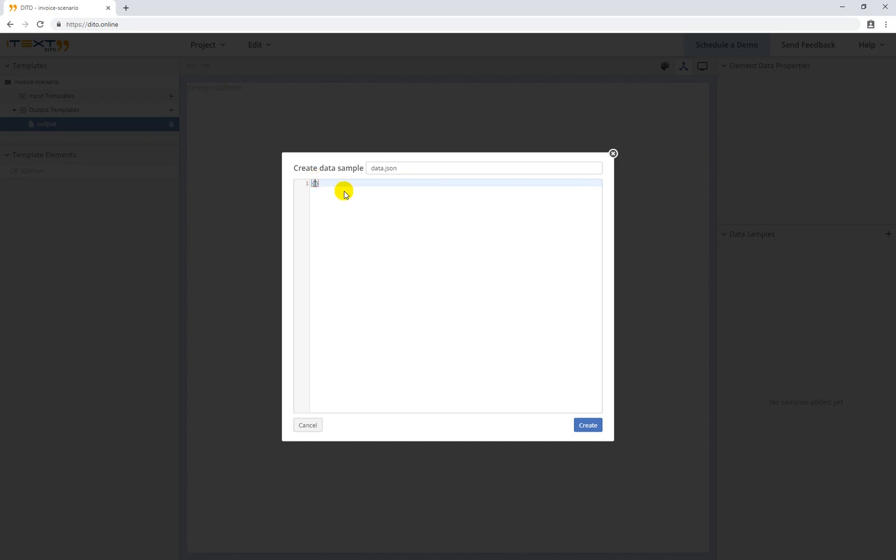
key("Return")
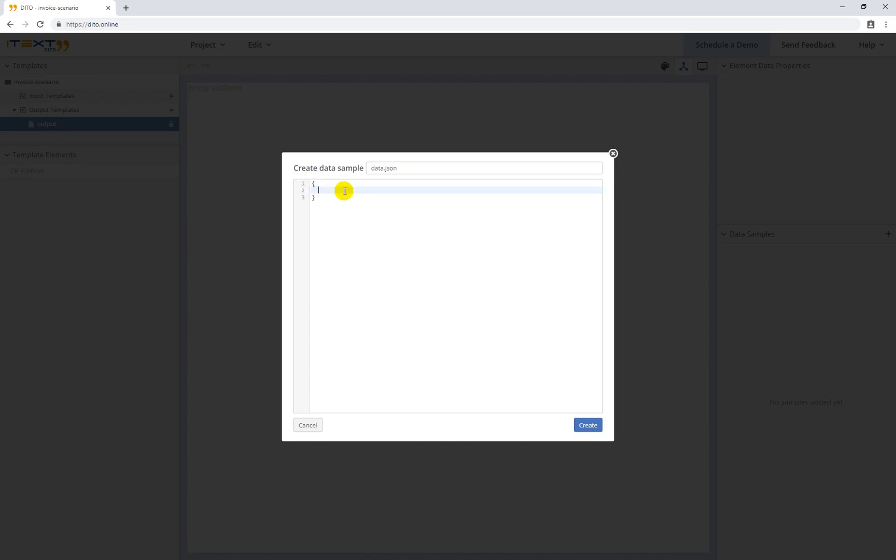
key("BackSpace")
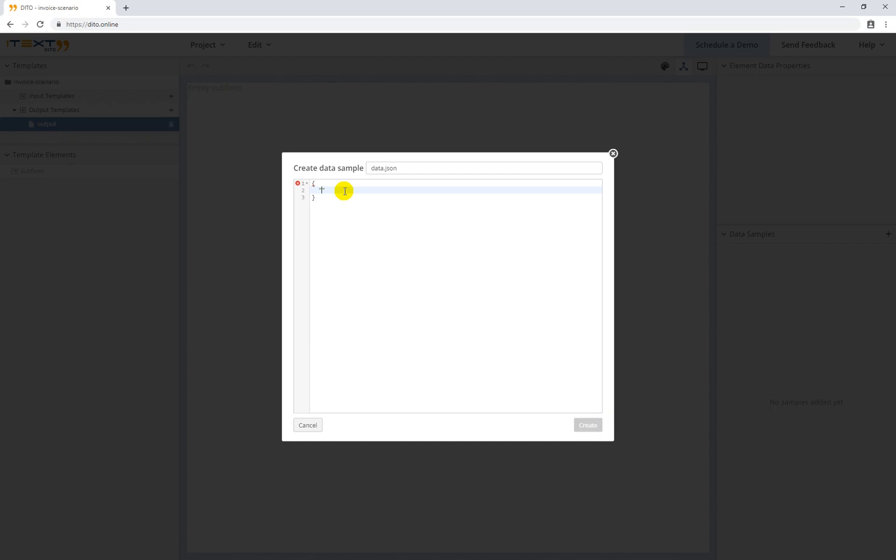
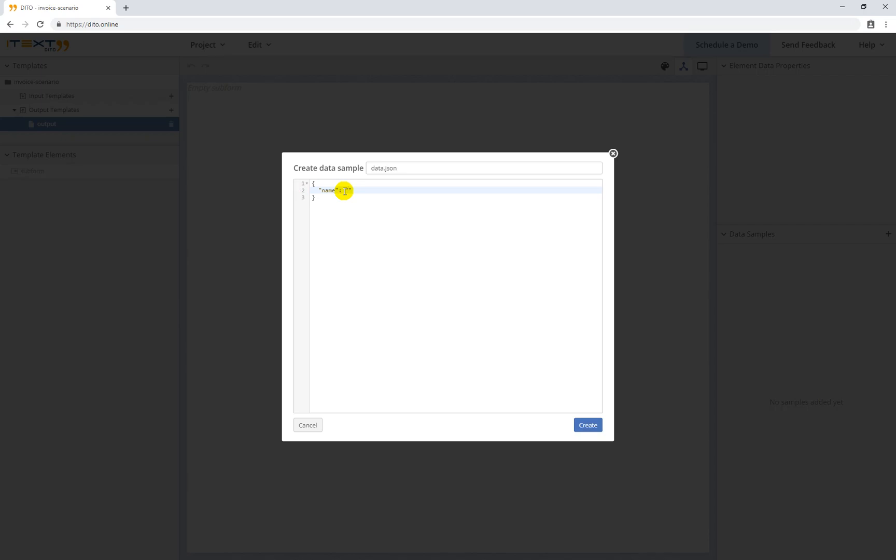
key("Return")
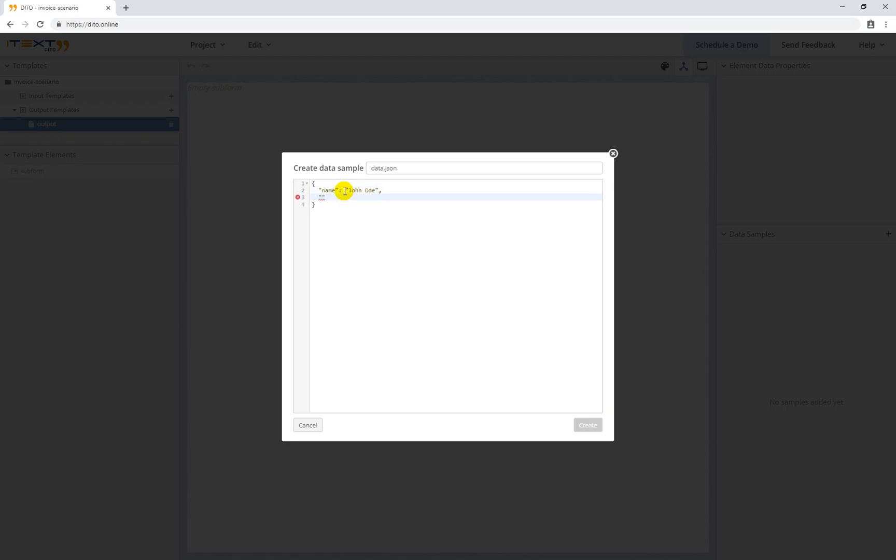
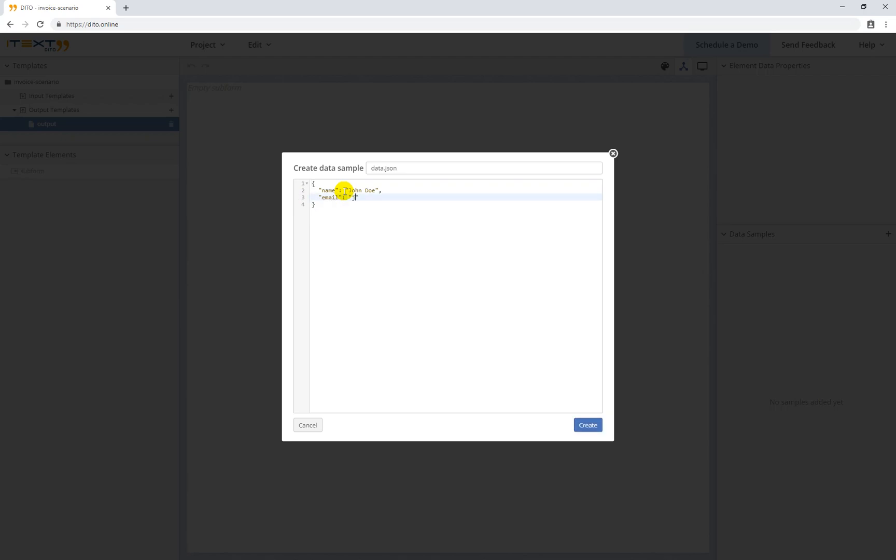
key("BackSpace")
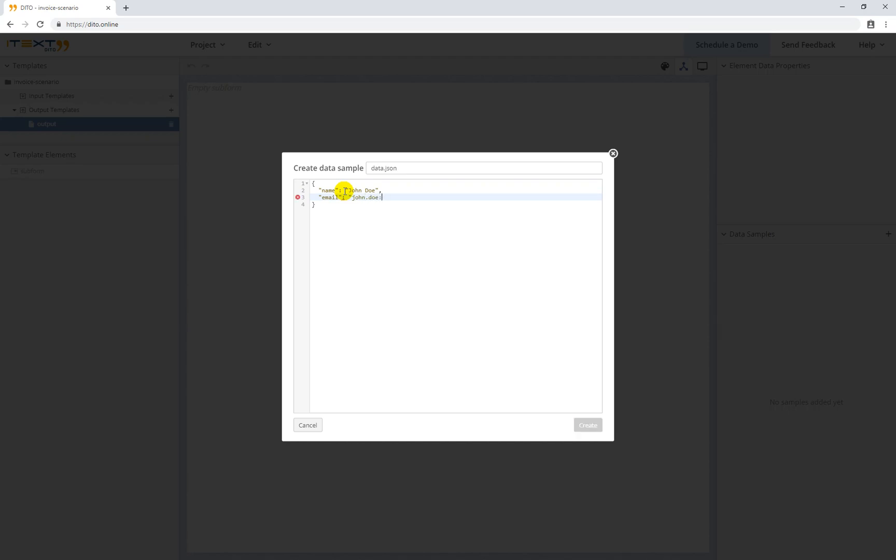
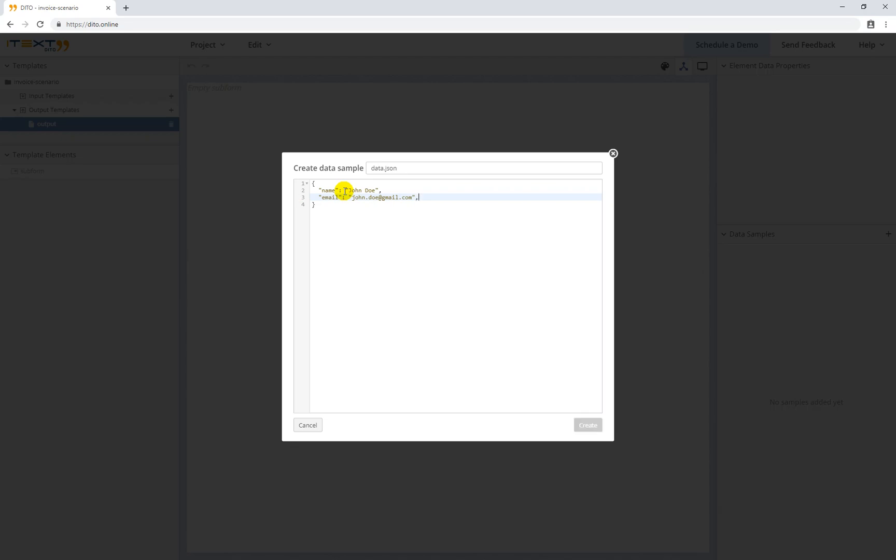
Add an address field with the customer's street address, then begin an items array
key("Return")
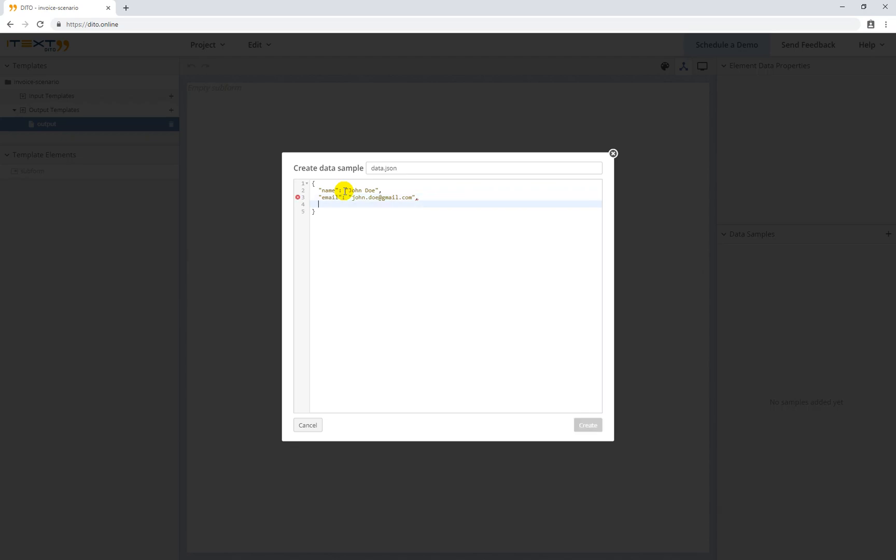
type("\"a")
type("dre")
key("BackSpace")
key("BackSpace")
type("dress")
type(": \"")
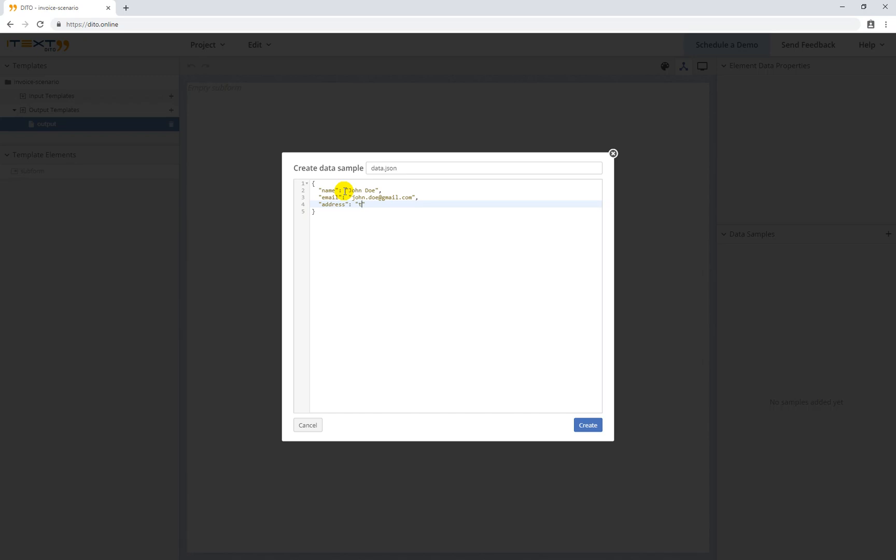
type("the Best Street 10")
key("BackSpace")
type("/20\",")
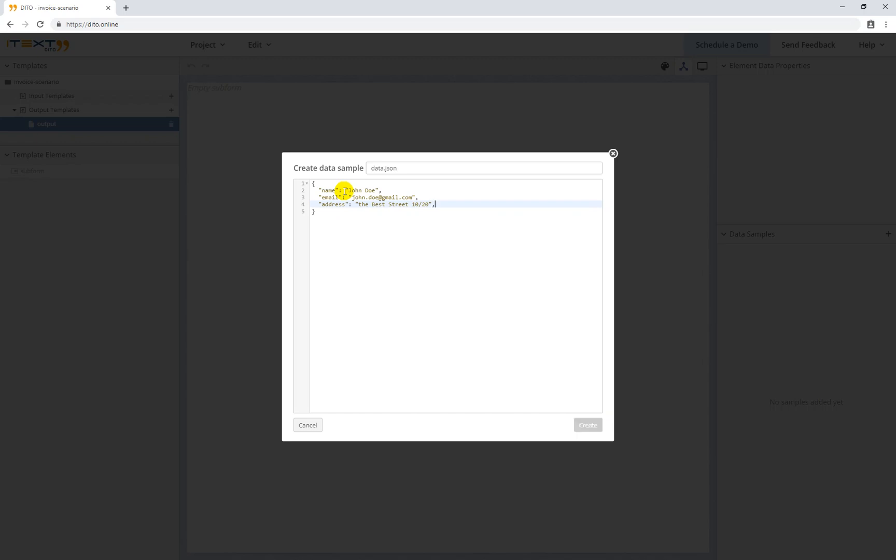
key("Return")
type("\"")
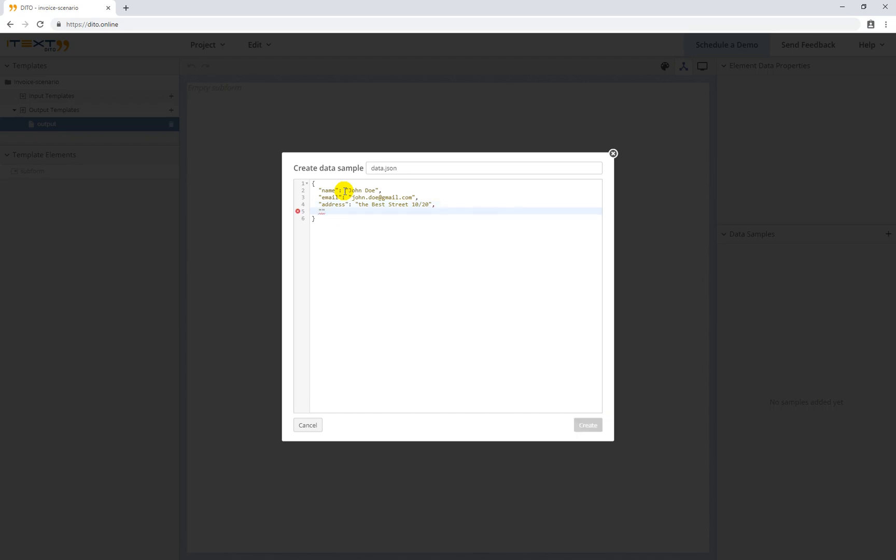
type("items\": [")
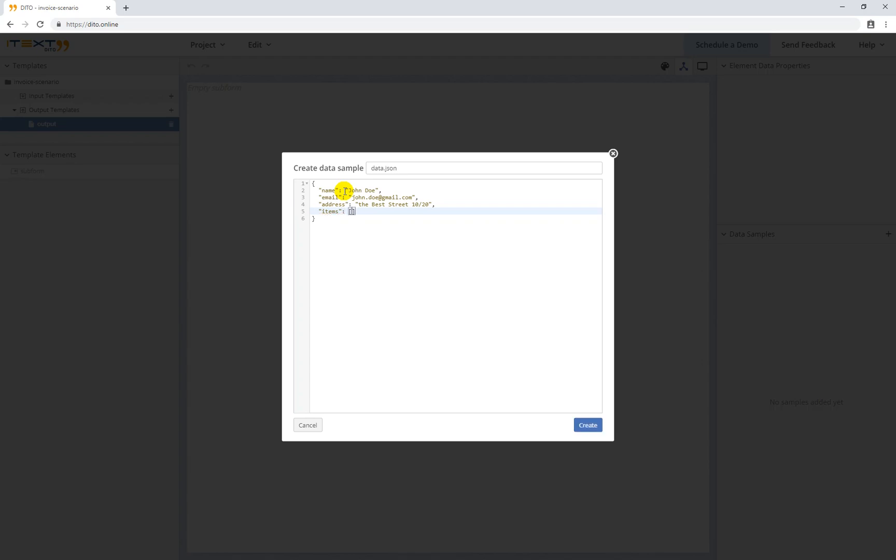
Add a first items entry with item "car" and numeric price 11000
key("Return")
type("\"")
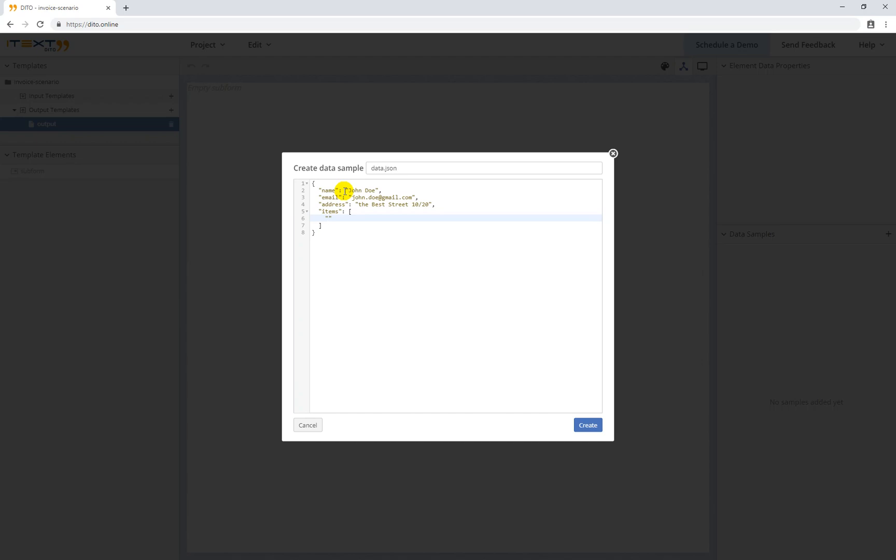
key("BackSpace")
type("{\"")
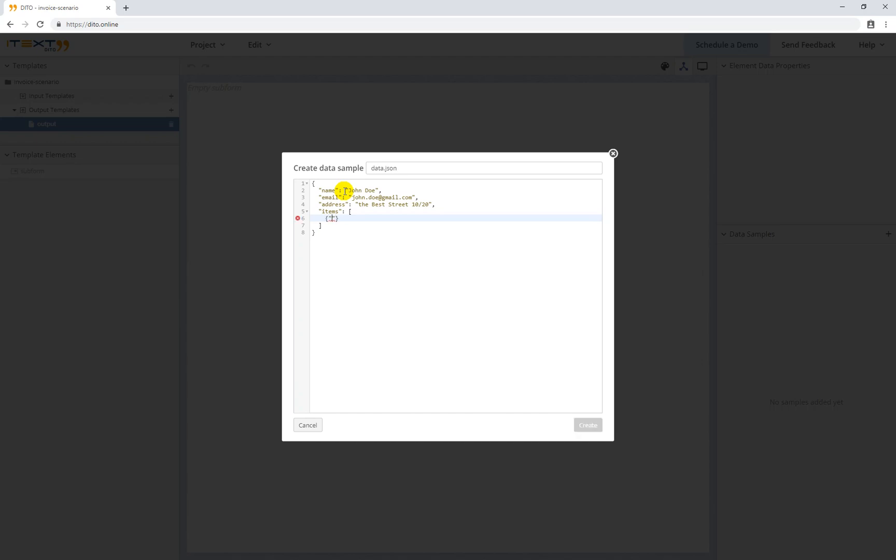
type("utem")
key("BackSpace")
type("item")
key("End")
type(": \"")
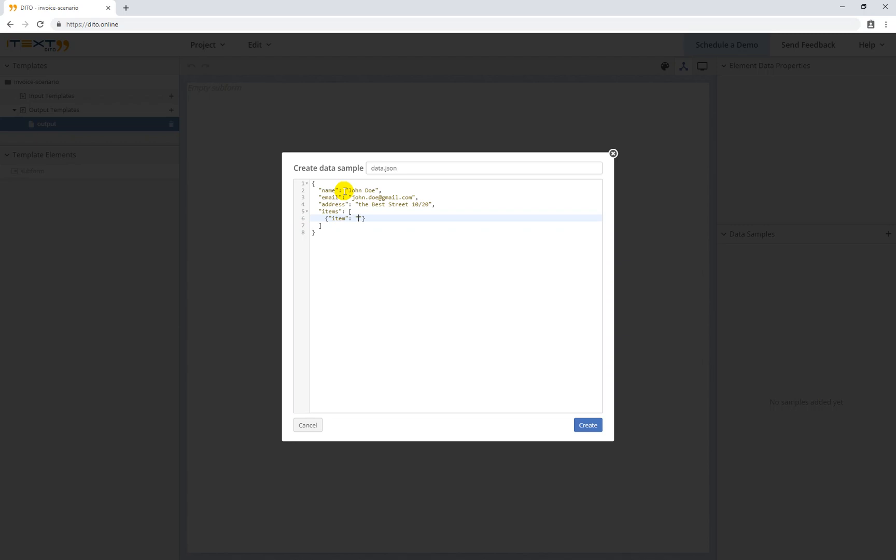
type("car\", \"")
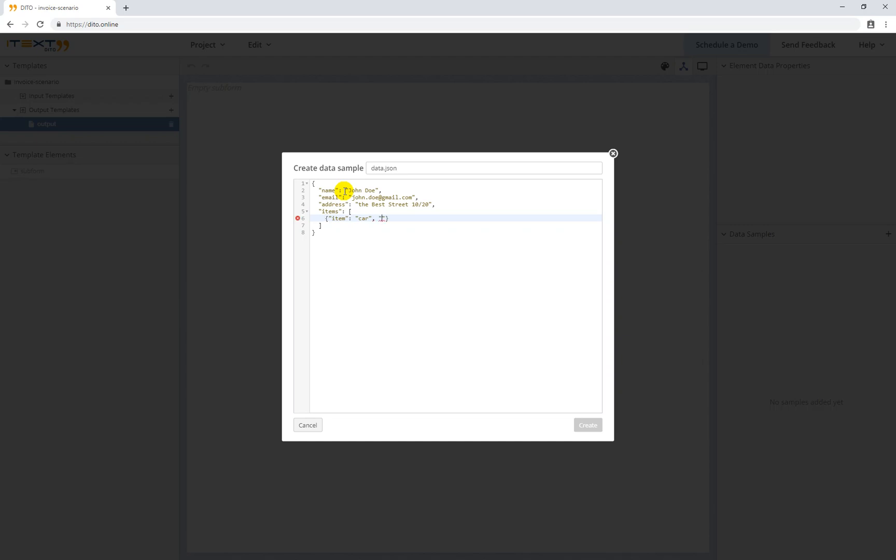
type("price\": \"1")
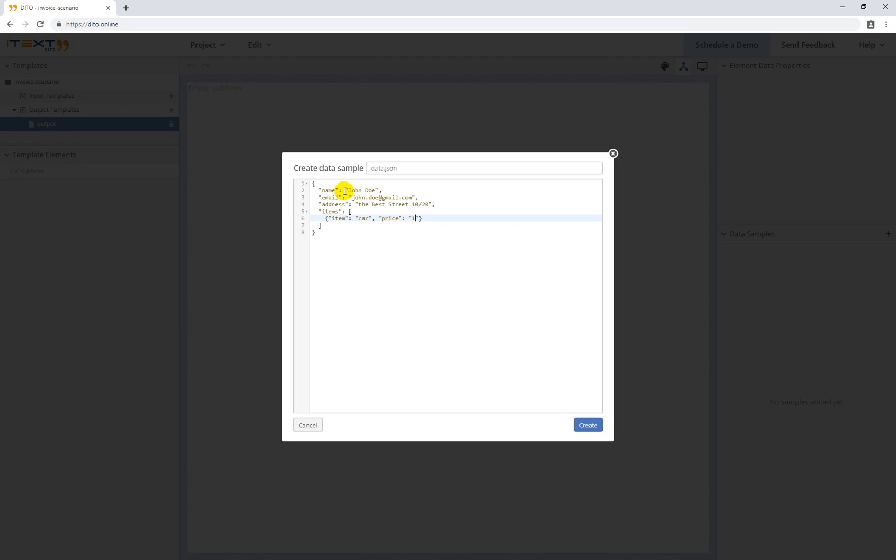
type("1000")
key("Delete")
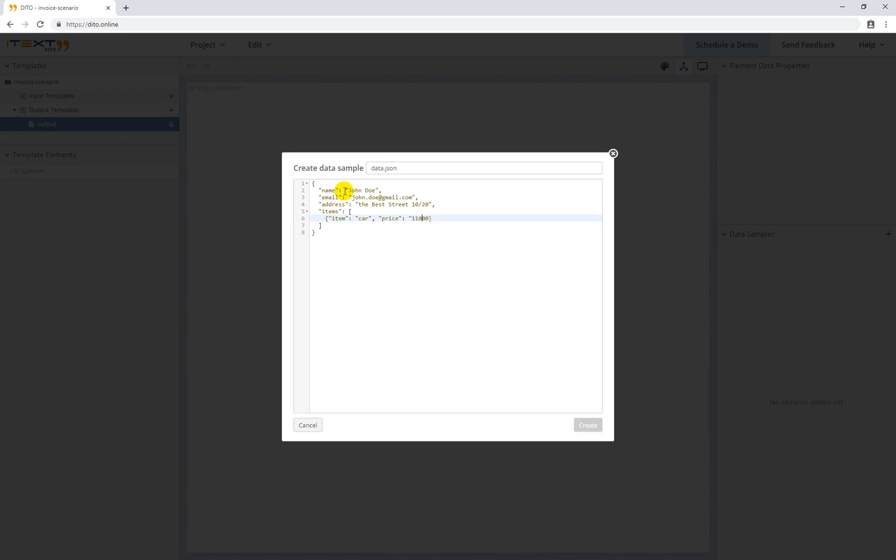
key("Left")
key("Left")
key("Left")
key("Left")
key("Left")
key("BackSpace")
key("End")
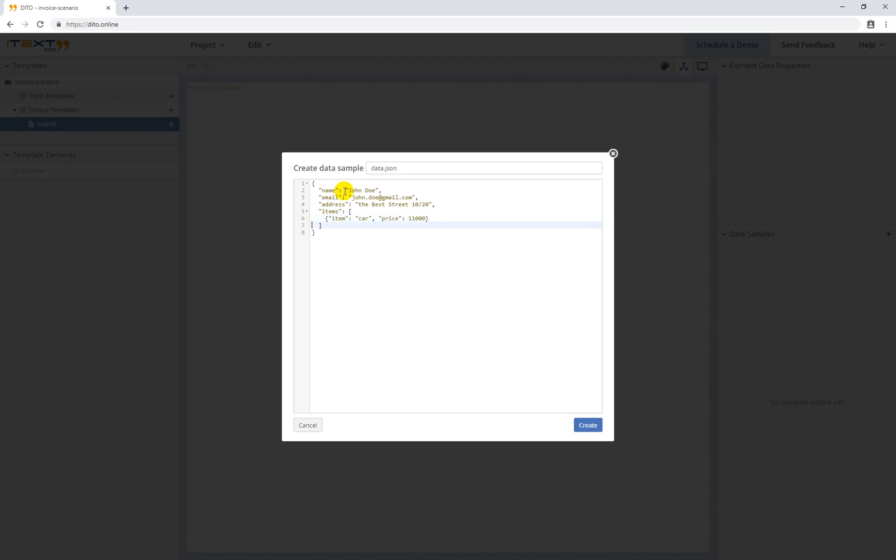
type(",")
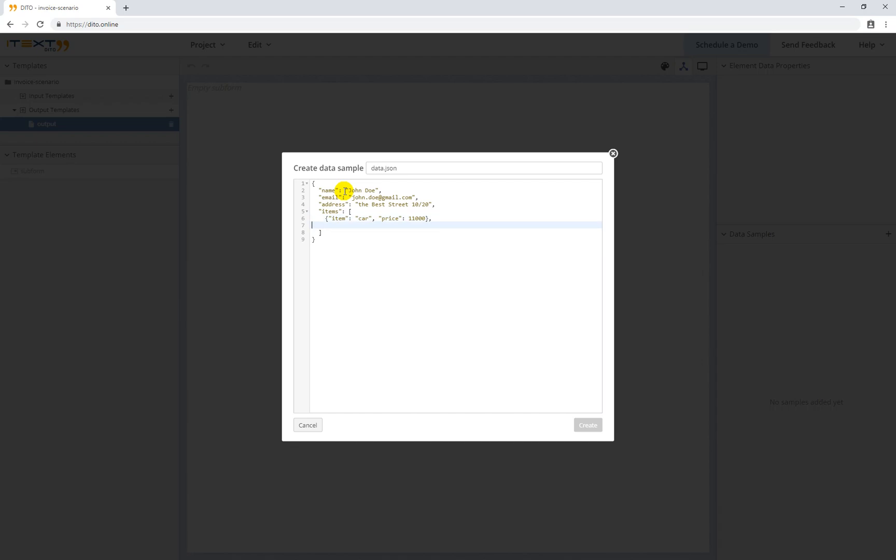
Add a second items entry with item "lunch" and price 35.50
key("Return")
type("{")
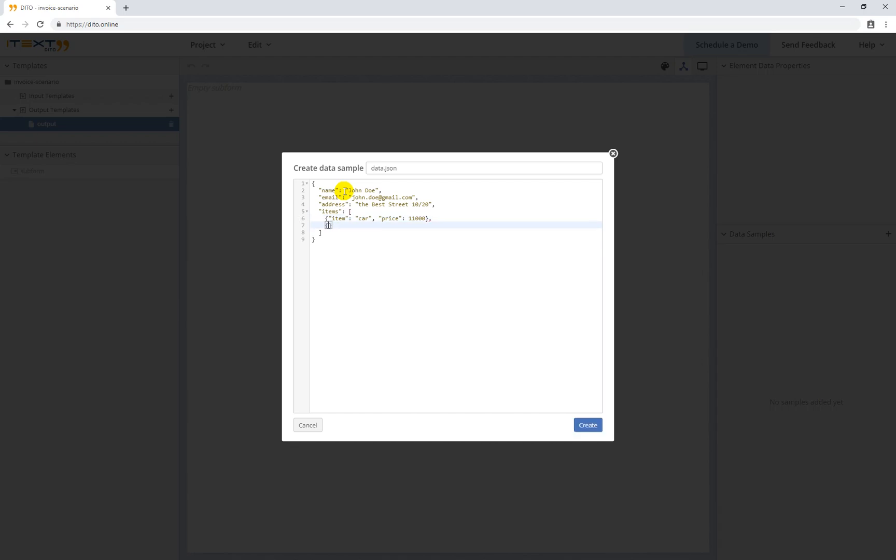
type("\"")
key("BackSpace")
type("\"item\"")
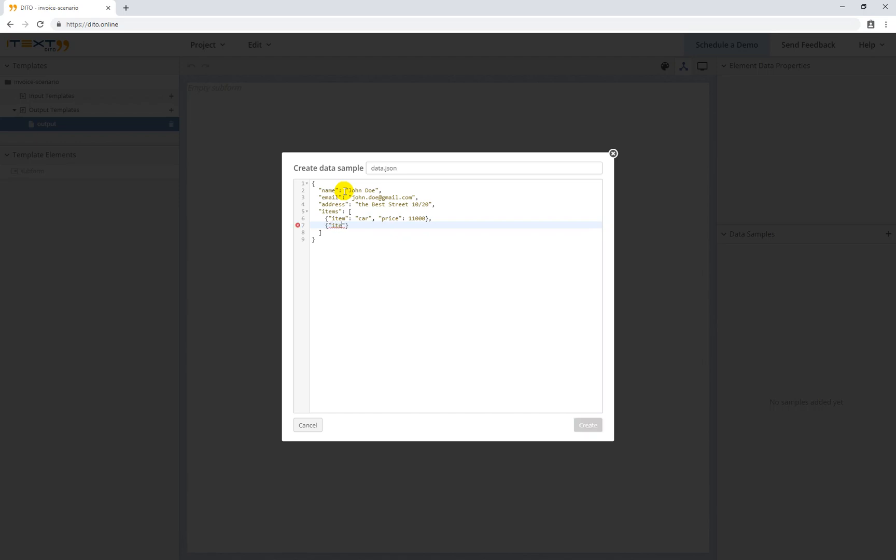
type(": \"")
type("lunch\",")
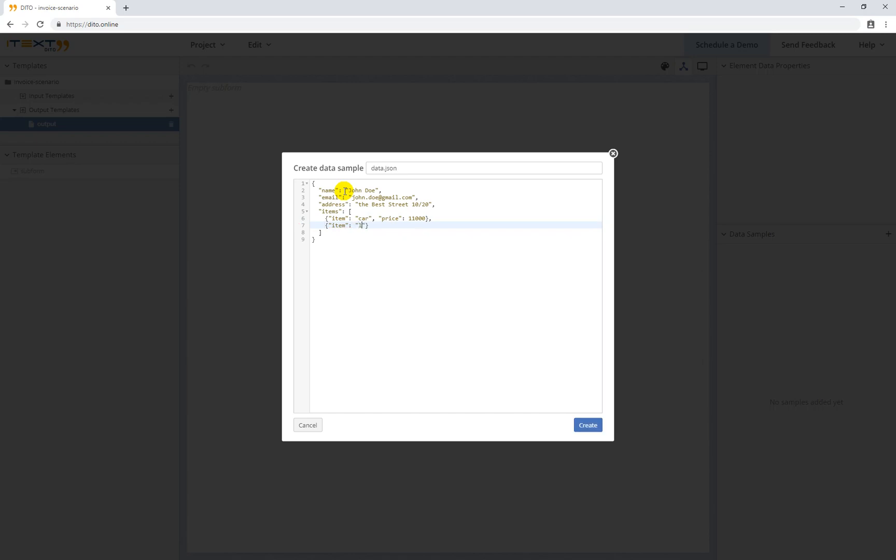
type(" \"")
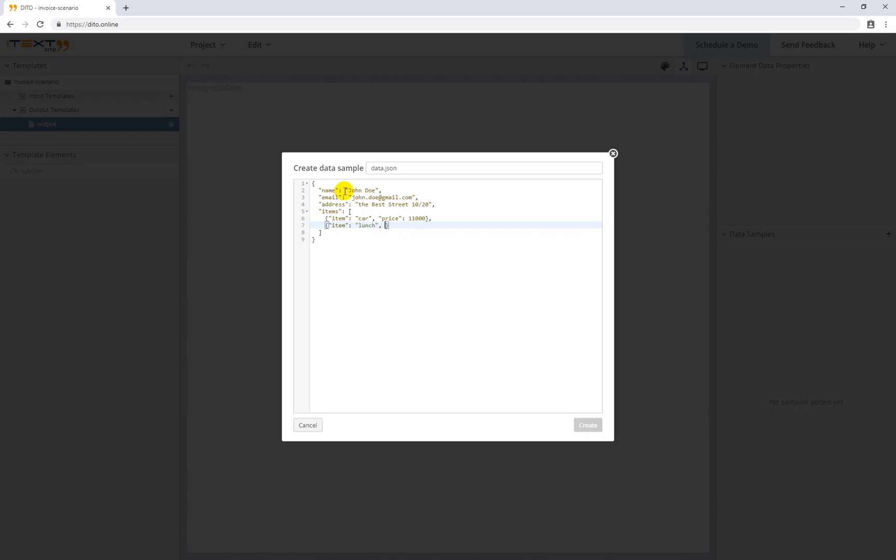
type("price\": 35.50")
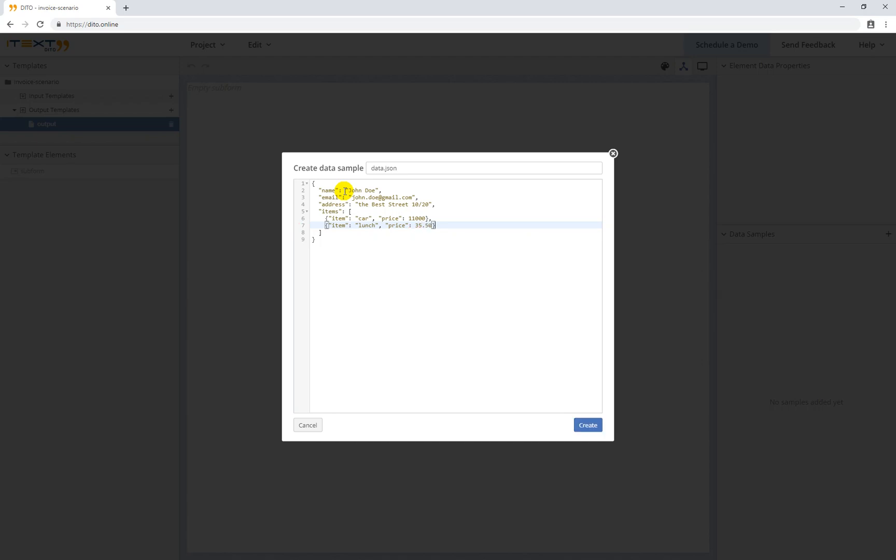
Save the data.json sample and place a Rich text element at the top of the subform
left_click(590, 426)
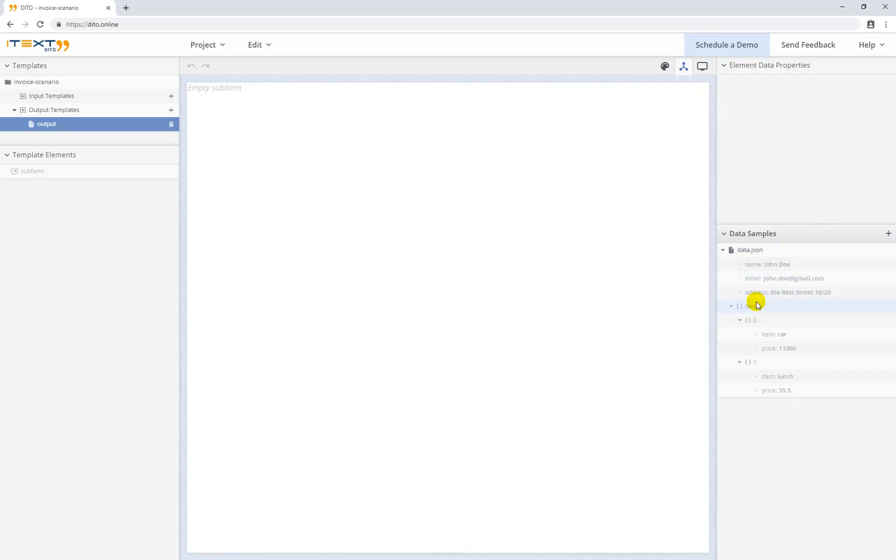
left_click_drag(753, 305, 664, 66)
left_click(665, 65)
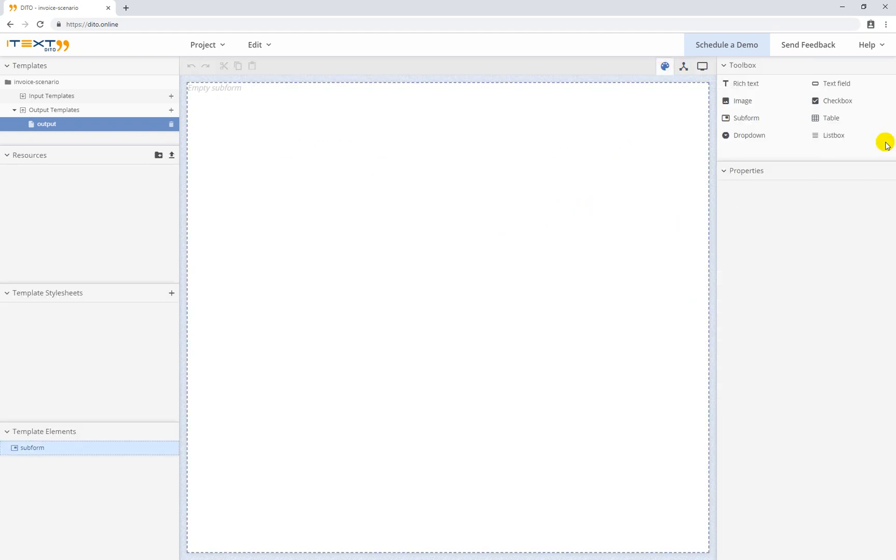
left_click_drag(752, 78, 543, 109)
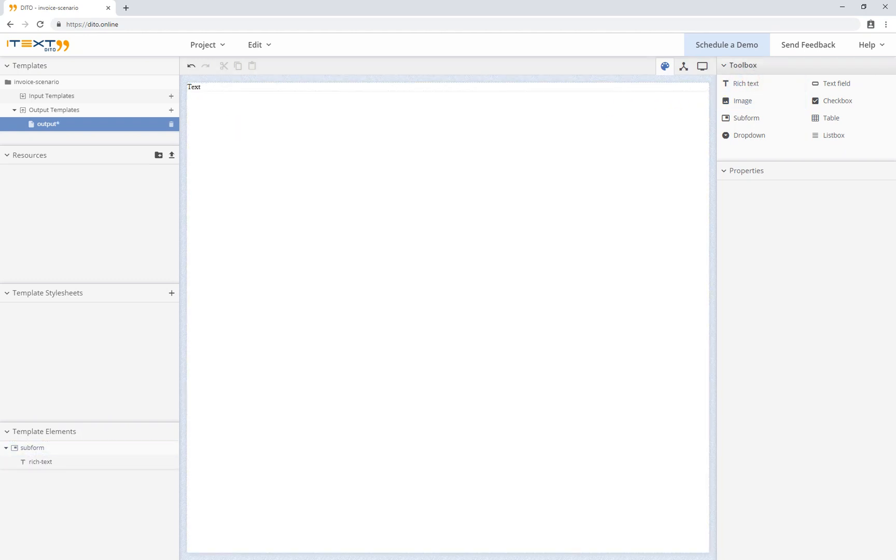
Set the new Text element's font size to 20 and select its placeholder word for replacement
left_click(205, 91)
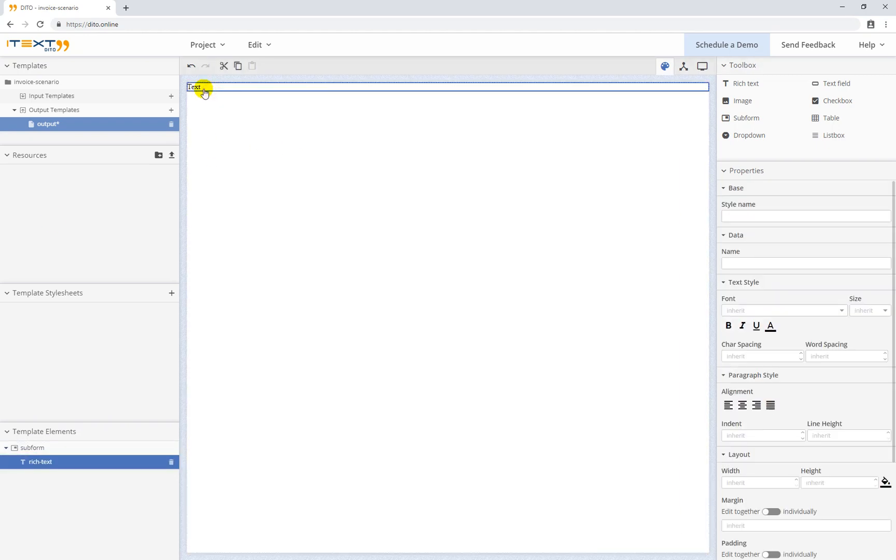
left_click(204, 88)
left_click(306, 66)
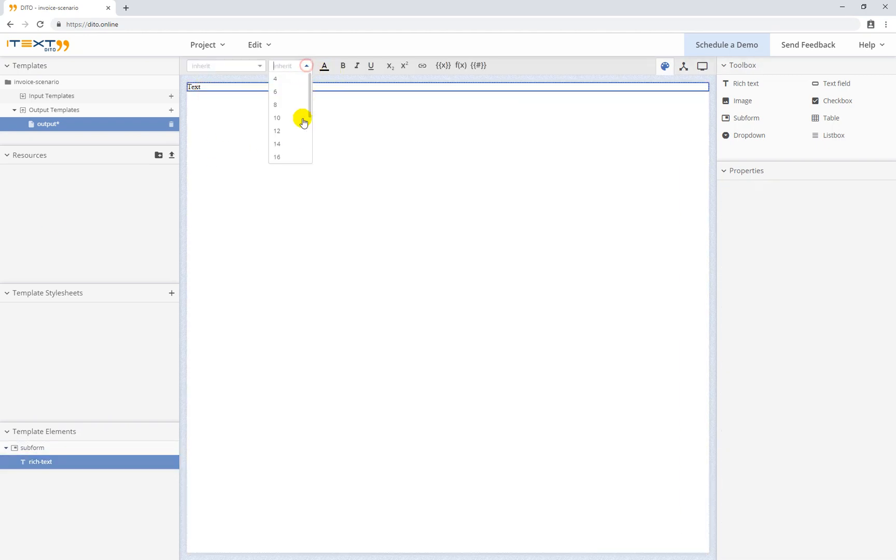
scroll(292, 146, "down", 2)
left_click(285, 134)
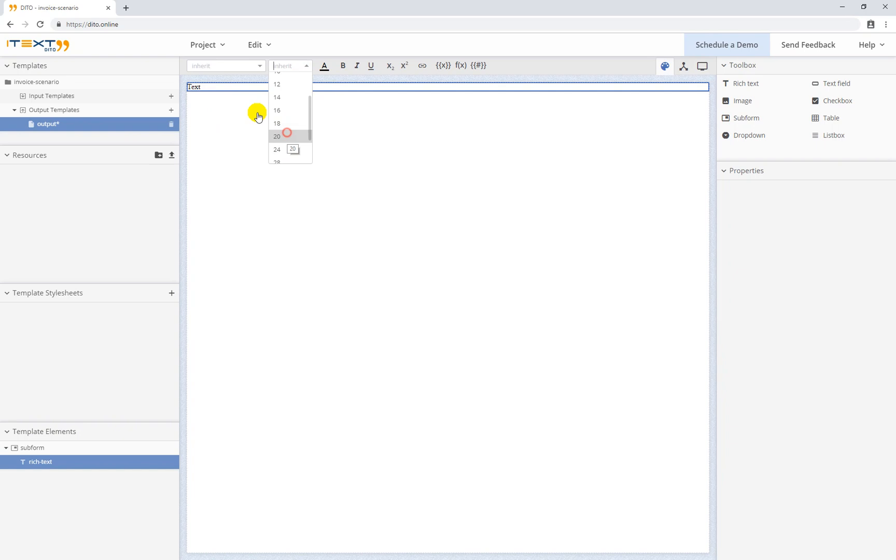
left_click(213, 88)
left_click_drag(166, 93, 157, 86)
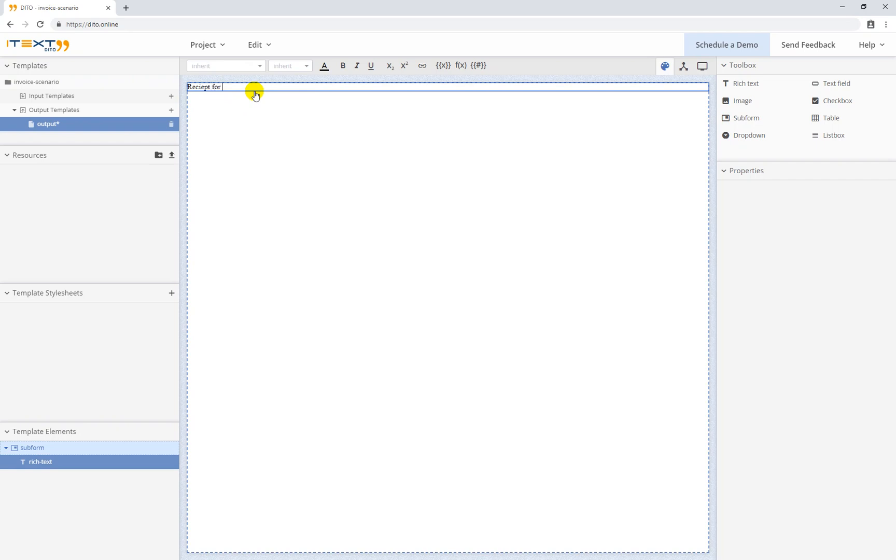
Insert a {{name}} data bind after 'Reciept for' in the heading
left_click(444, 66)
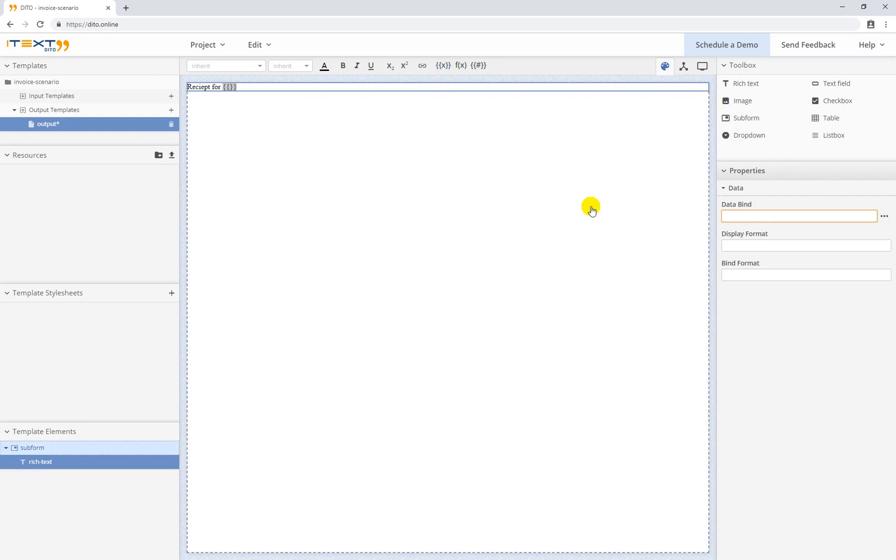
left_click(885, 217)
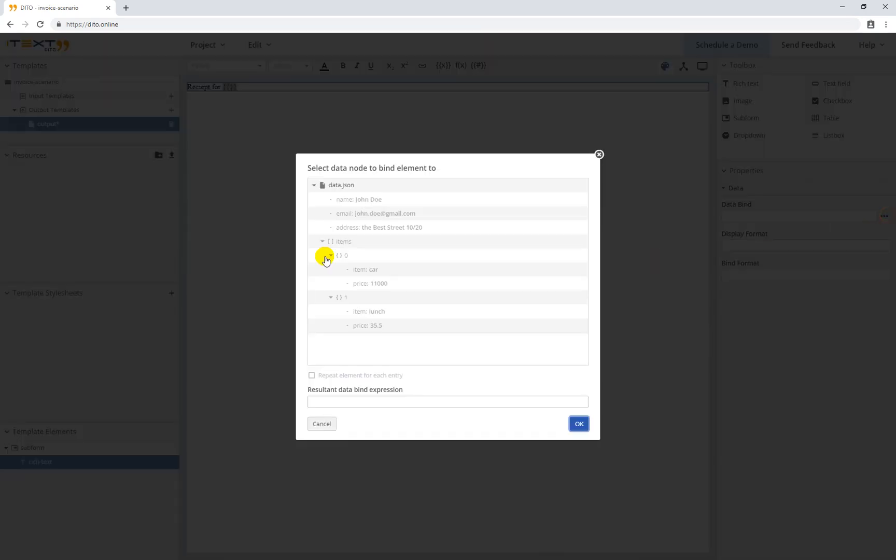
left_click(361, 202)
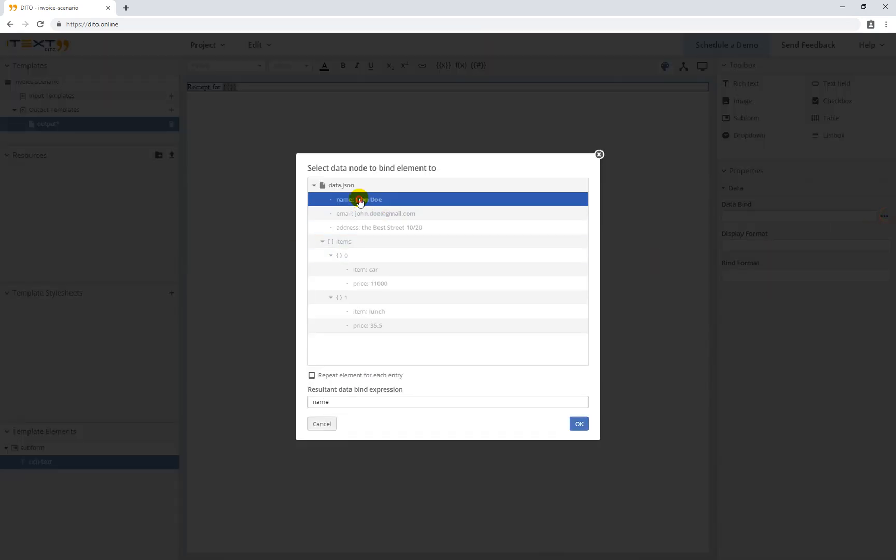
left_click(579, 424)
left_click(275, 85)
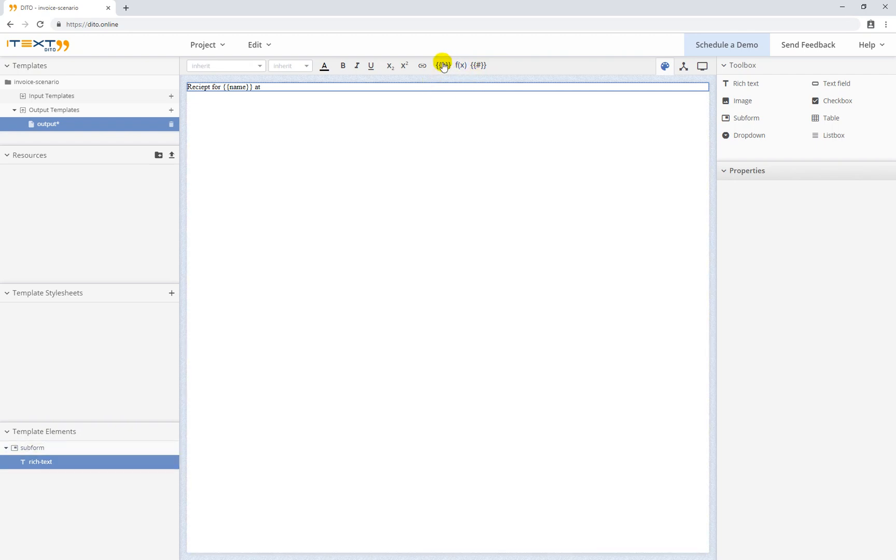
Insert a second data bind, {{address}}, after ' at ' in the heading
left_click(443, 66)
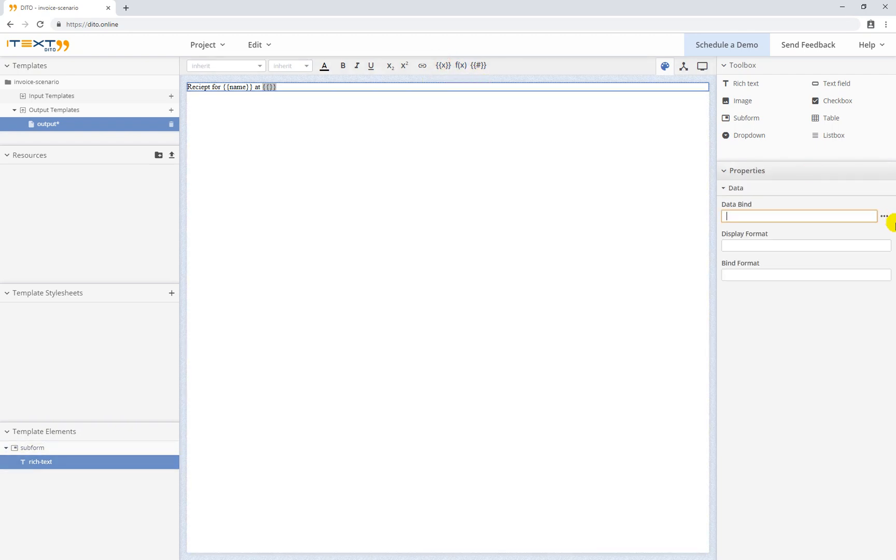
left_click(883, 215)
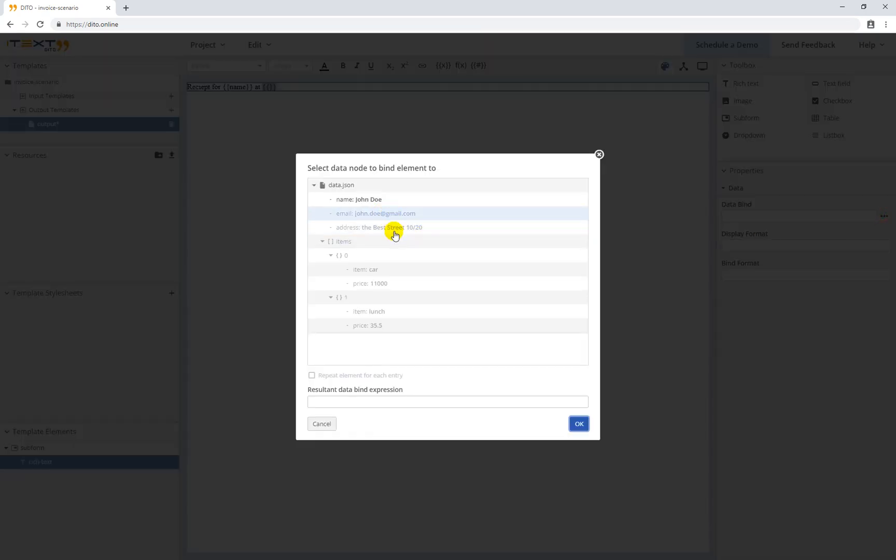
left_click(395, 228)
left_click(579, 424)
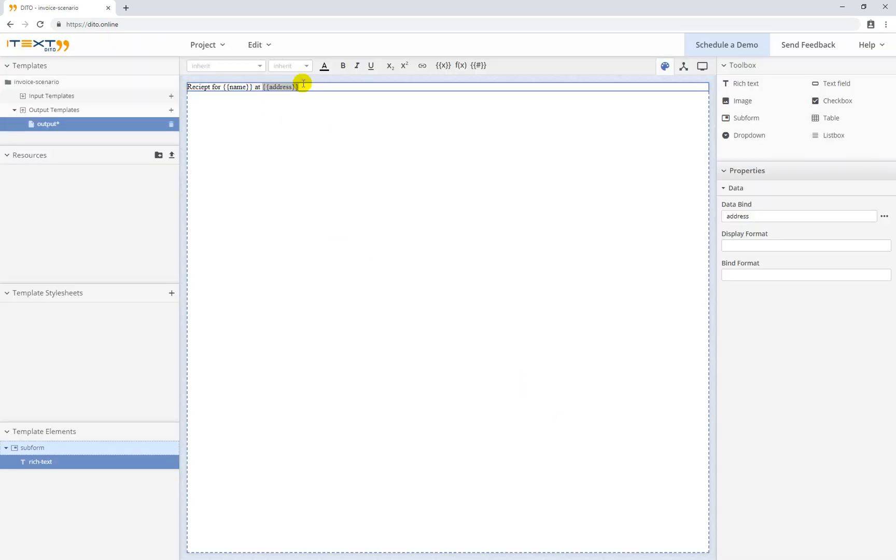
left_click(357, 110)
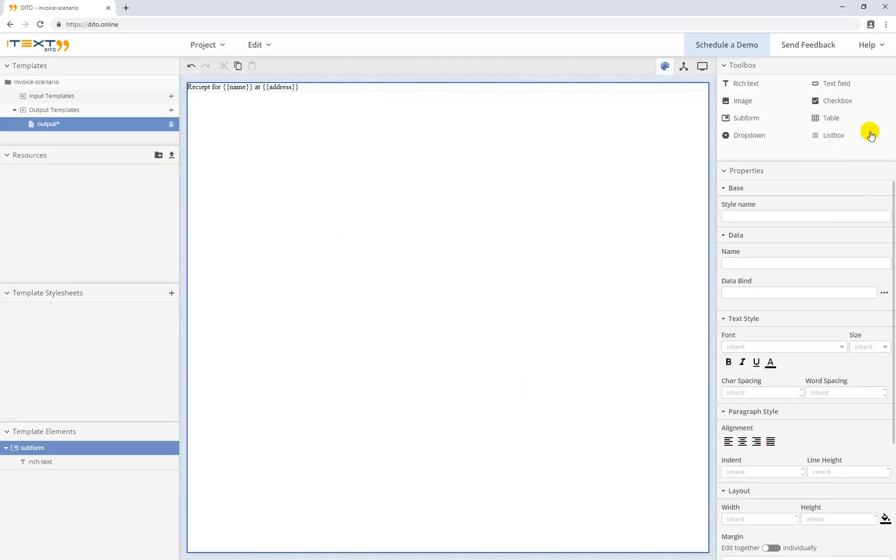
left_click(838, 119)
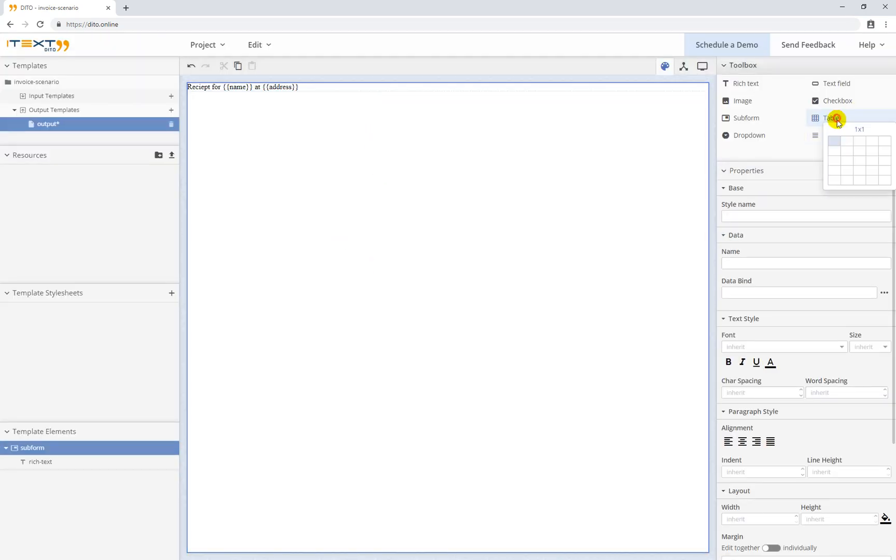
Insert a 2-column, 3-row table with rich text in its first cell, and resize the heading to 20
left_click(847, 163)
left_click(293, 108)
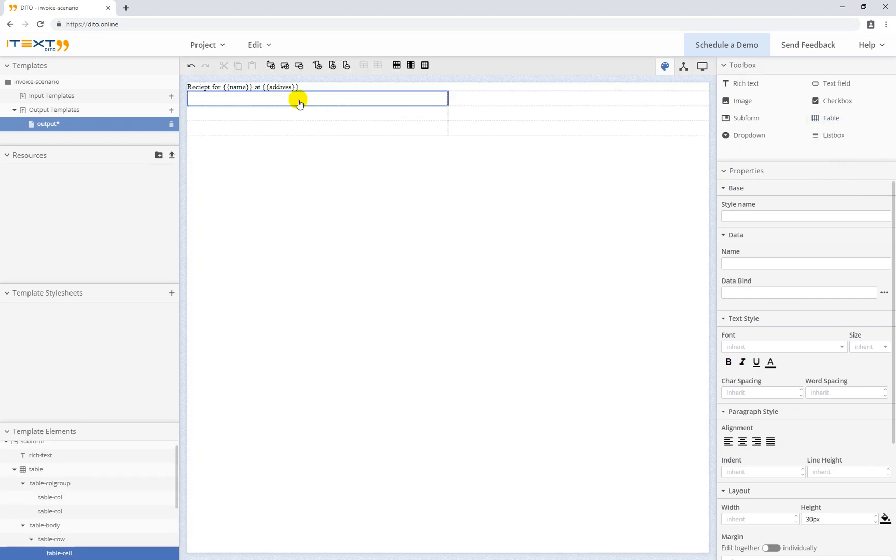
left_click(724, 82)
left_click(317, 89)
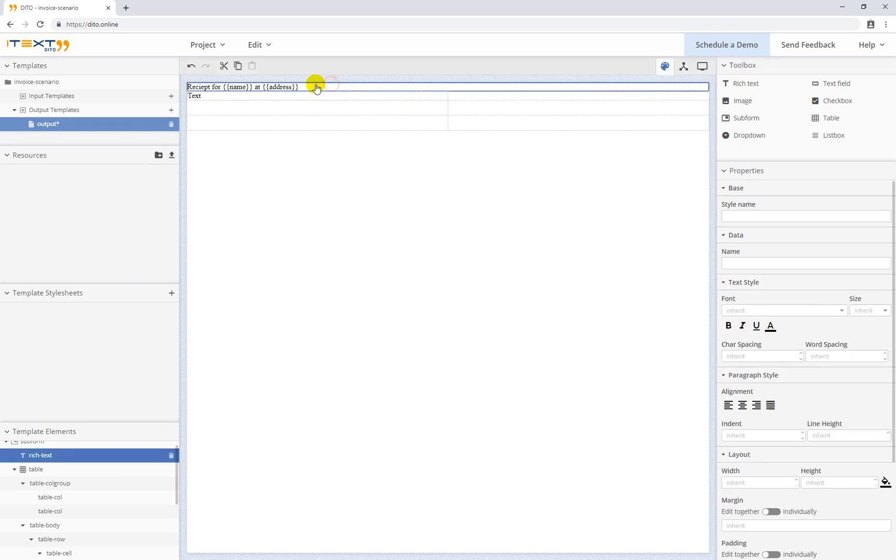
left_click(317, 88)
left_click_drag(306, 85, 174, 81)
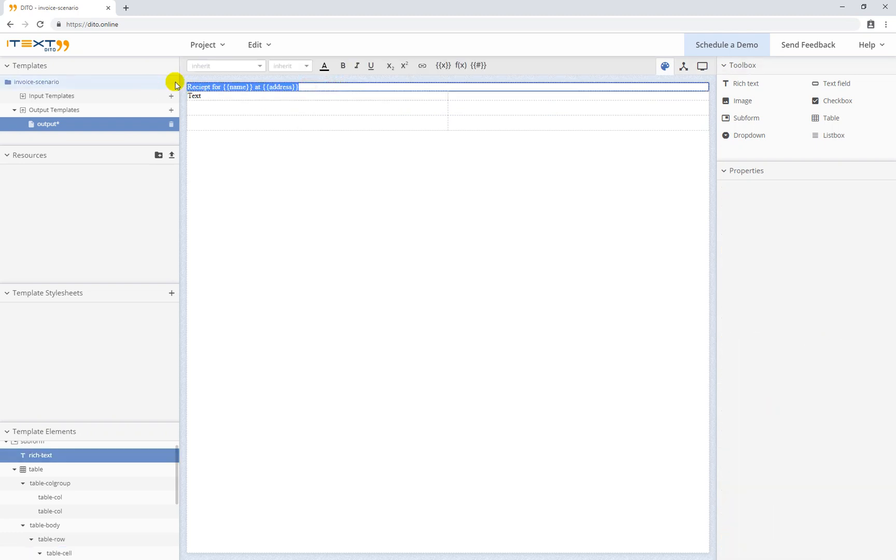
left_click(306, 65)
scroll(294, 138, "down", 2)
left_click(290, 138)
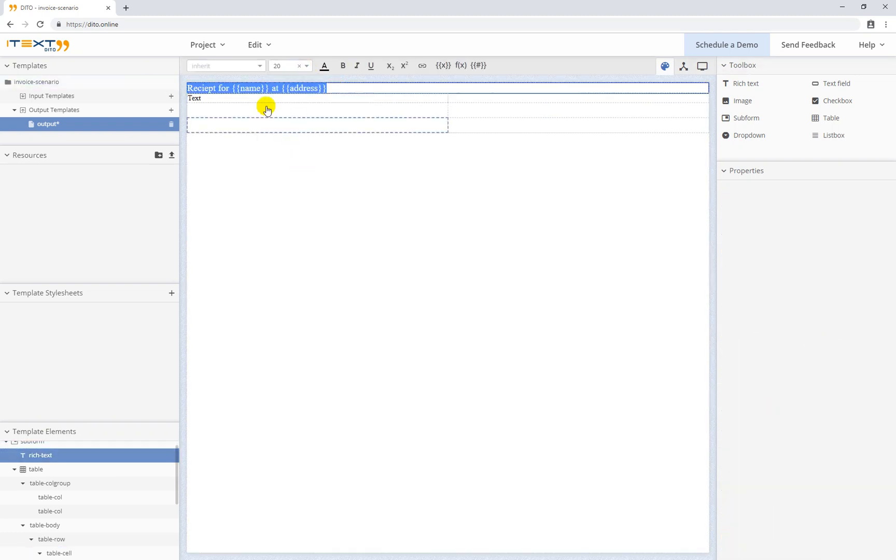
left_click(244, 96)
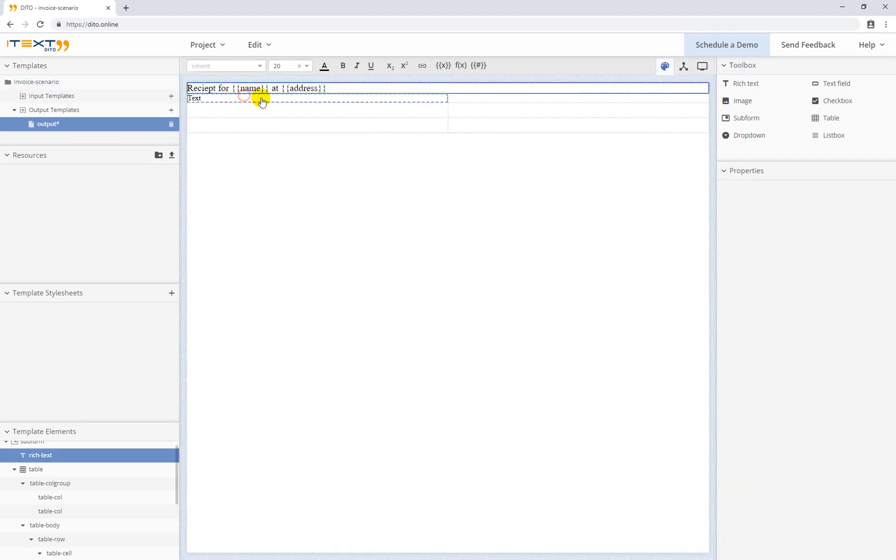
Fill the table's header cells with bold 'Item' and 'Price'
left_click(231, 98)
left_click_drag(225, 98, 184, 97)
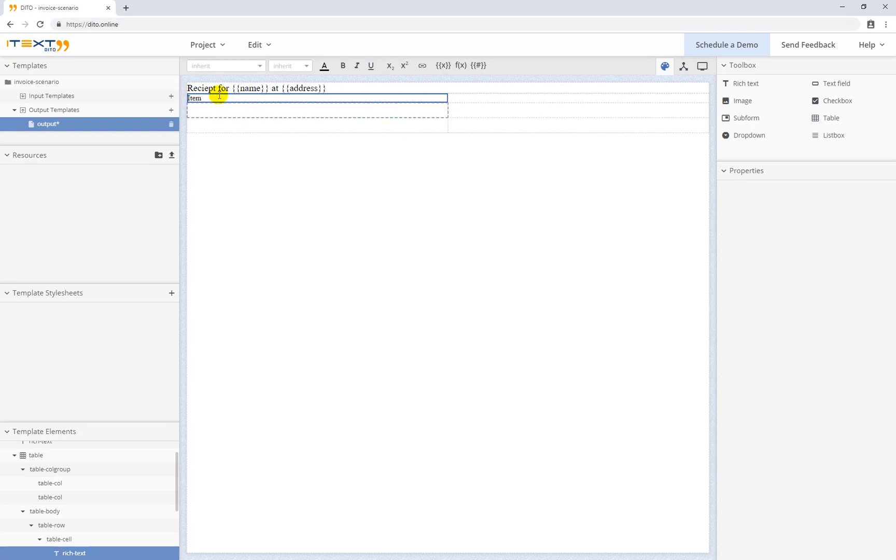
double_click(195, 98)
left_click(342, 67)
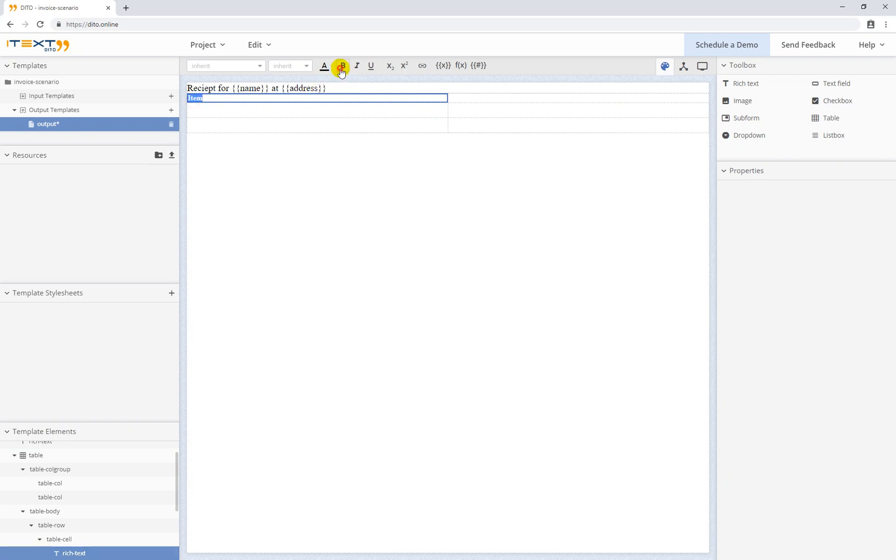
left_click(459, 98)
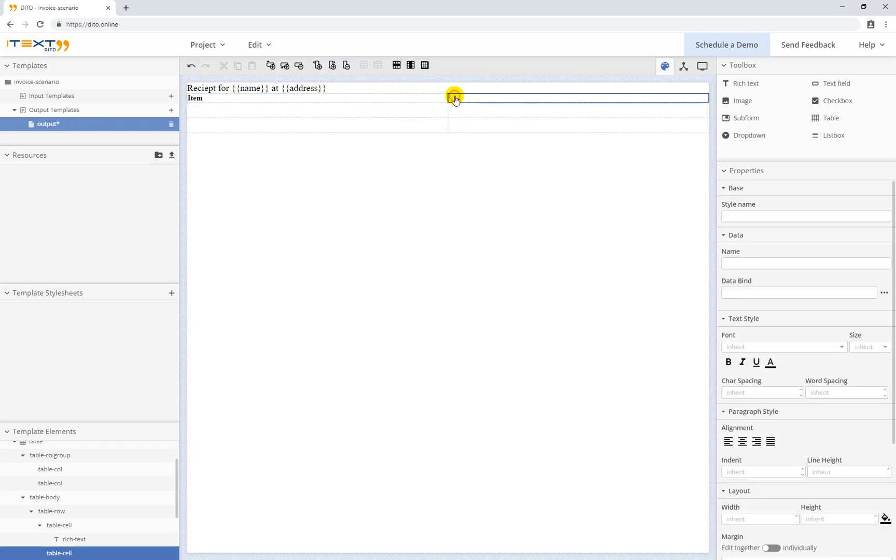
left_click(744, 84)
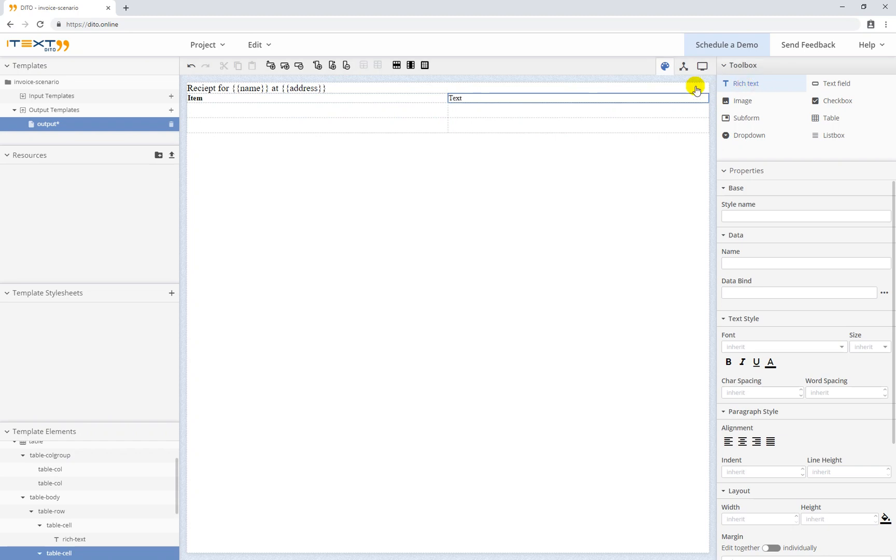
double_click(454, 98)
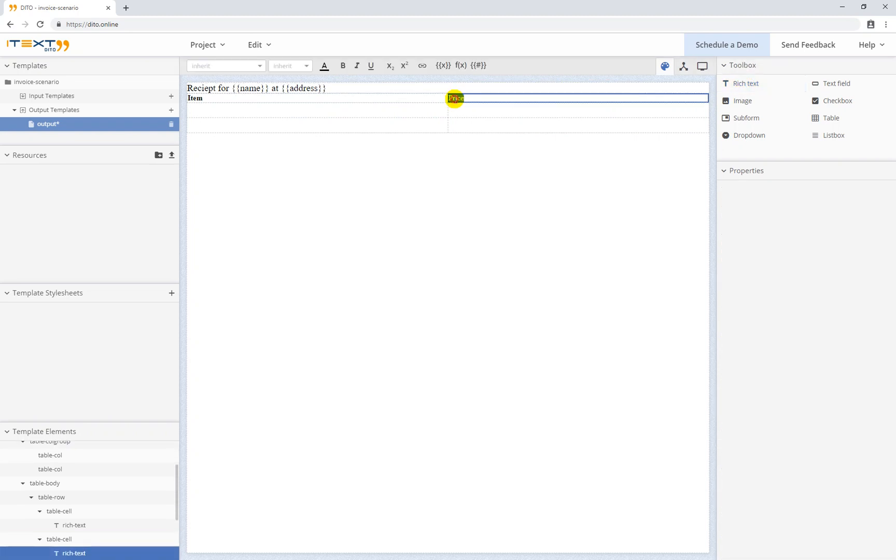
left_click(343, 66)
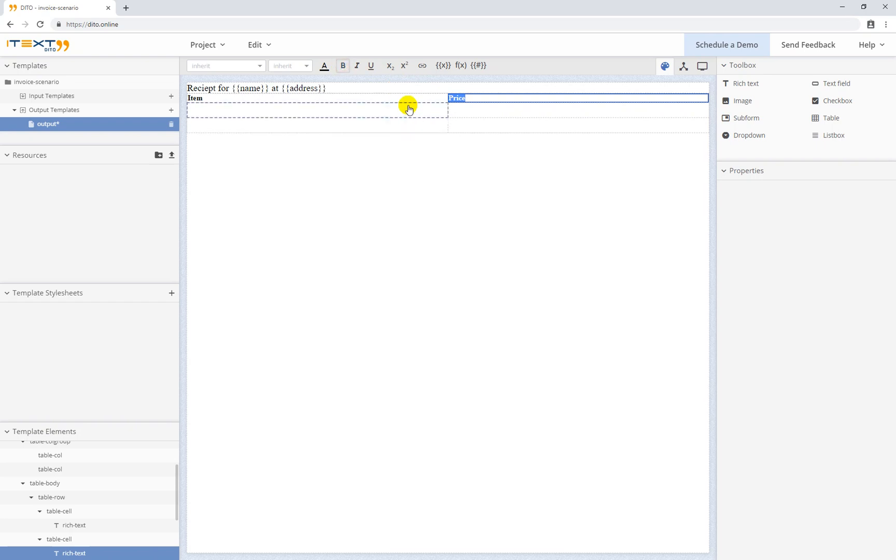
left_click(407, 129)
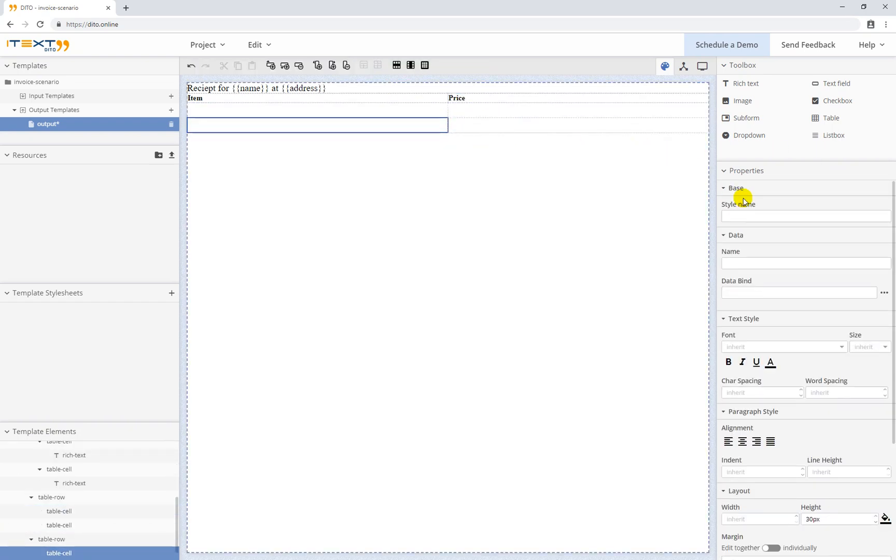
Bind the second table row to items, with its cells bound to {{item}} and {{price}}
left_click(684, 66)
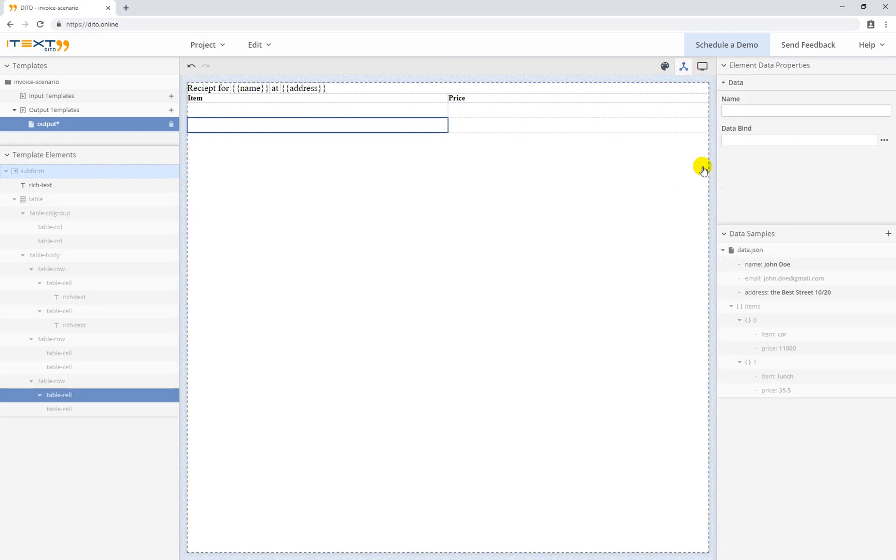
left_click(777, 309)
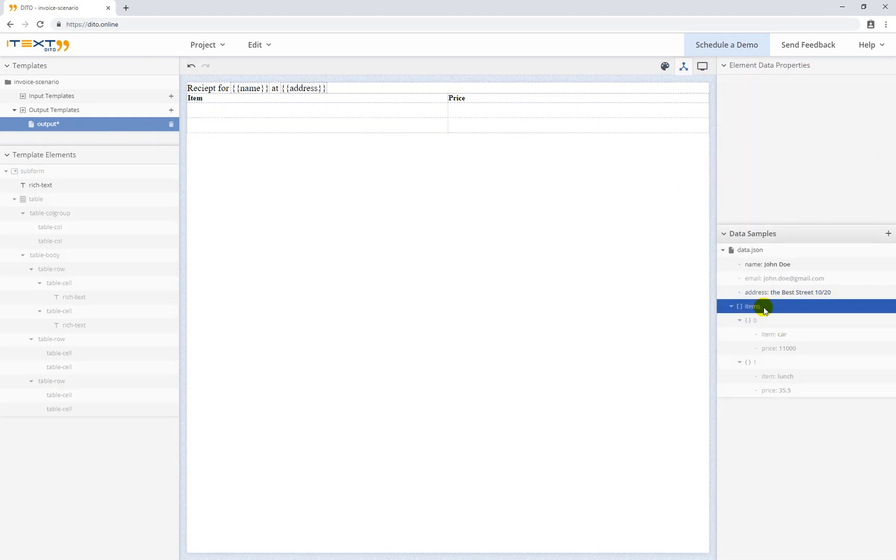
left_click_drag(765, 310, 84, 339)
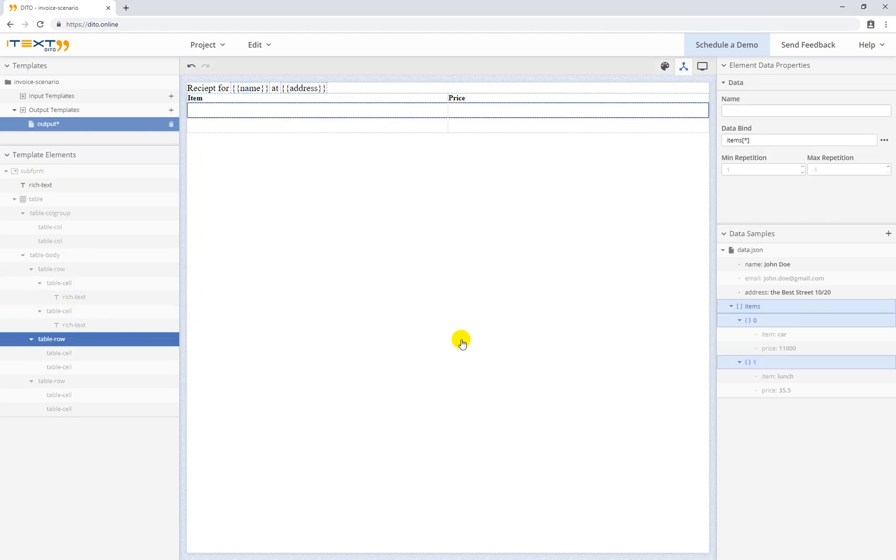
left_click(799, 335)
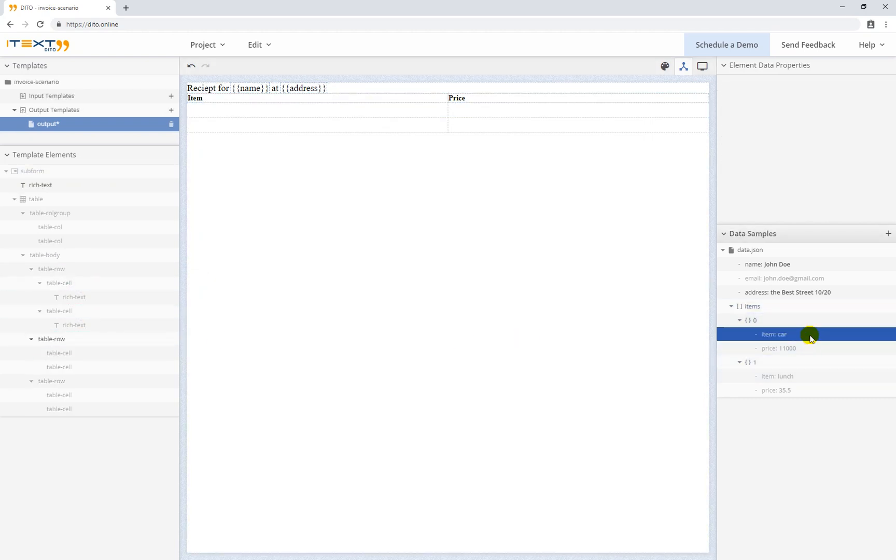
left_click_drag(811, 337, 291, 109)
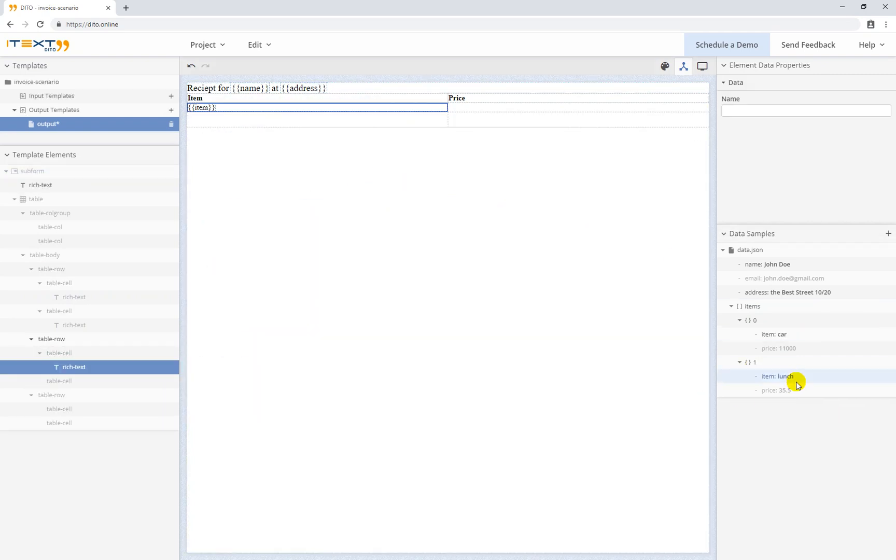
left_click_drag(790, 348, 526, 108)
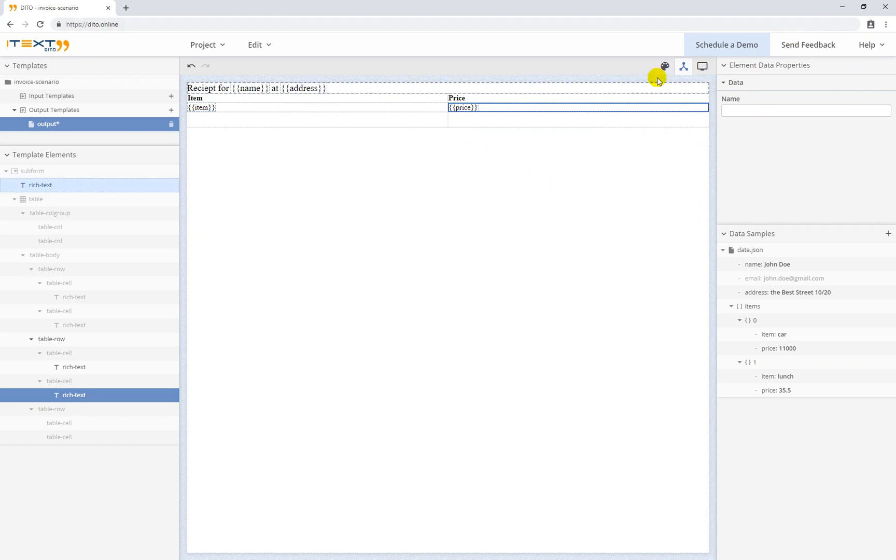
Add a bold, right-aligned 'Total:' label in the third row's left cell
left_click(414, 119)
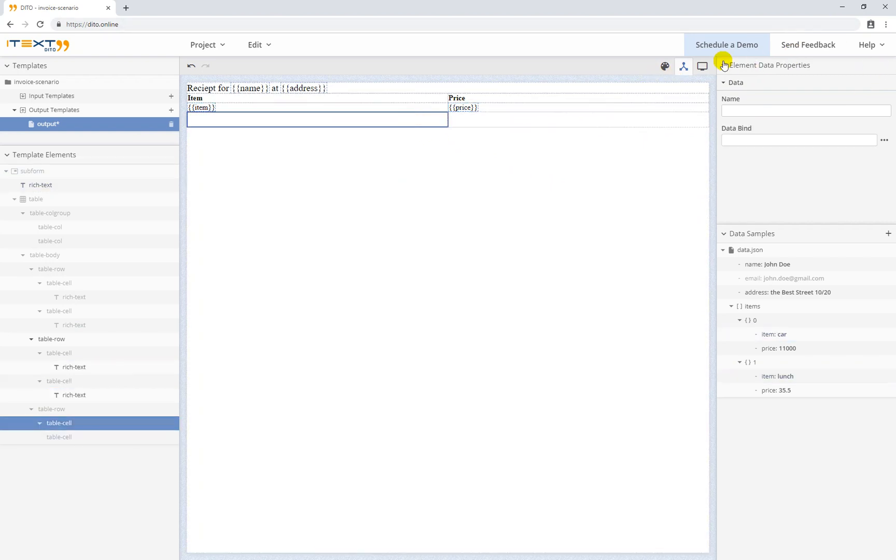
left_click(669, 67)
left_click(745, 83)
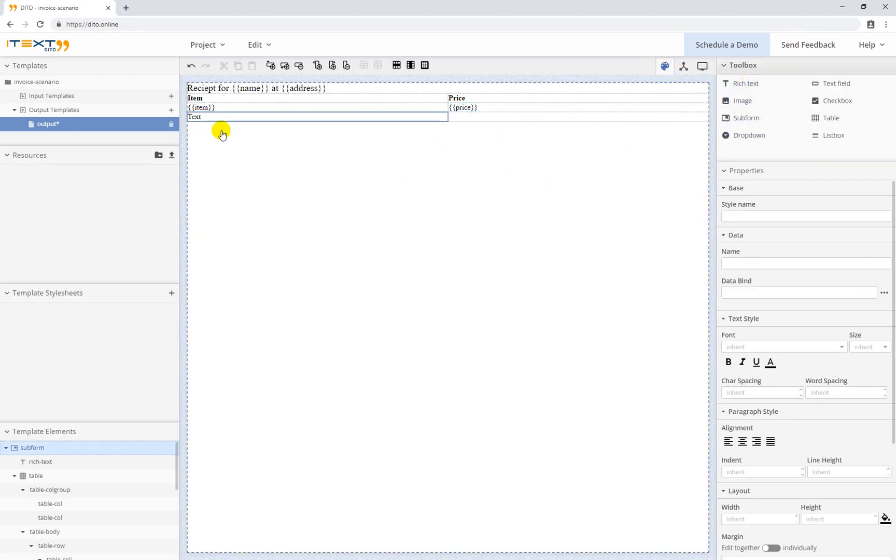
left_click(196, 118)
left_click(196, 118)
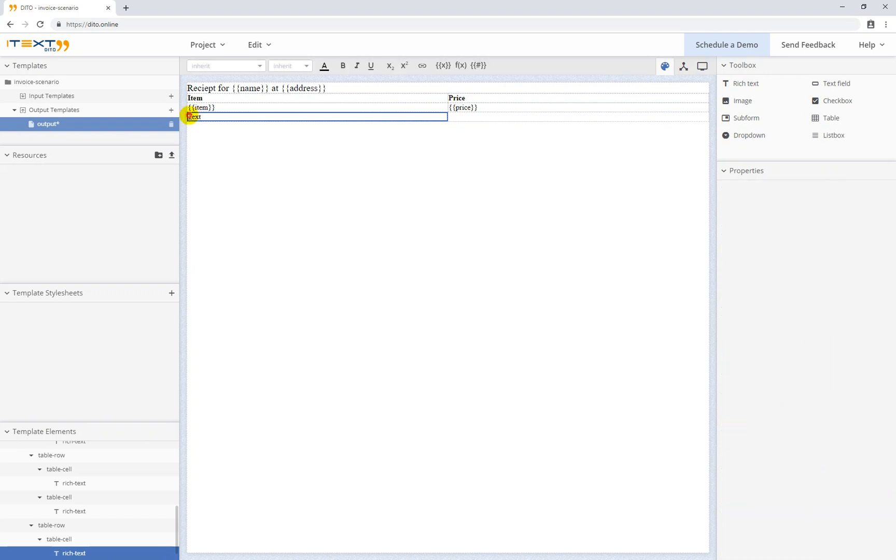
double_click(195, 118)
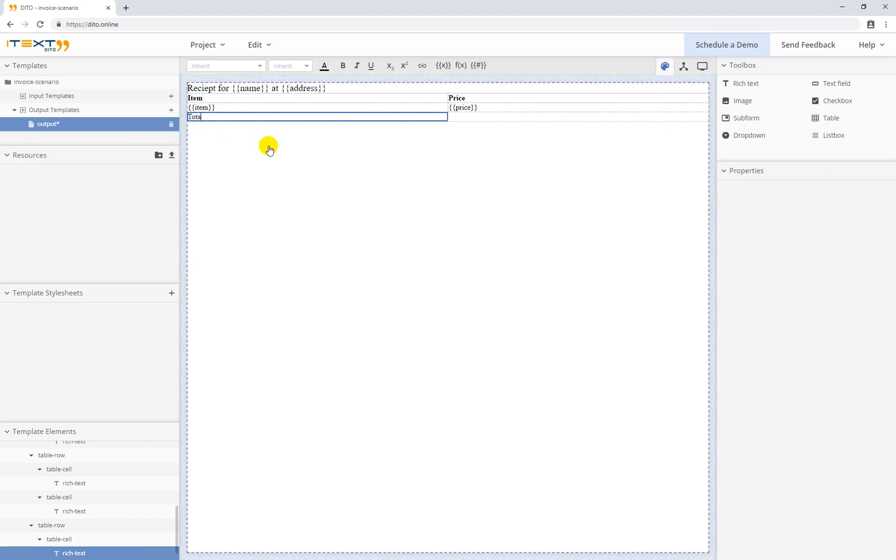
type("Total:")
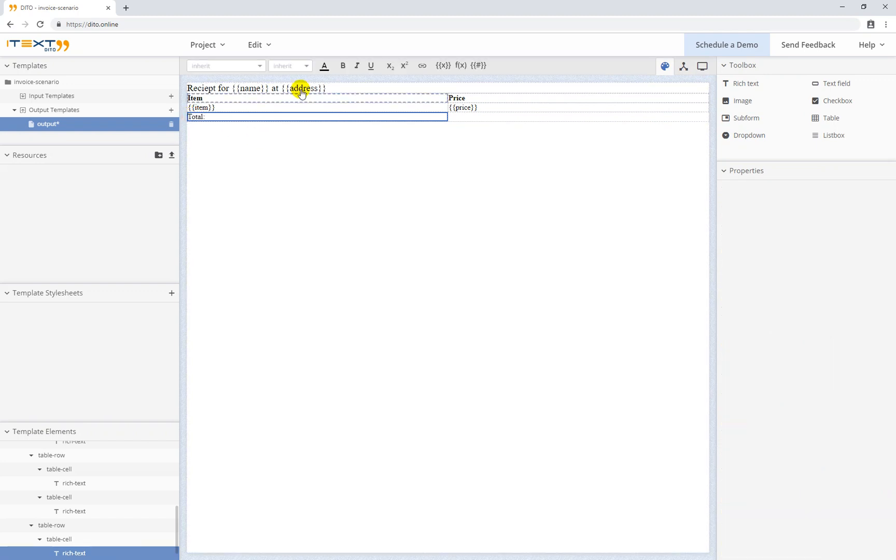
double_click(202, 116)
left_click(342, 65)
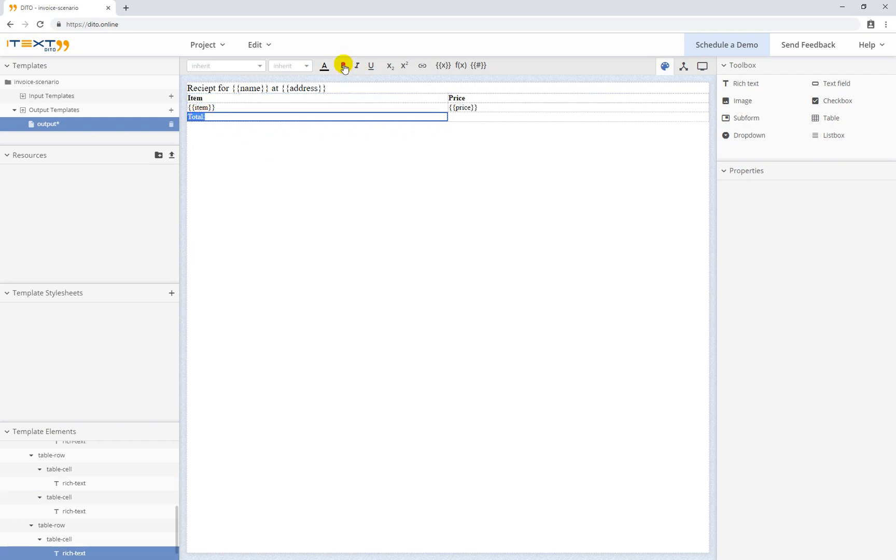
left_click(346, 110)
left_click(347, 120)
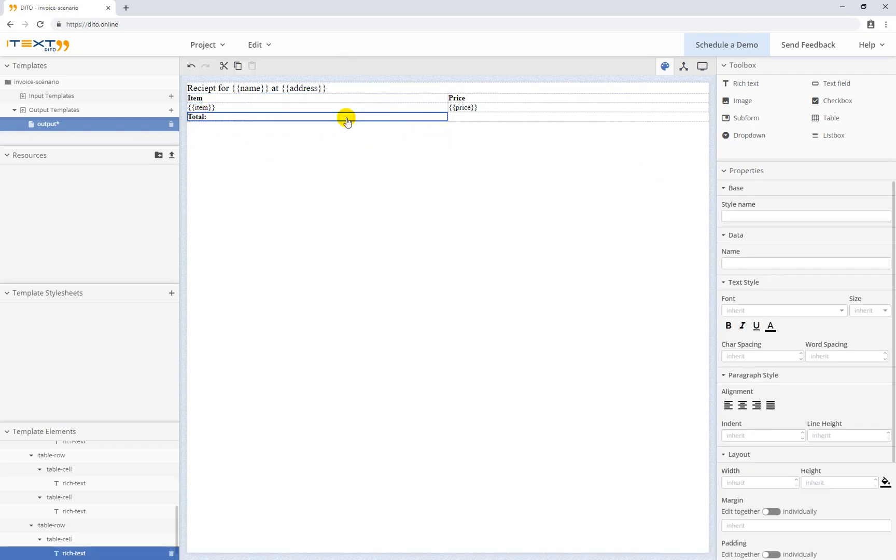
left_click(757, 405)
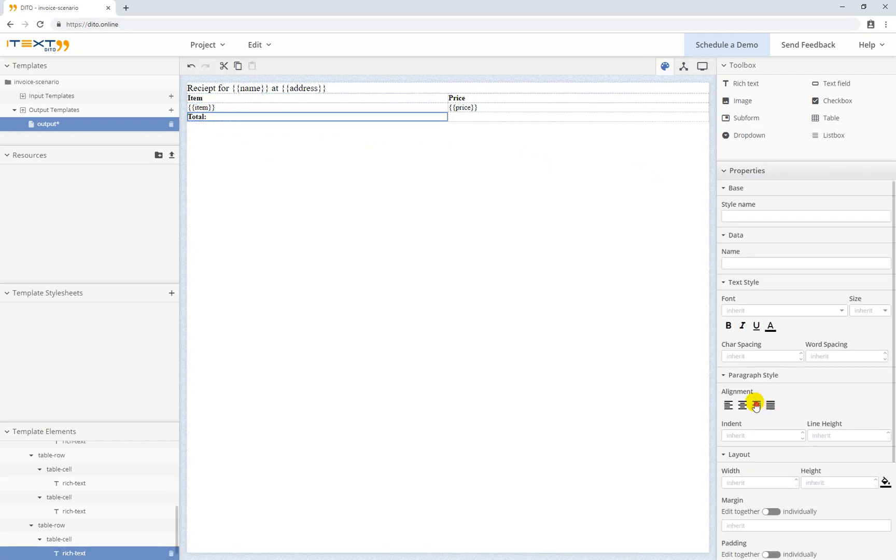
Add a sum calculation of {{items[*].price}} beside Total: and save the template
left_click(469, 118)
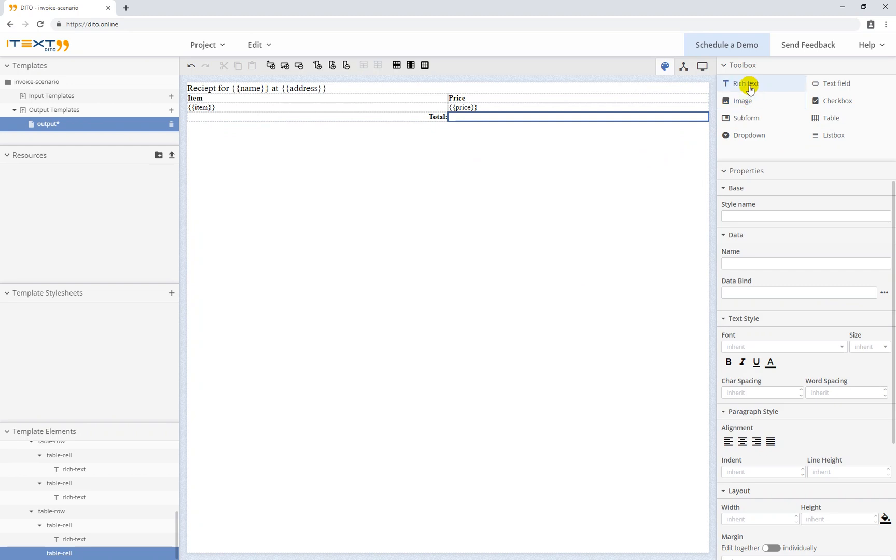
left_click_drag(739, 88, 455, 118)
left_click(455, 119)
left_click(456, 118)
double_click(456, 117)
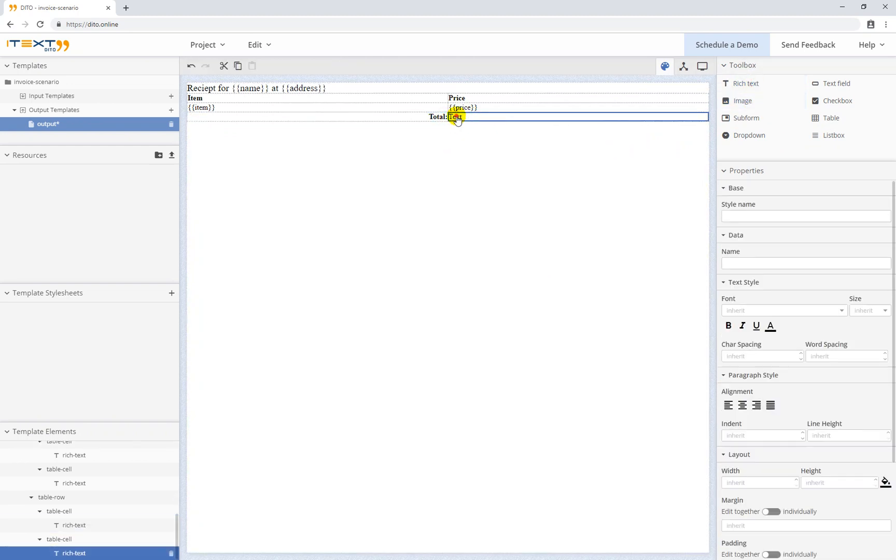
left_click(461, 67)
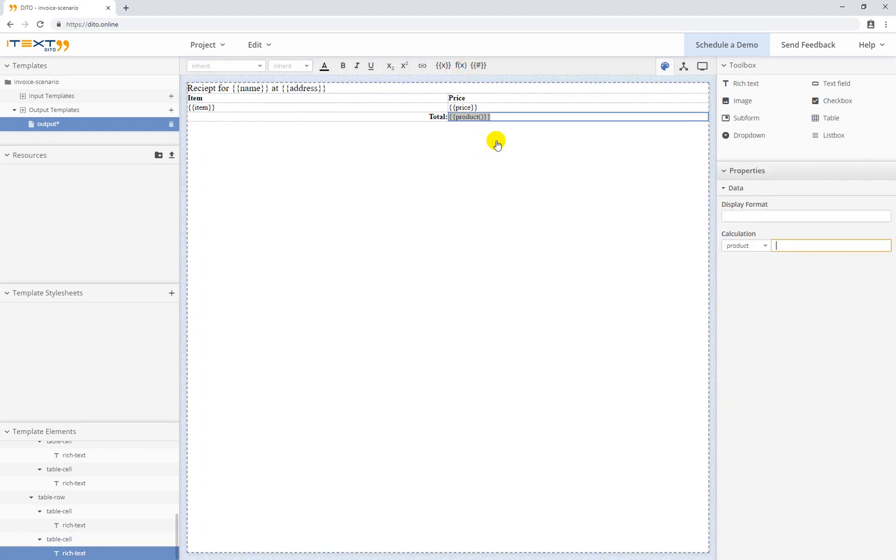
left_click(749, 245)
left_click(749, 269)
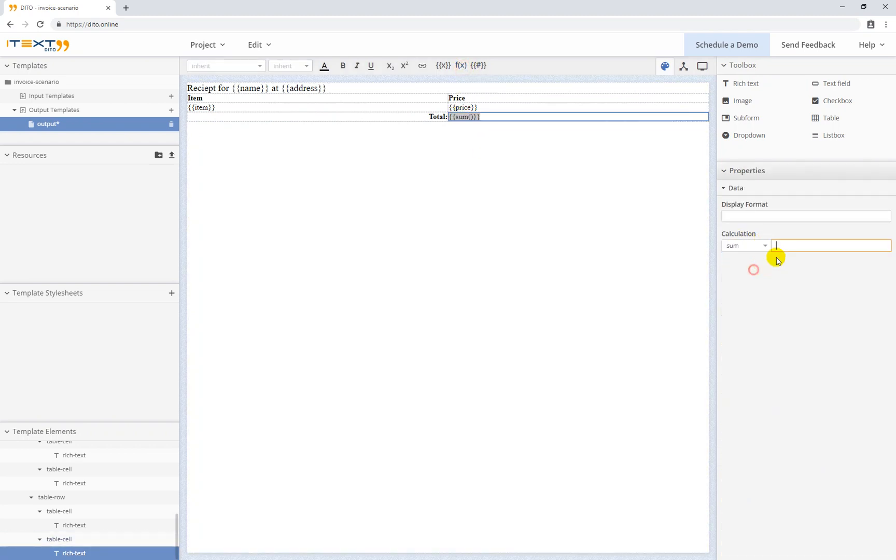
left_click(788, 242)
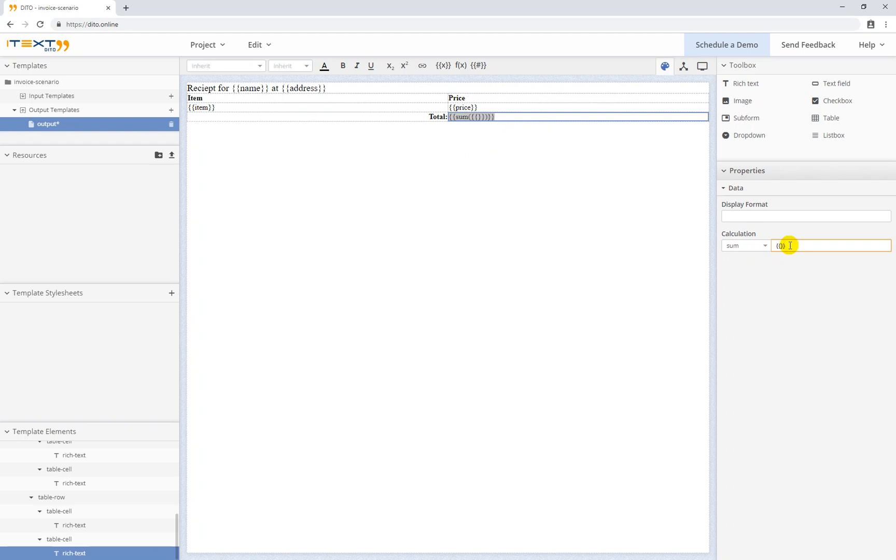
type("{{items")
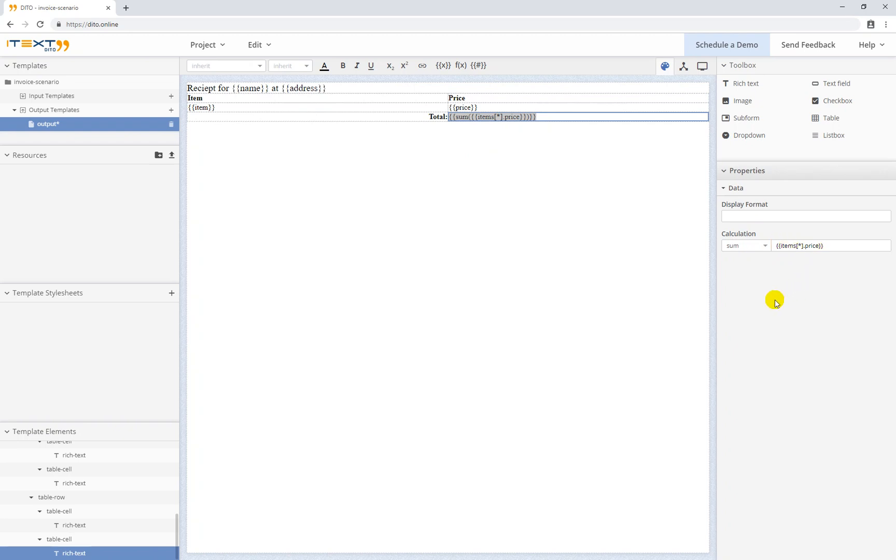
key("ctrl+s")
Give the {{price}} cell the display format num('#.00')
left_click(485, 249)
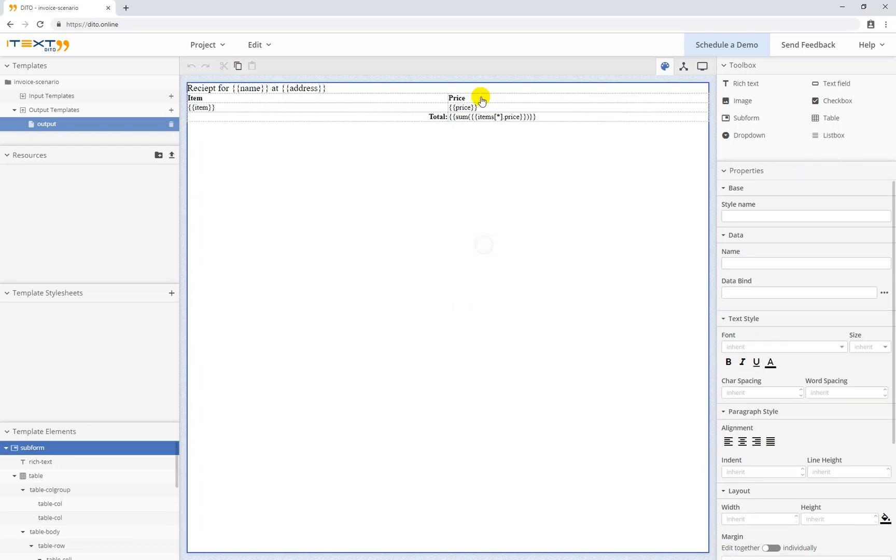
left_click(467, 108)
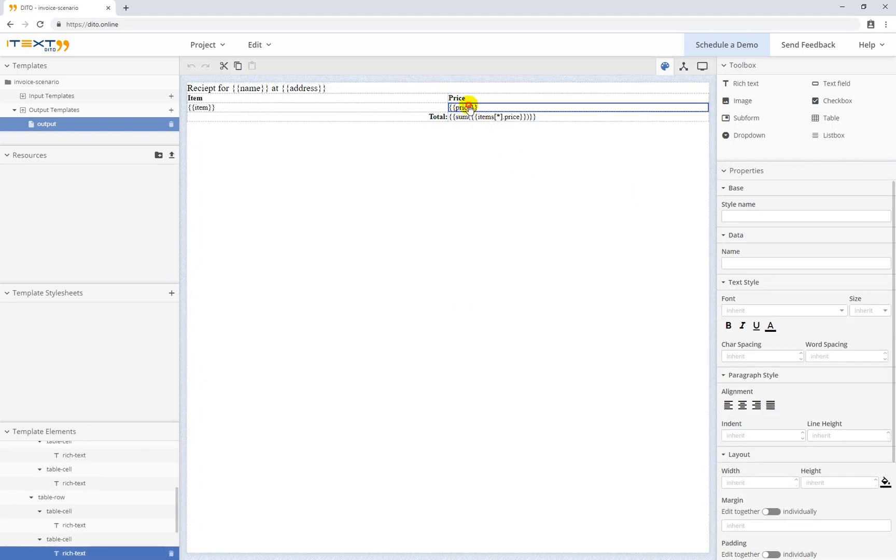
left_click(460, 107)
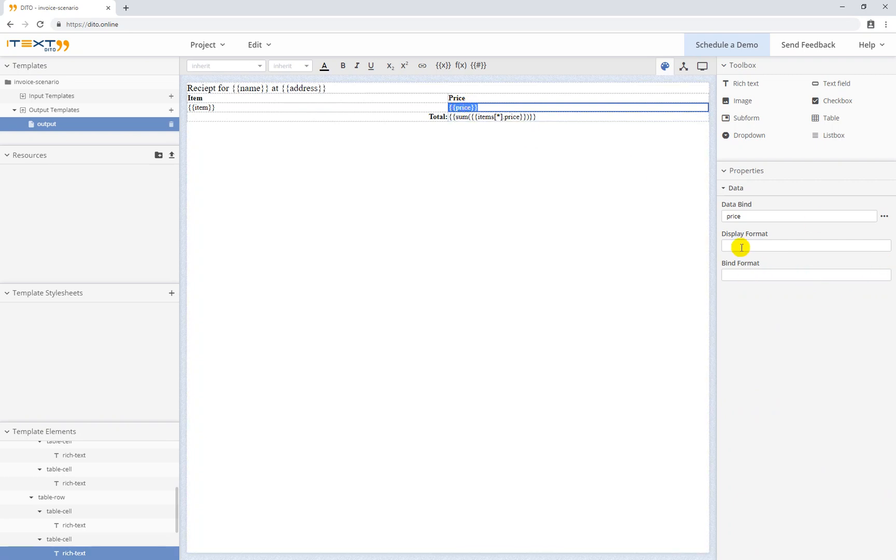
left_click(742, 247)
type("num('#.00")
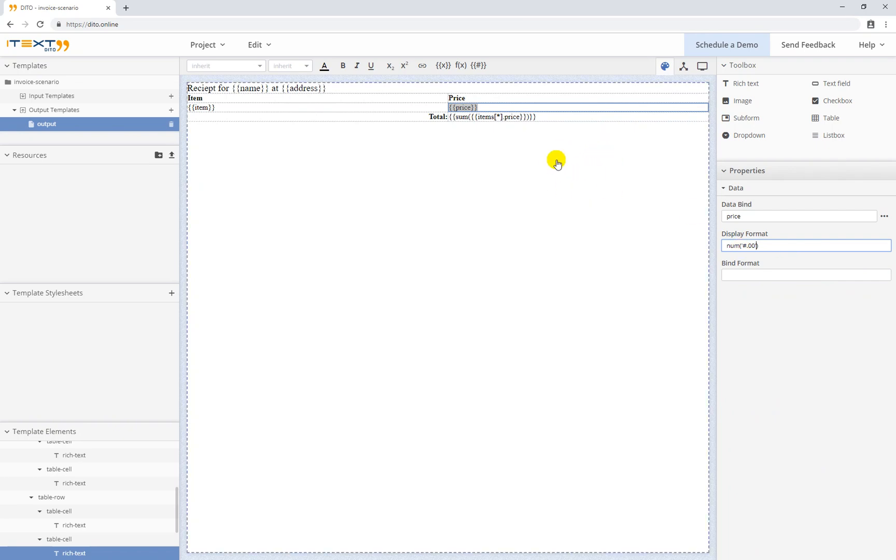
left_click(523, 175)
Give the total sum the display format num('#.00') and save the template
left_click(494, 118)
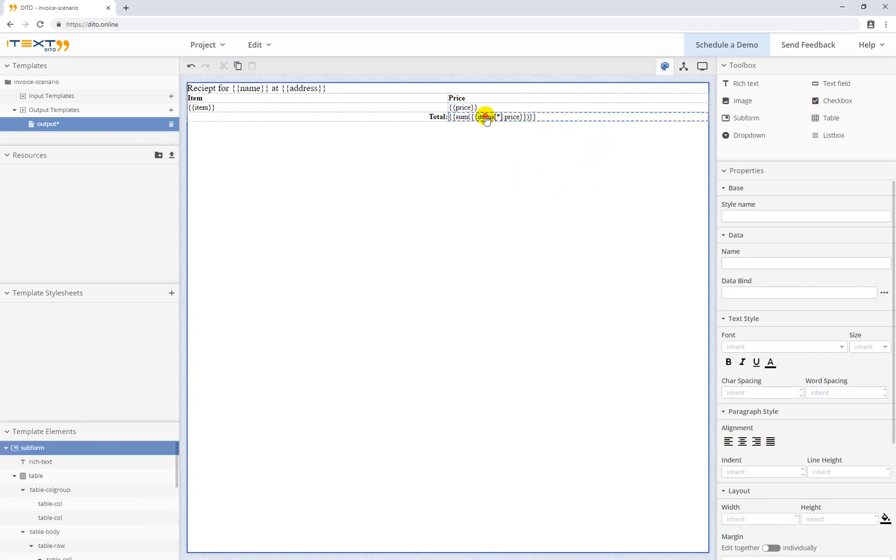
left_click(479, 117)
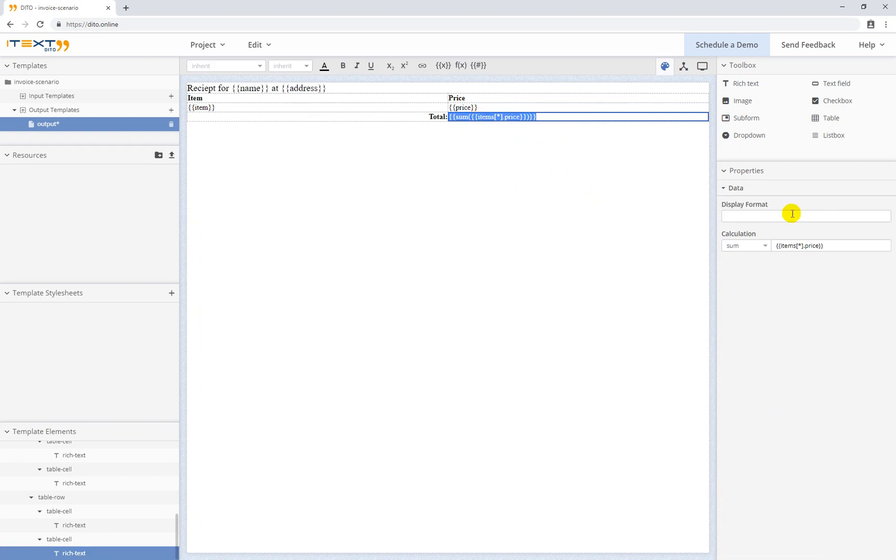
left_click(733, 215)
type("num('#.00")
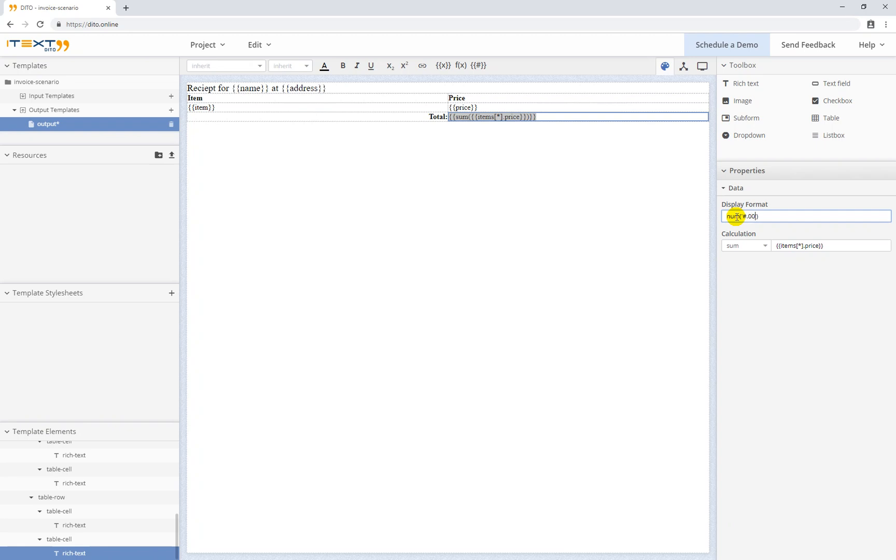
left_click(630, 252)
key("ctrl+s")
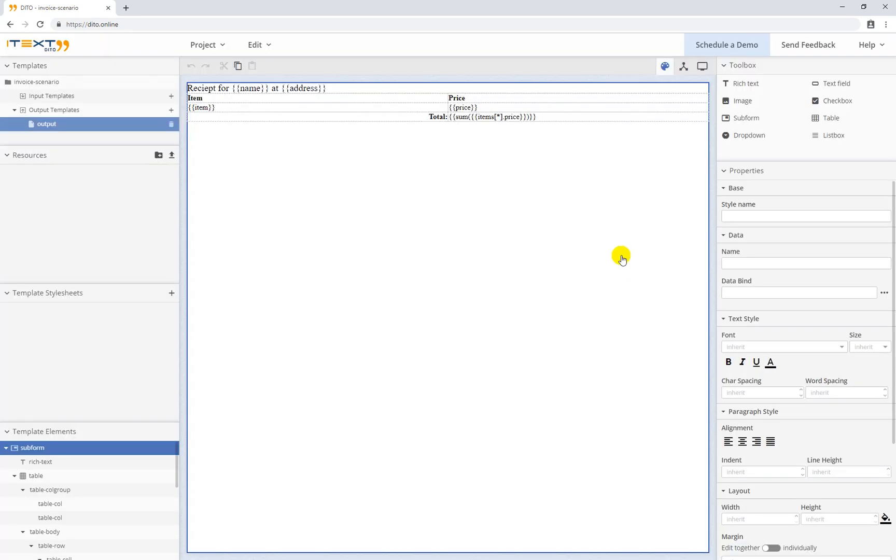
Preview the receipt PDF with the sample data (Total 11035.50), then go back to design mode
left_click(703, 67)
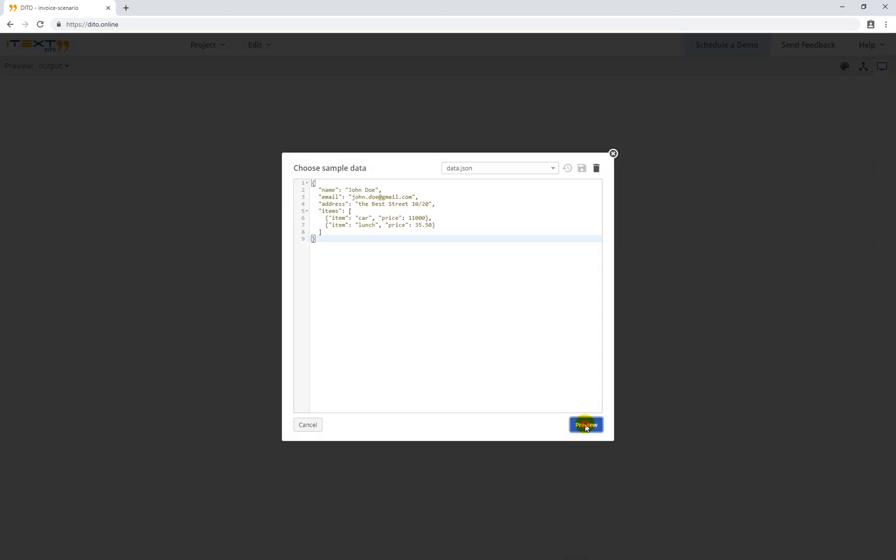
left_click(585, 424)
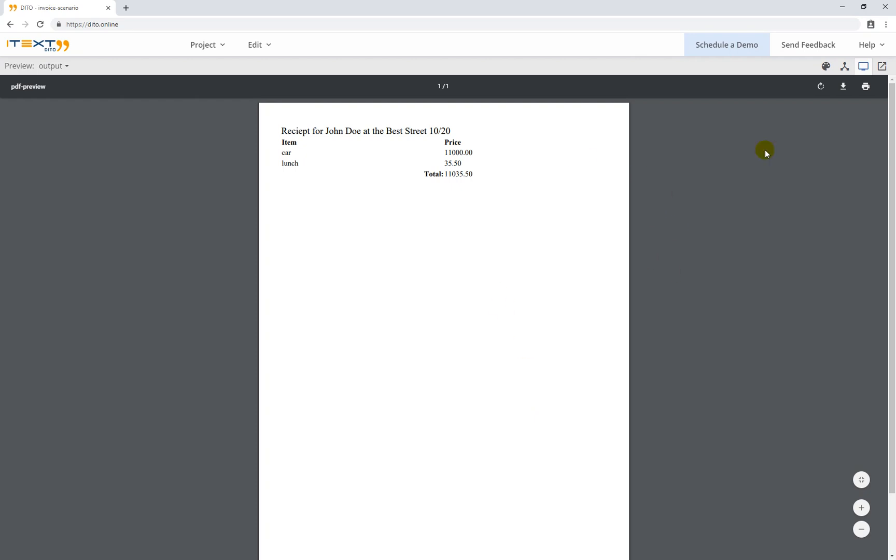
left_click(825, 67)
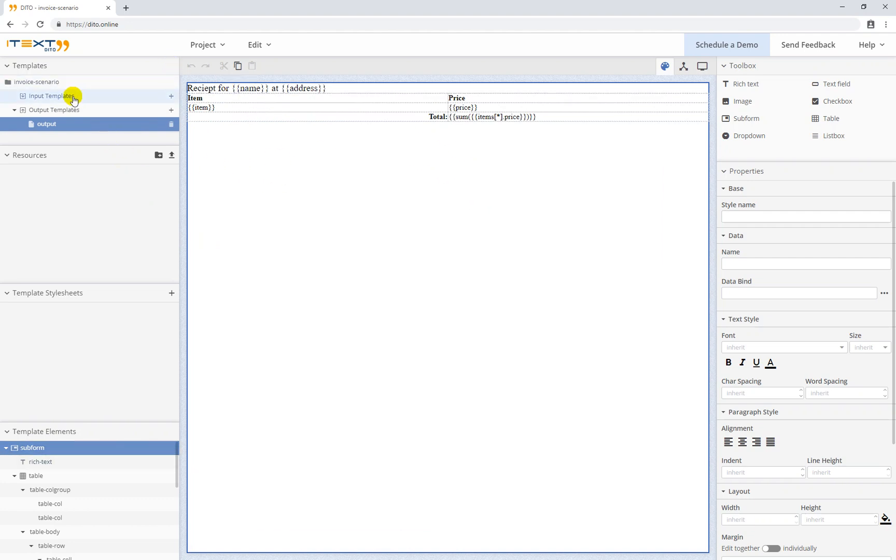
Create a new input template named 'input'
left_click(171, 96)
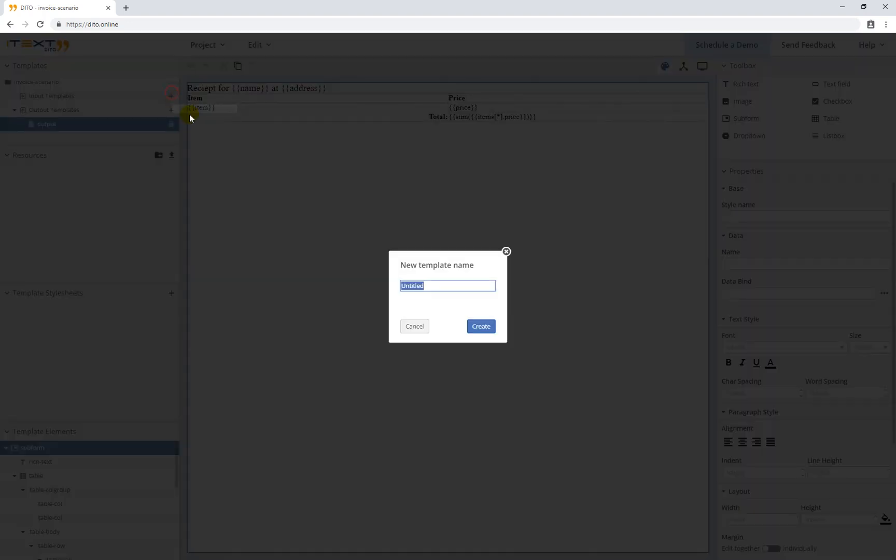
type("input")
left_click(483, 329)
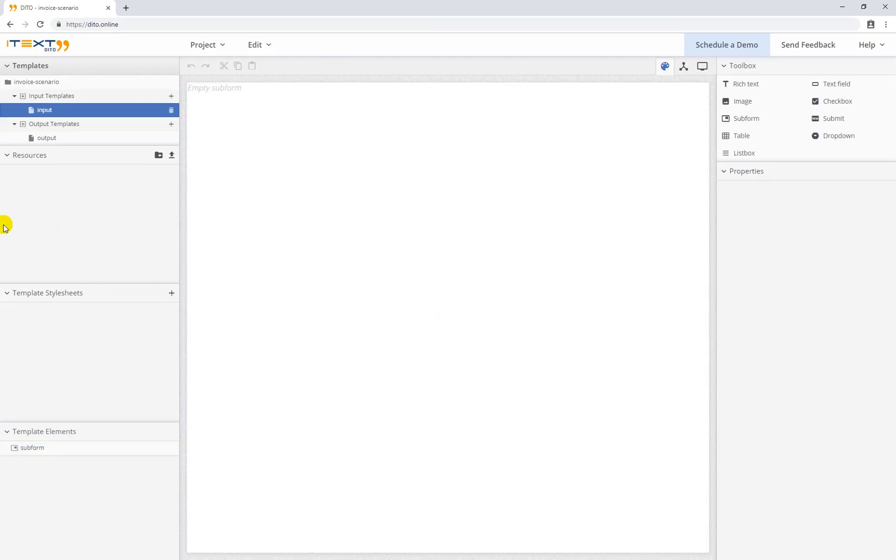
Add a text field to the subform labelled 'Full name'
left_click(319, 211)
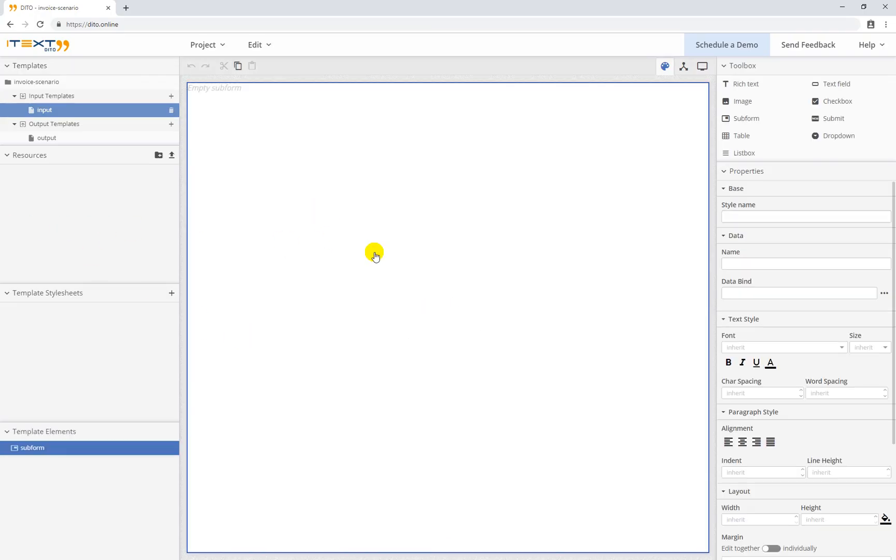
left_click(841, 84)
left_click(191, 87)
left_click(190, 87)
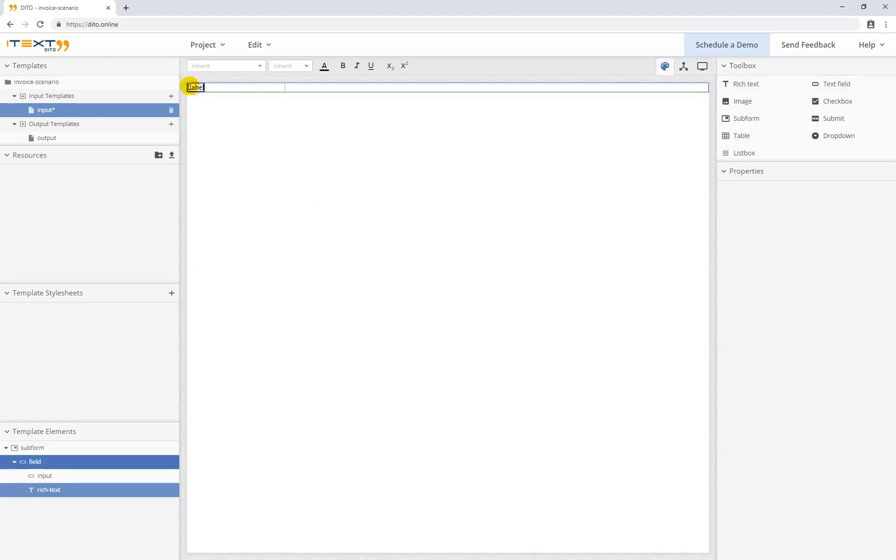
double_click(190, 87)
type("Name")
key("BackSpace")
type("Full name")
left_click(272, 137)
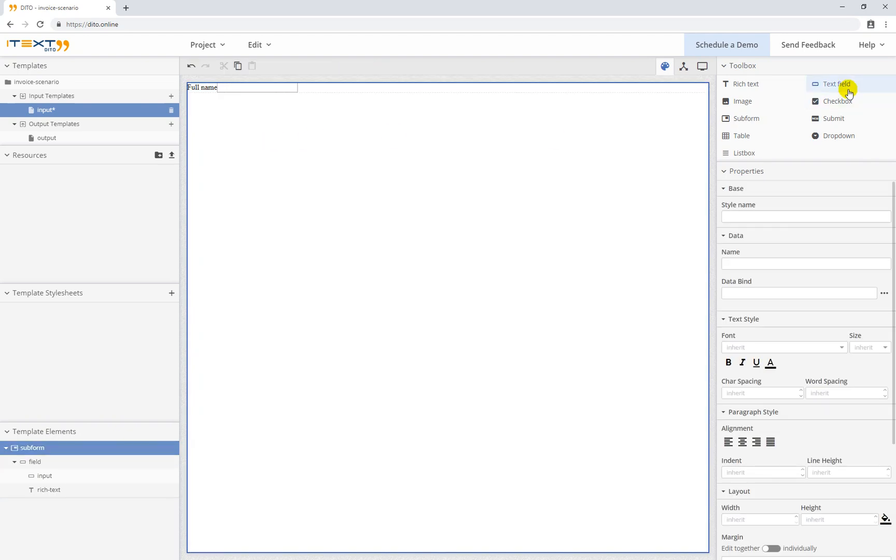
Add two more text fields below it labelled 'Email' and 'Adress'
left_click_drag(845, 85, 200, 127)
double_click(195, 97)
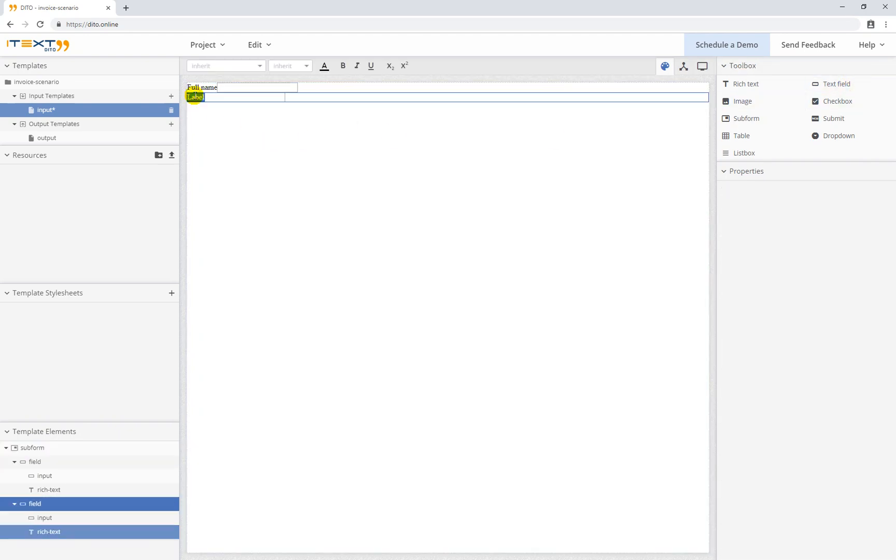
type("Email")
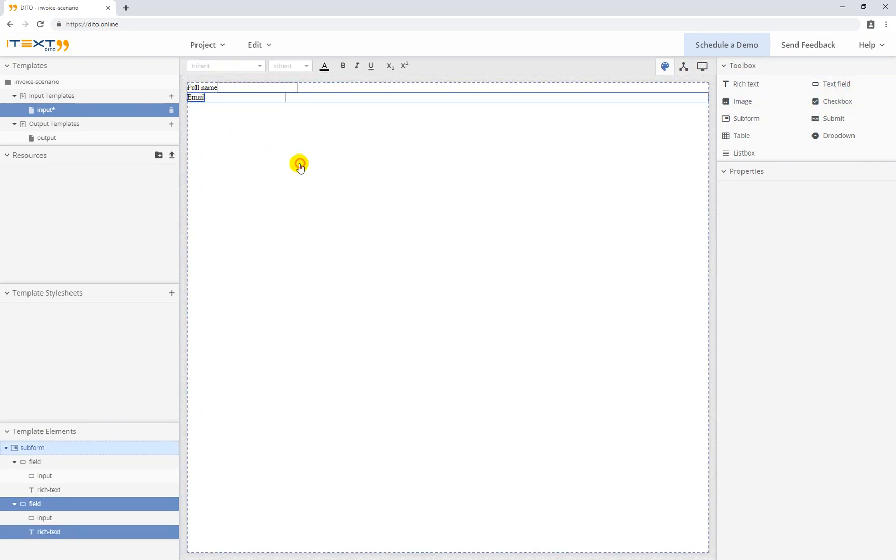
left_click(300, 166)
left_click(827, 82)
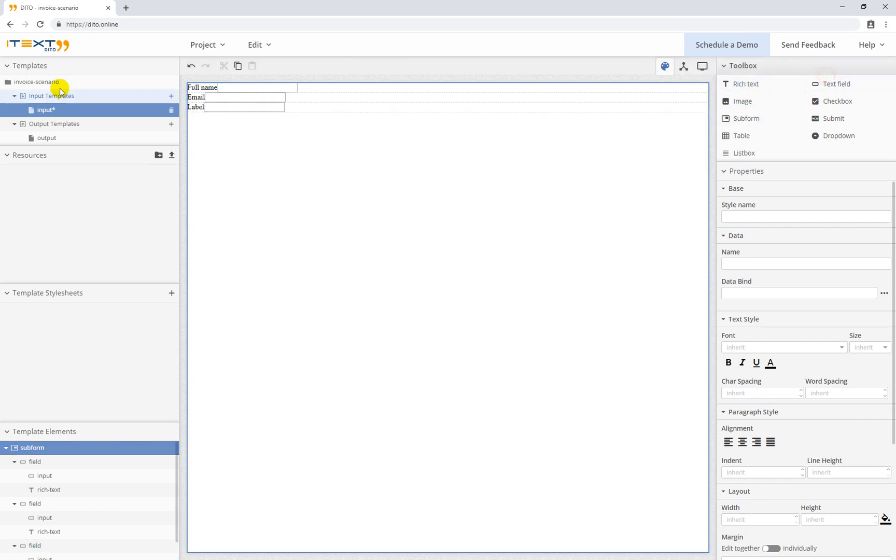
double_click(194, 108)
type("Adress")
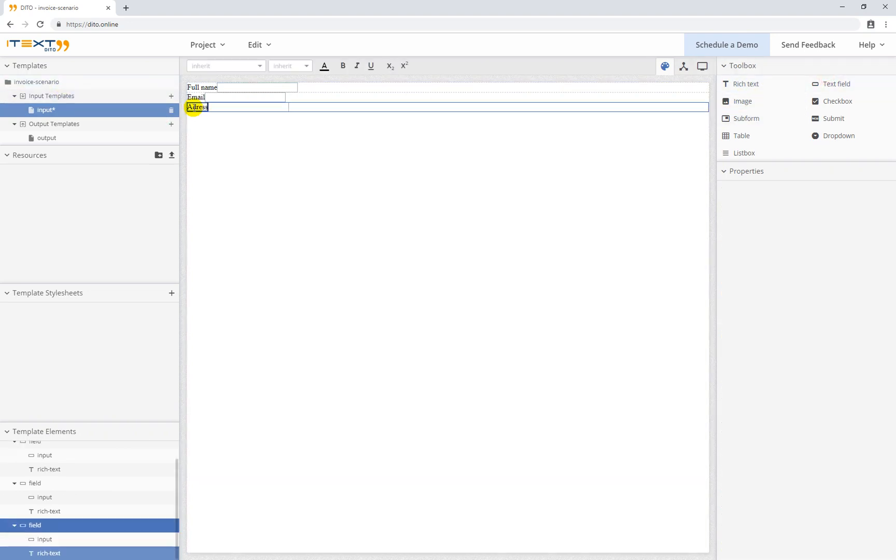
left_click(270, 187)
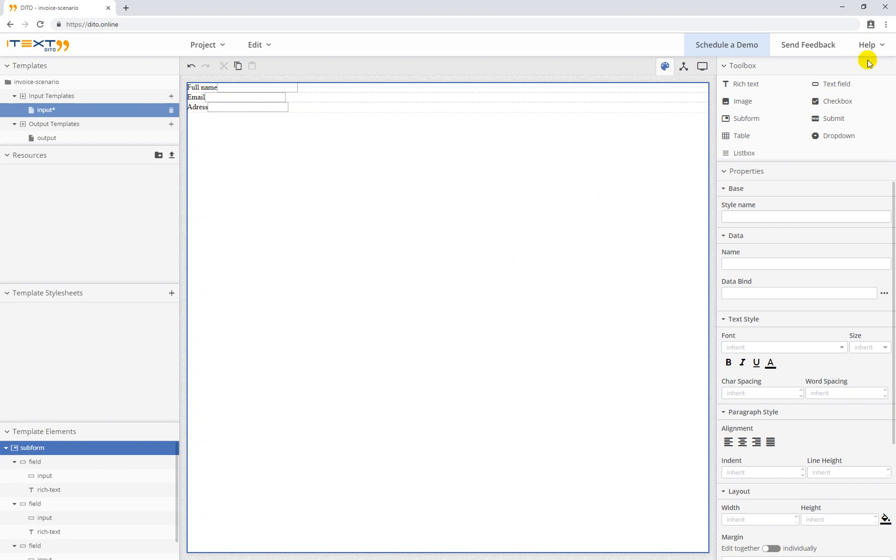
Insert a 2x2 table below the address field
left_click(510, 165)
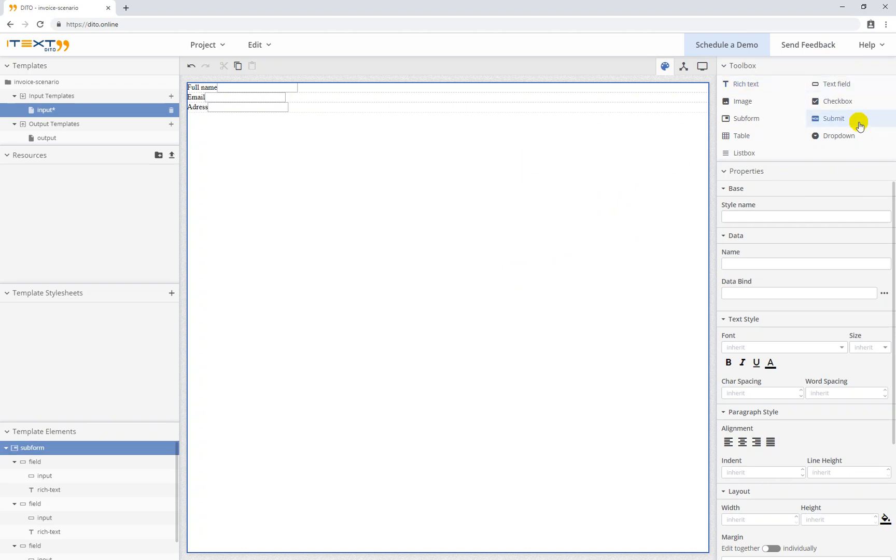
left_click(744, 138)
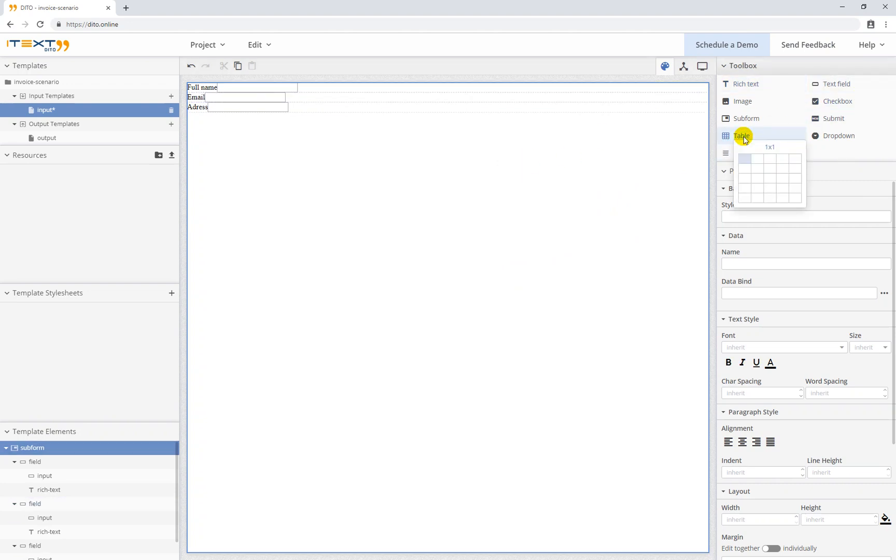
left_click(757, 168)
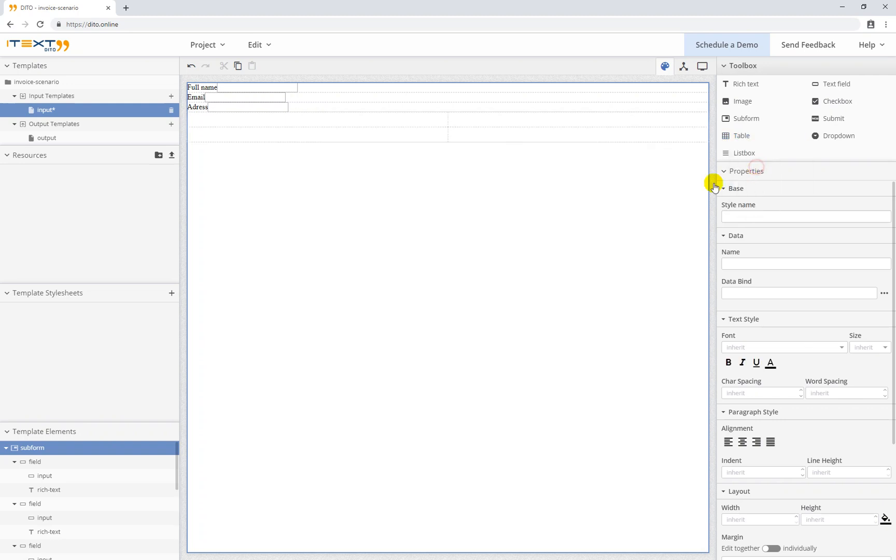
left_click(363, 118)
Put text fields with bold labels 'Item' and 'Price' in the table's first row
left_click(823, 83)
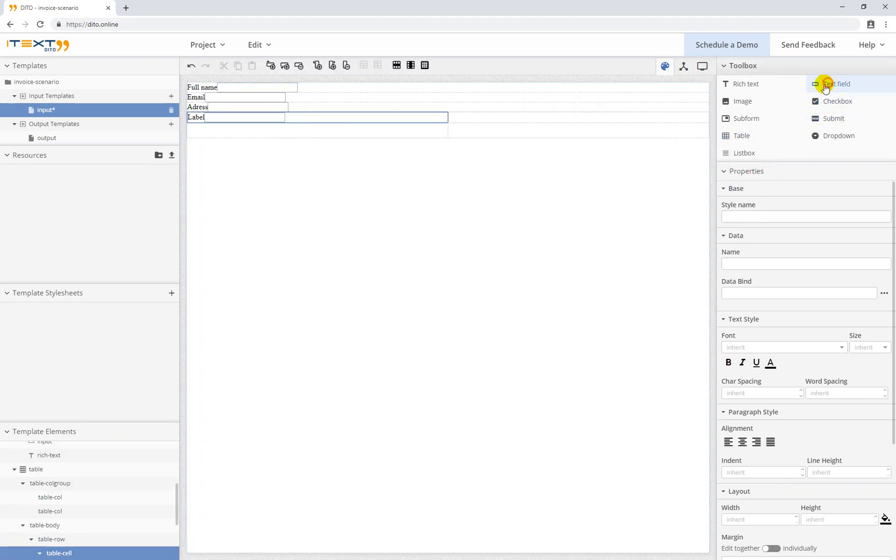
left_click(202, 120)
double_click(196, 117)
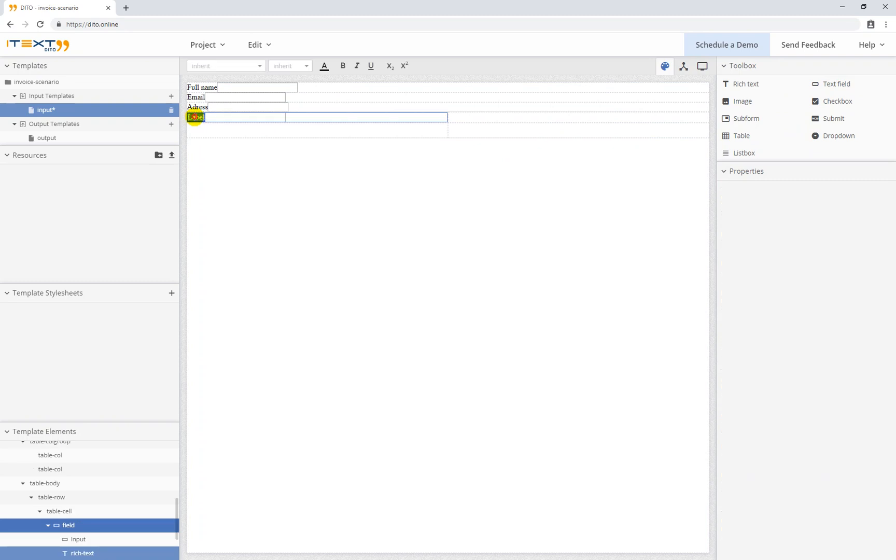
key("BackSpace")
type("Item")
double_click(195, 117)
left_click(343, 65)
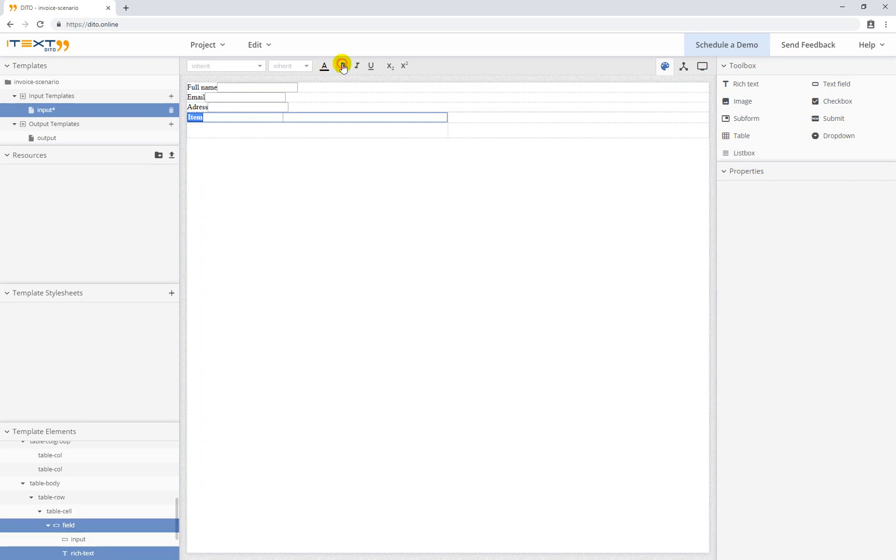
left_click(474, 115)
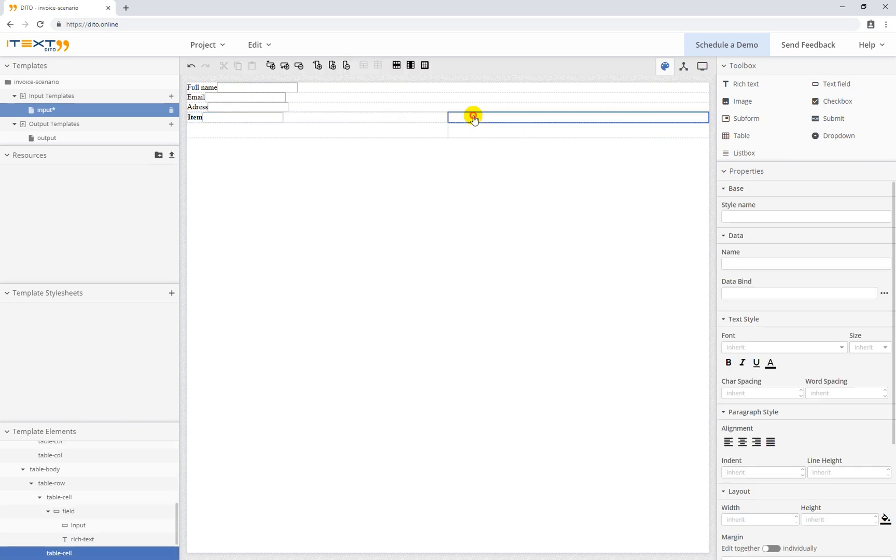
left_click(825, 82)
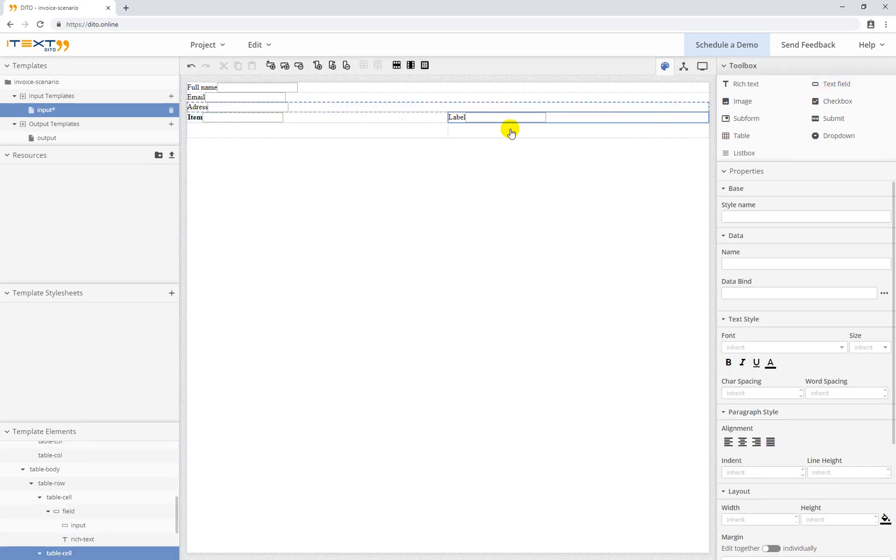
left_click(456, 117)
double_click(456, 117)
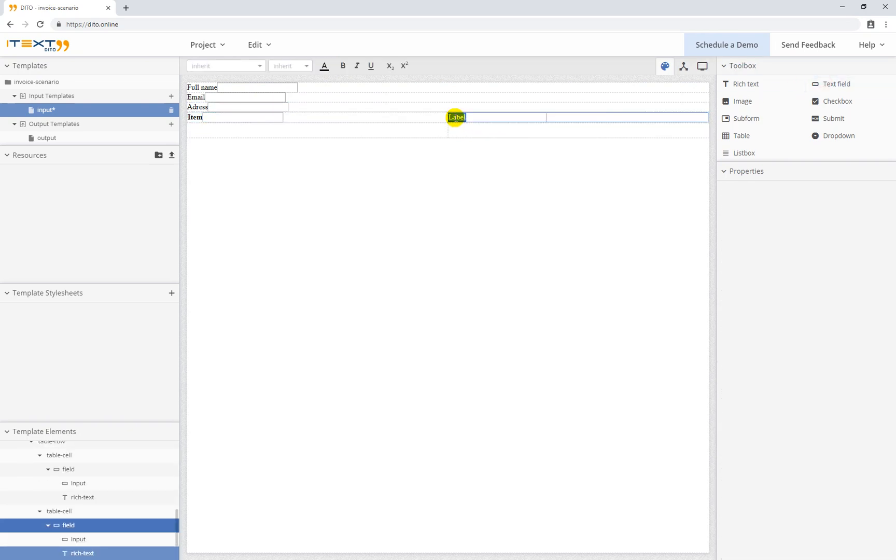
type("Price")
double_click(456, 118)
left_click(343, 66)
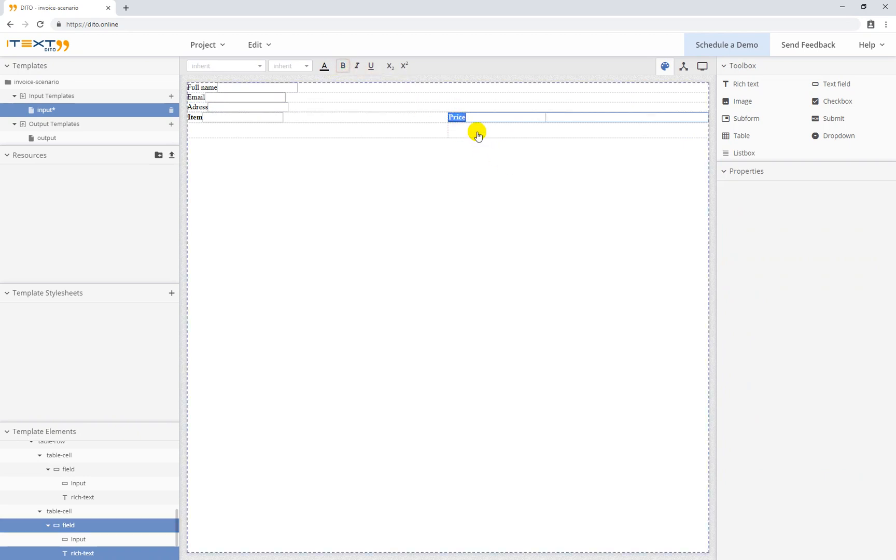
Add a text field with bold label 'Total' in the cell under Price
left_click(478, 136)
left_click(832, 89)
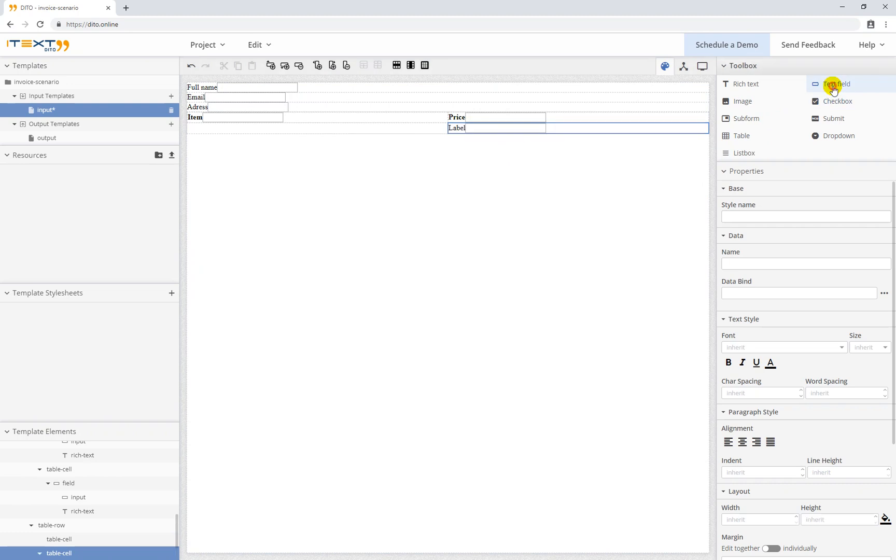
double_click(456, 128)
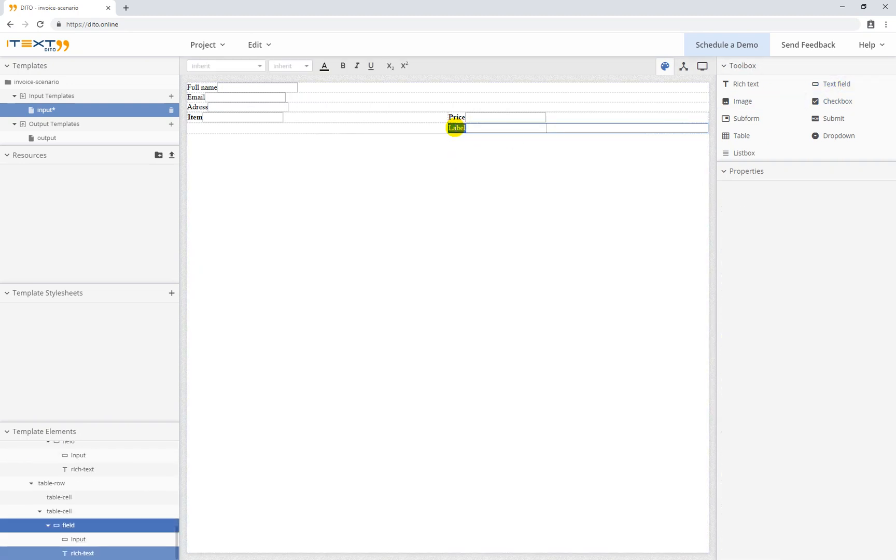
type("Total")
double_click(455, 128)
left_click(343, 66)
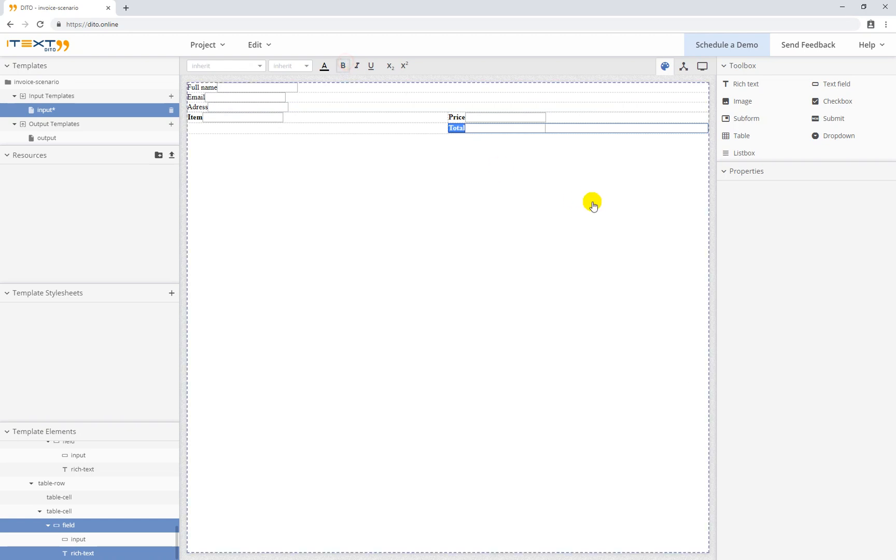
left_click(554, 191)
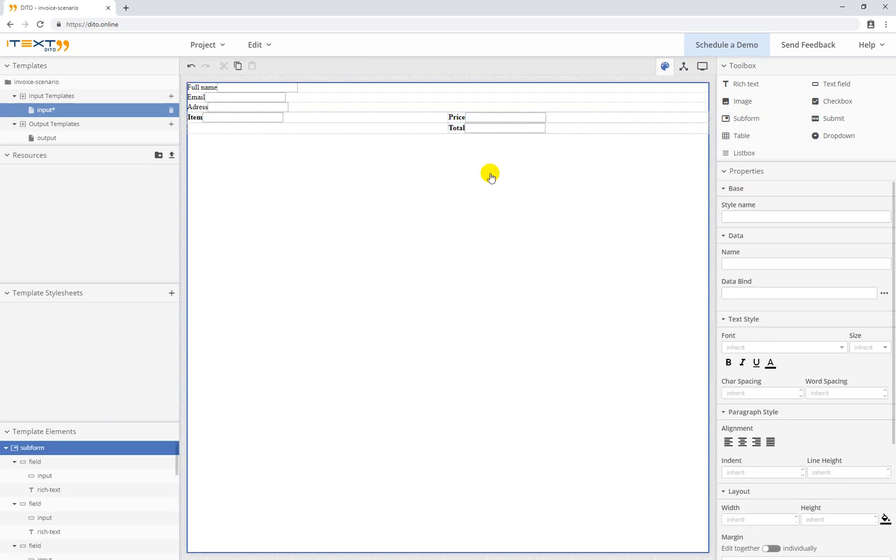
Add an embedded stylesheet with the rule input {display: block; width: 95%;}
left_click(172, 293)
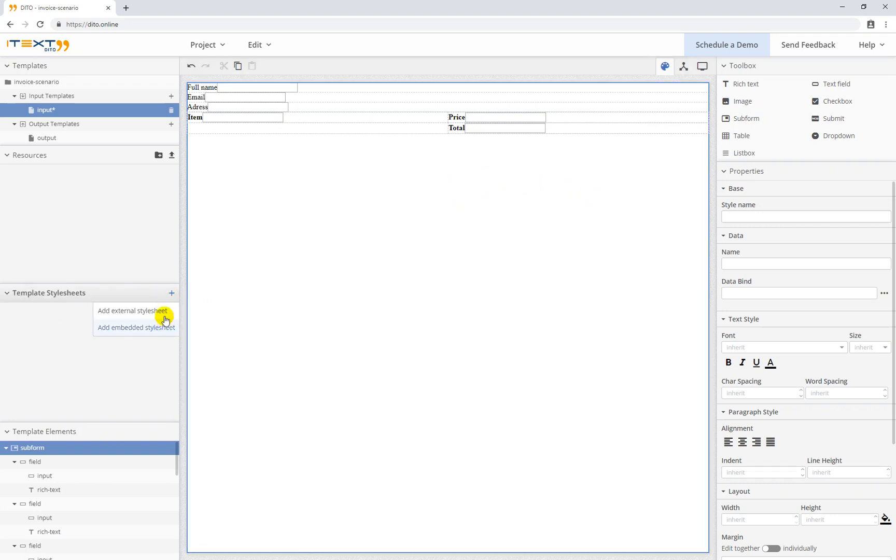
left_click(144, 327)
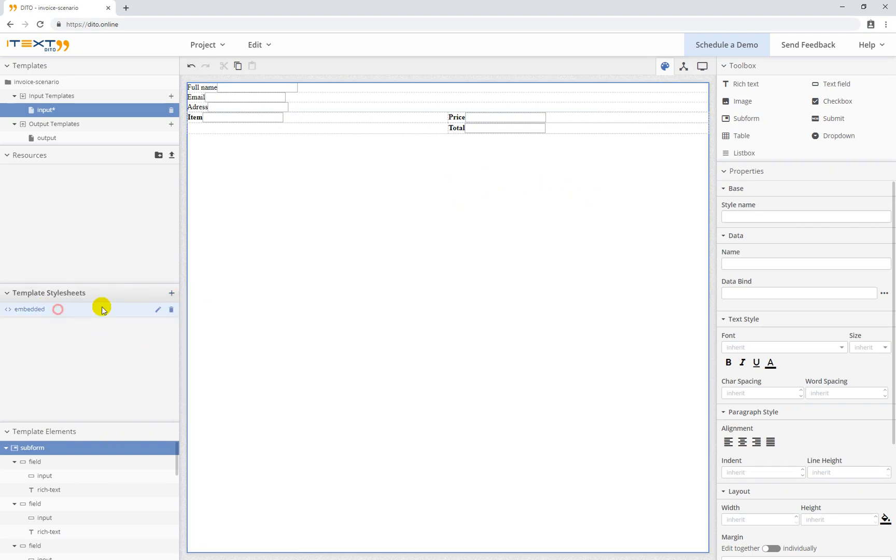
left_click(155, 309)
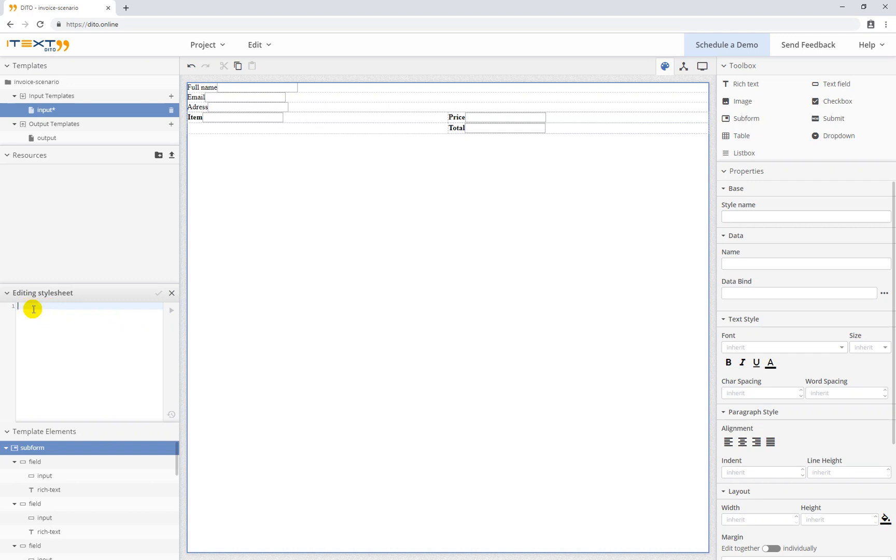
type("input {")
key("Return")
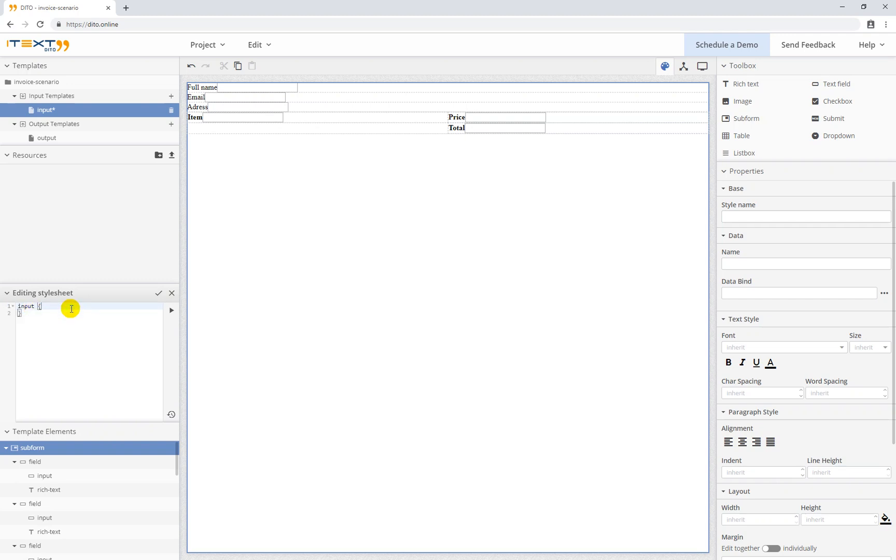
key("Return")
type("displa")
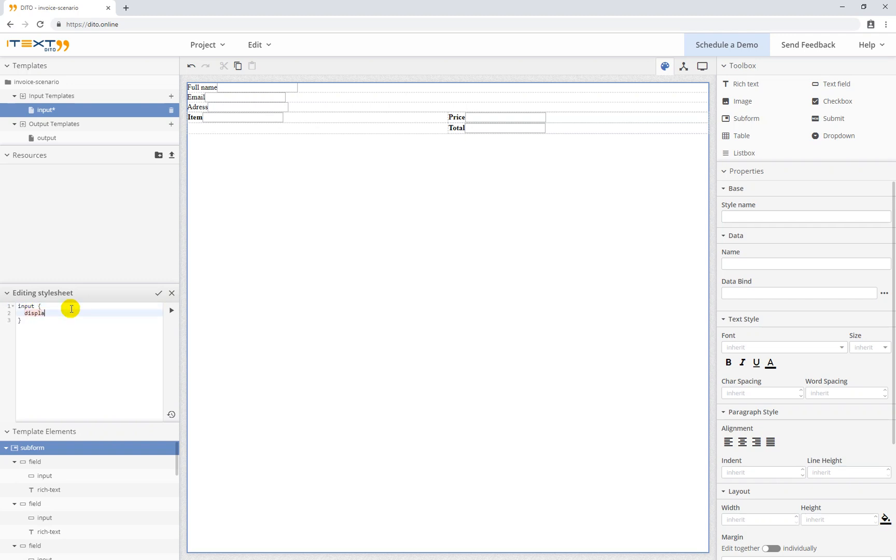
type("y: block;")
key("Return")
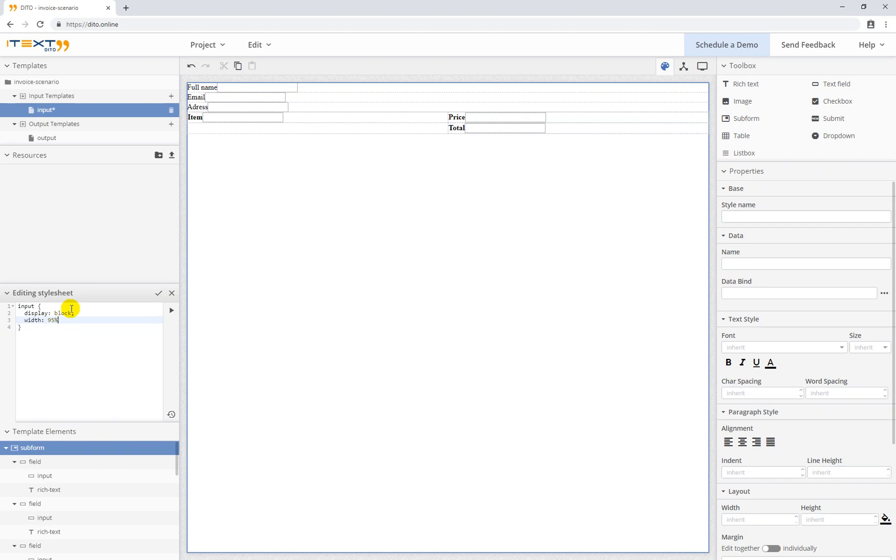
key("Return")
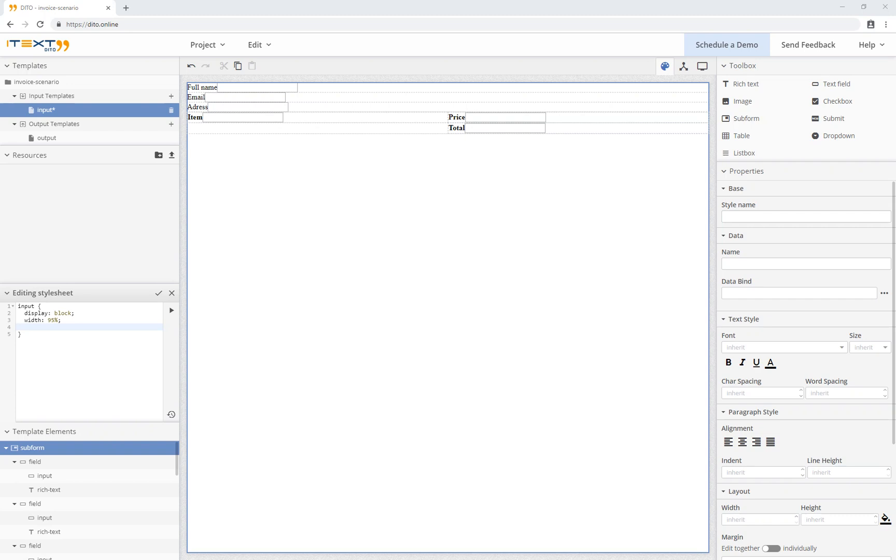
left_click(62, 327)
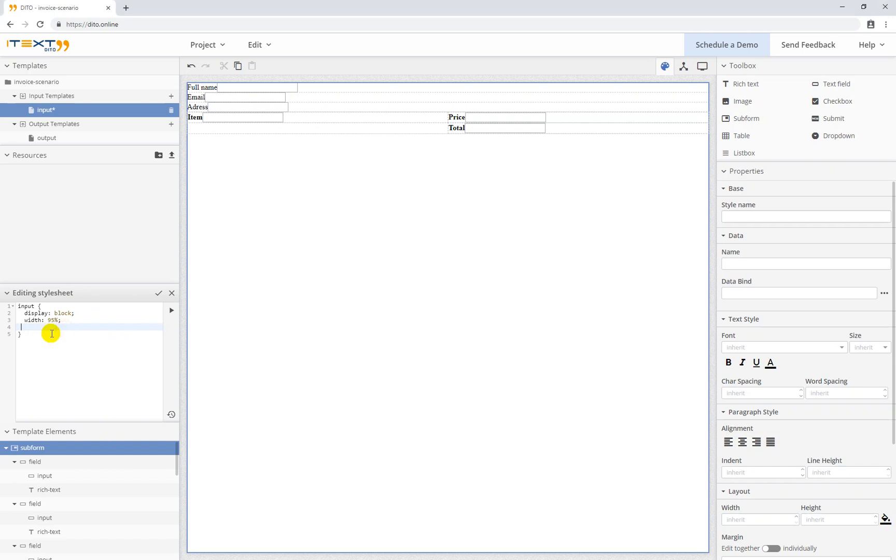
key("Delete")
key("Return")
key("Return")
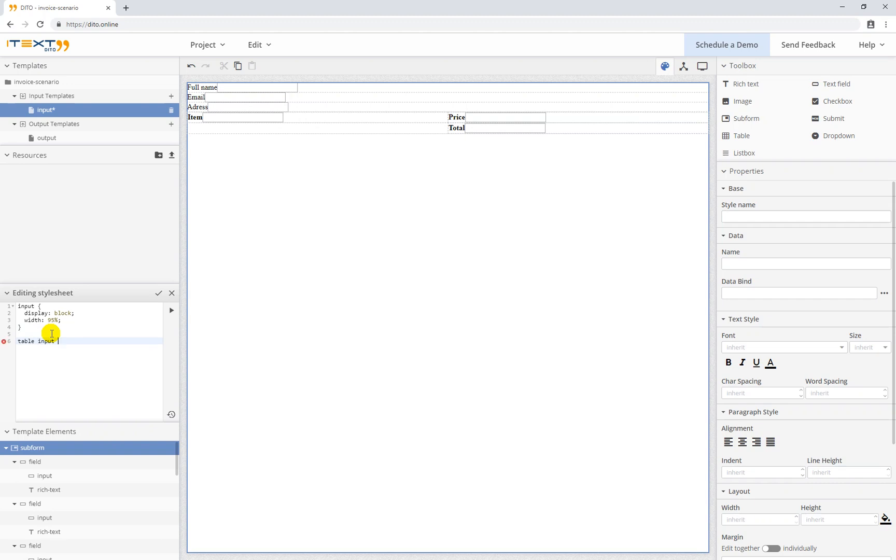
Add a table input width rule to the stylesheet and apply it
type("table input {")
key("Return")
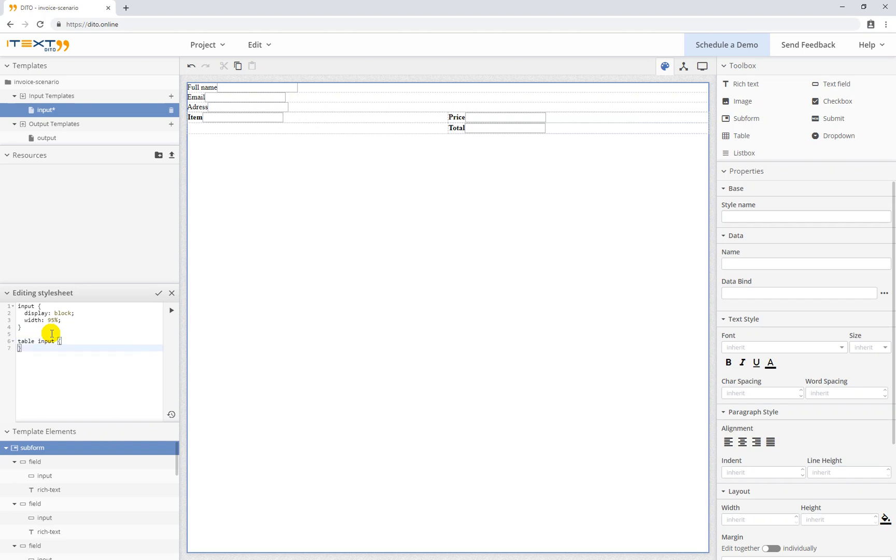
left_click(70, 341)
key("Return")
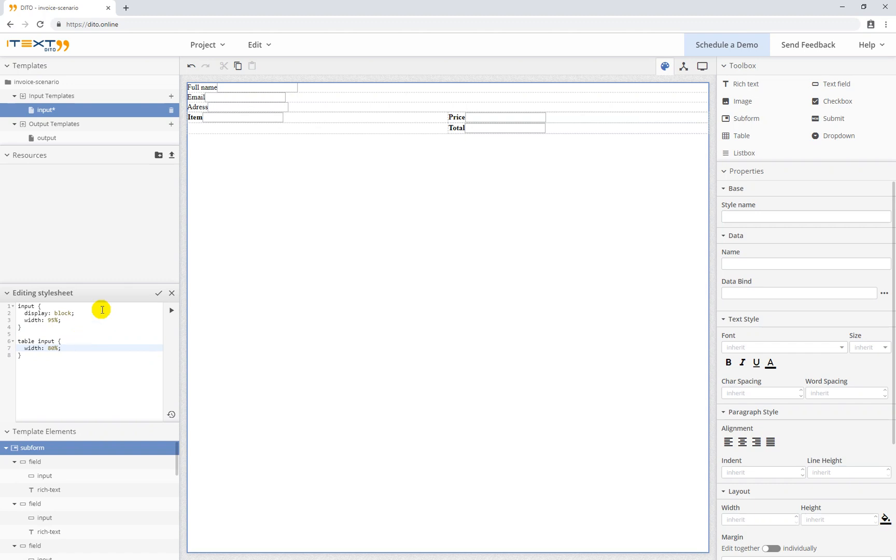
left_click(158, 294)
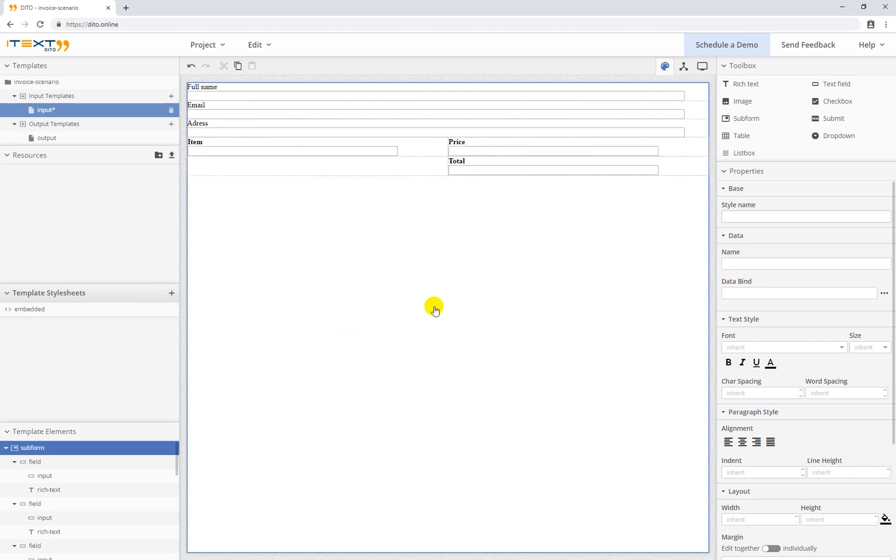
Change the table input width to 90%, reapply the stylesheet and save the template
left_click(154, 310)
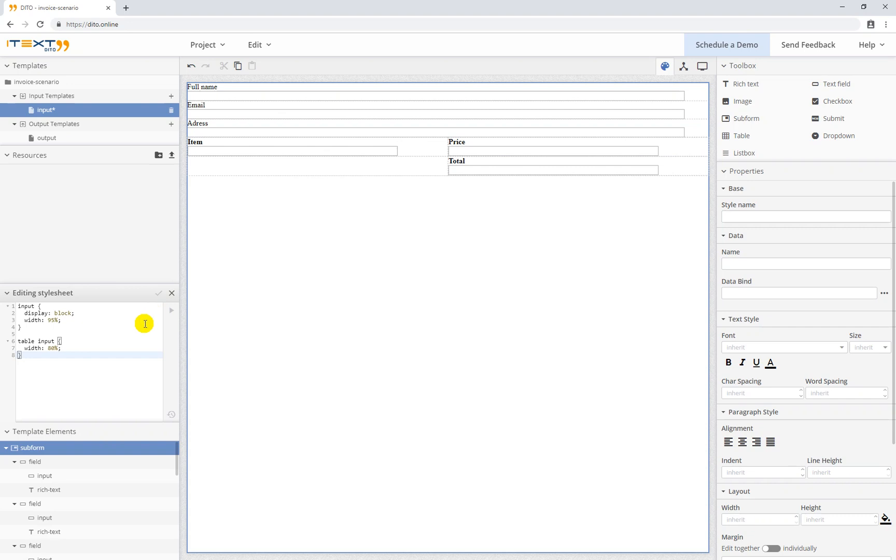
double_click(51, 348)
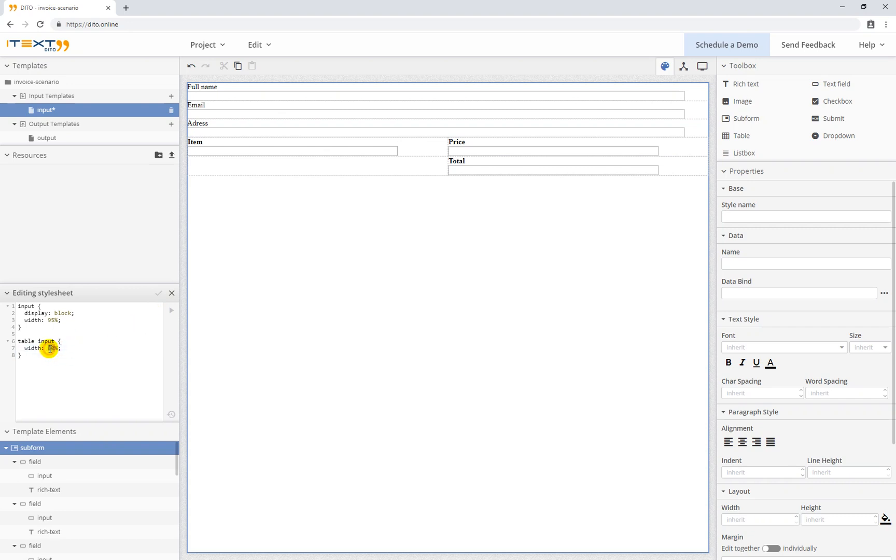
type("90")
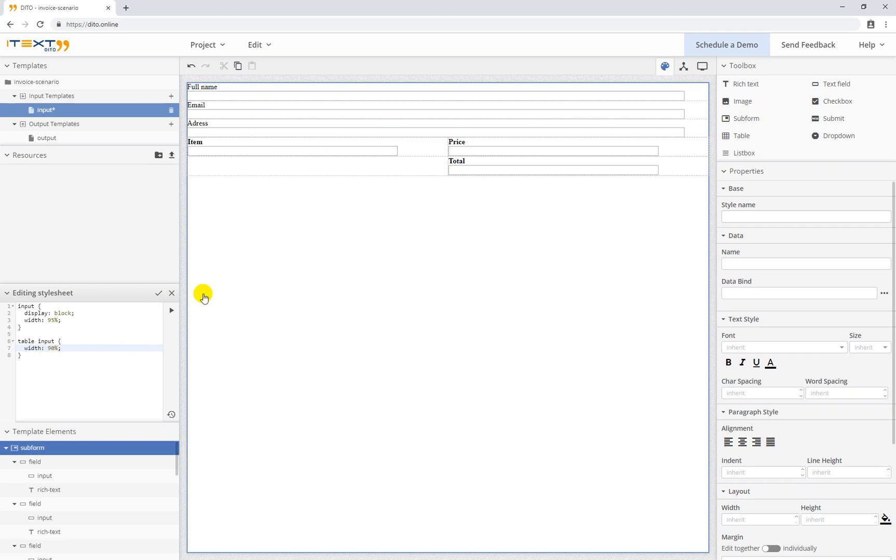
left_click(157, 293)
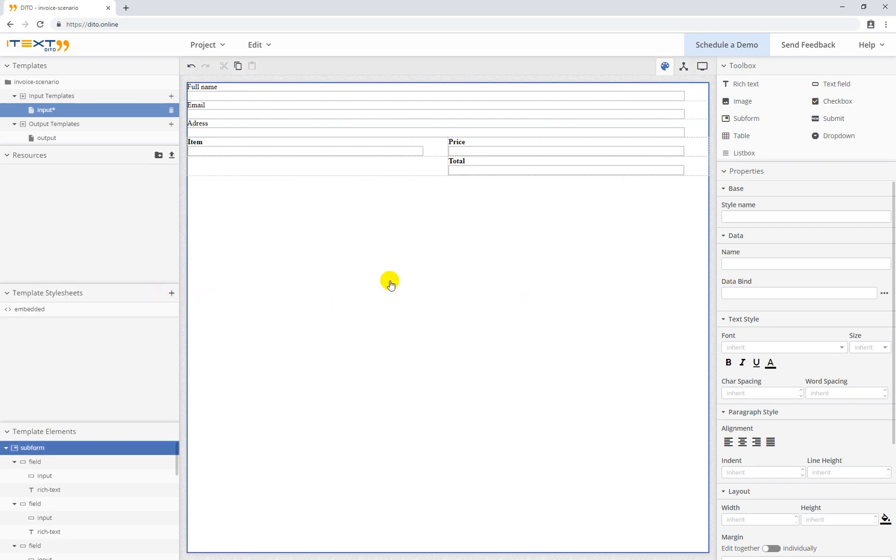
key("ctrl+s")
Bind the data sample's name, email and address to the Full name, Email and Adress fields
left_click(684, 68)
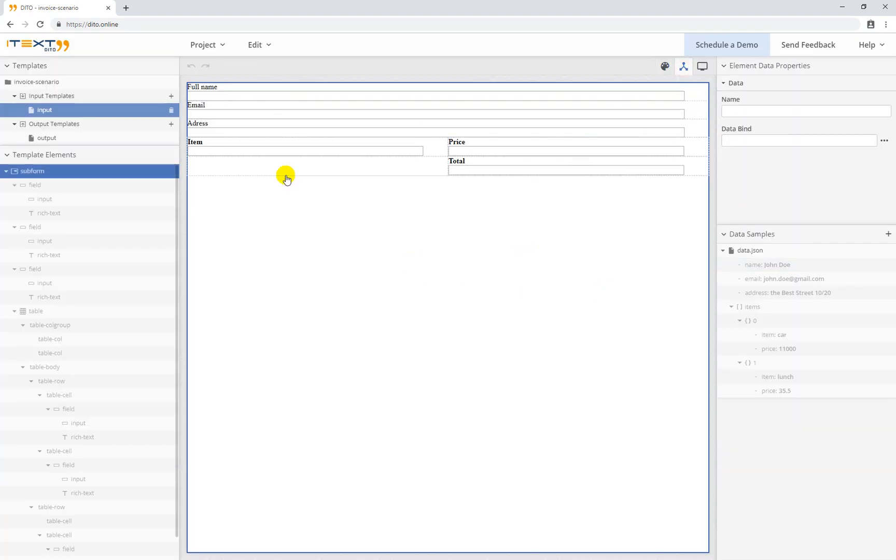
left_click(799, 265)
left_click_drag(779, 266, 287, 96)
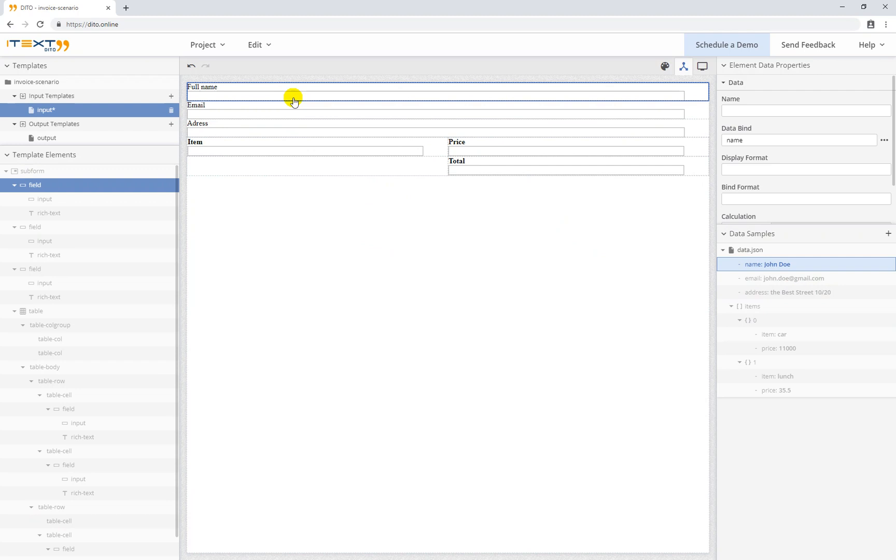
left_click(797, 280)
left_click_drag(796, 280, 300, 112)
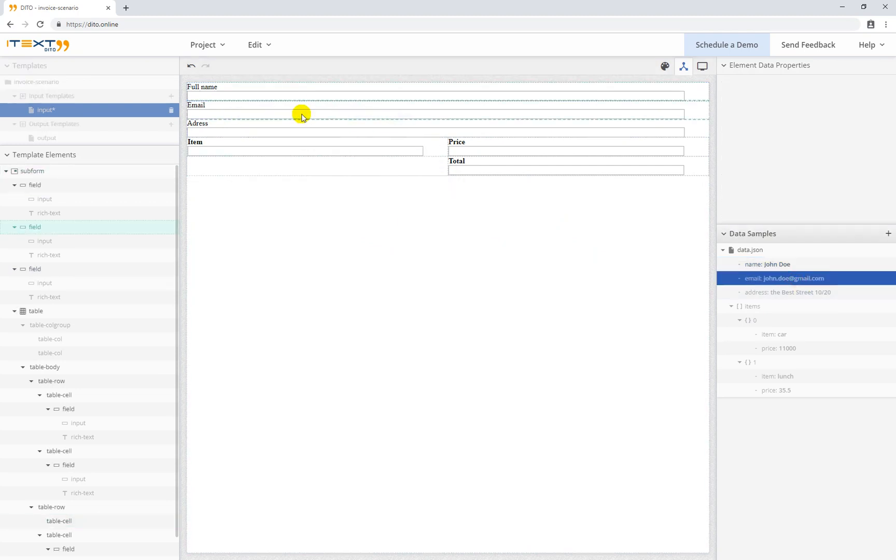
left_click(805, 294)
left_click_drag(805, 293, 306, 129)
Bind the items list to the table row, and item and price to the Item and Price fields
left_click(771, 306)
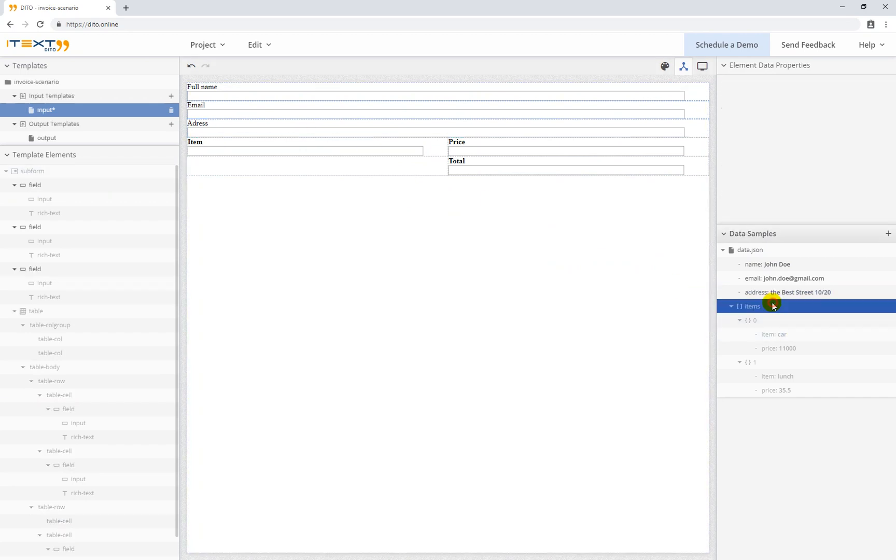
scroll(149, 350, "down", 1)
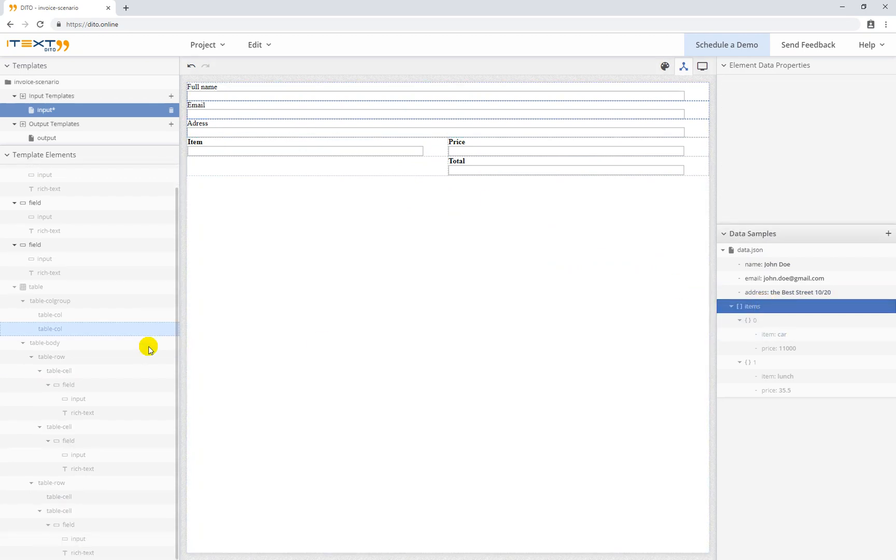
left_click_drag(760, 314, 92, 355)
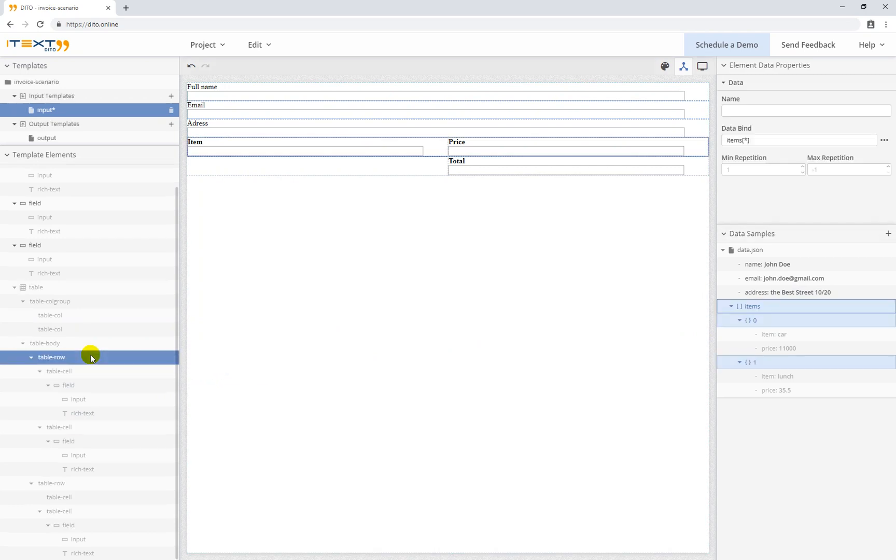
left_click_drag(791, 336, 360, 149)
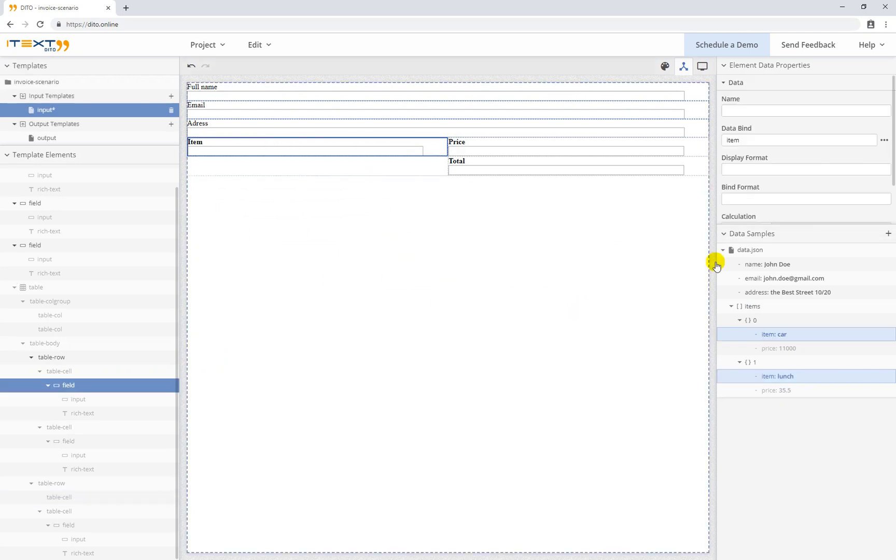
left_click_drag(792, 352, 521, 161)
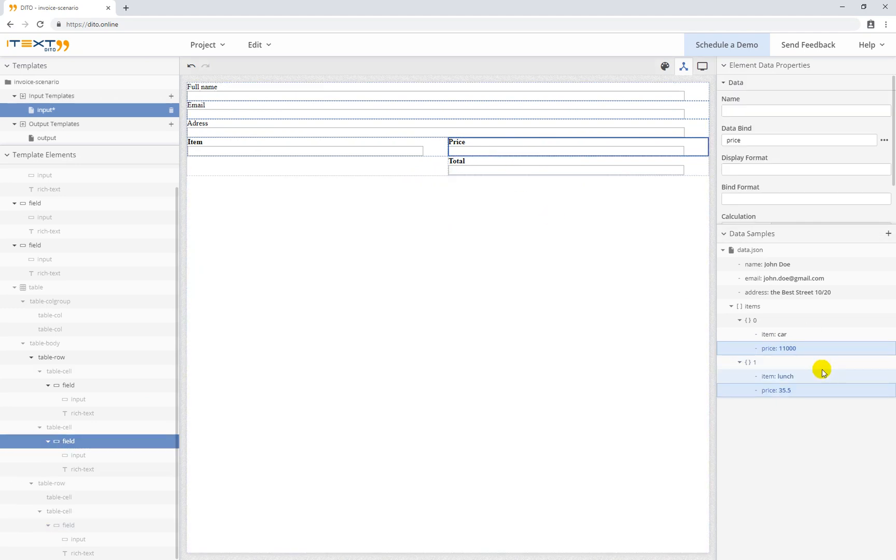
Give the Price field the display format num('#.00')
left_click(598, 150)
left_click(563, 144)
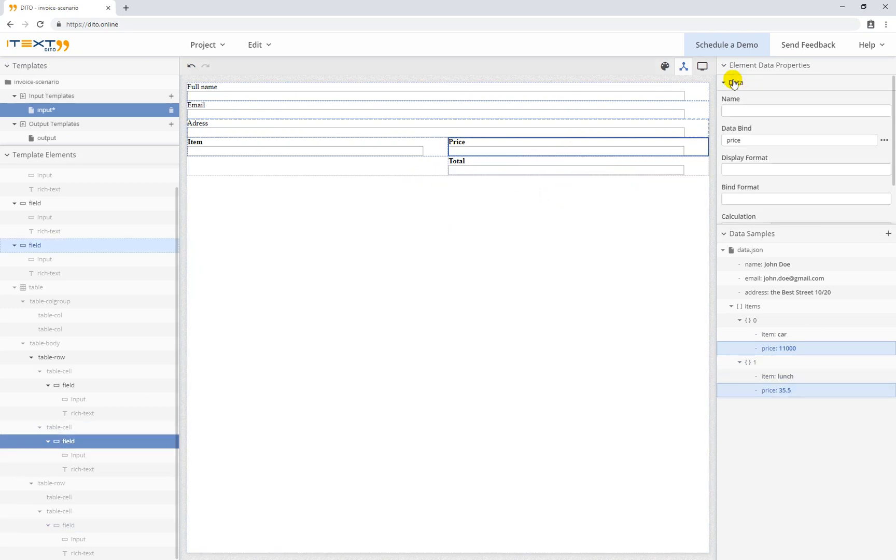
left_click(748, 171)
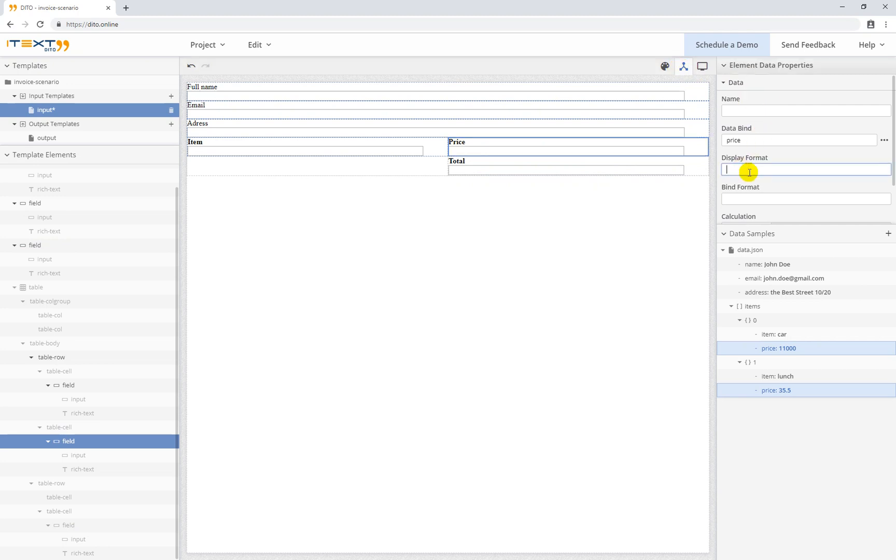
type("num(#.00")
triple_click(750, 170)
key("ctrl+c")
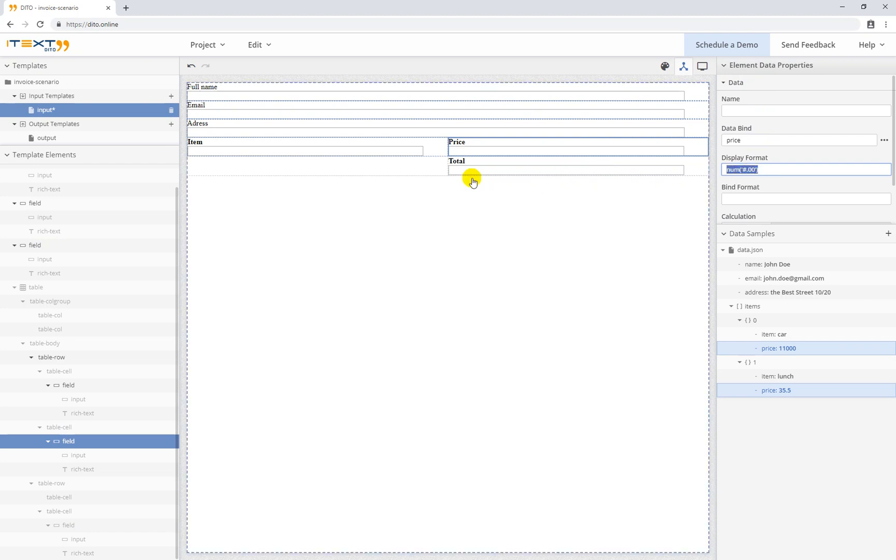
Make Total a sum of {{items[*].price}} formatted num('#.00'), and save the template
left_click(506, 166)
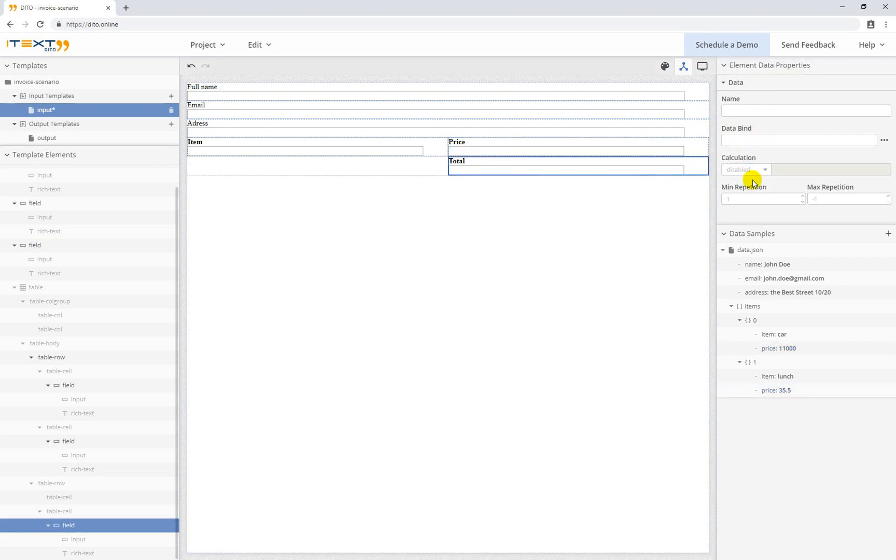
left_click(765, 169)
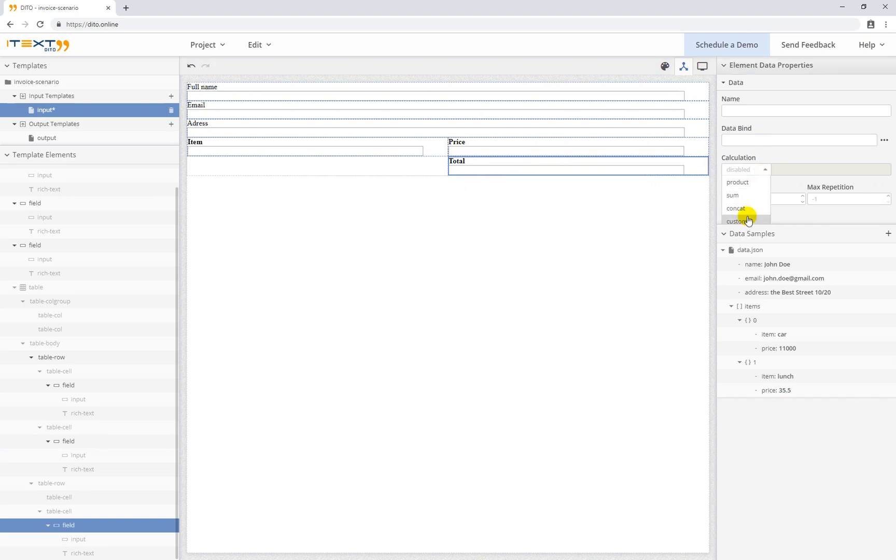
left_click(750, 195)
left_click(756, 171)
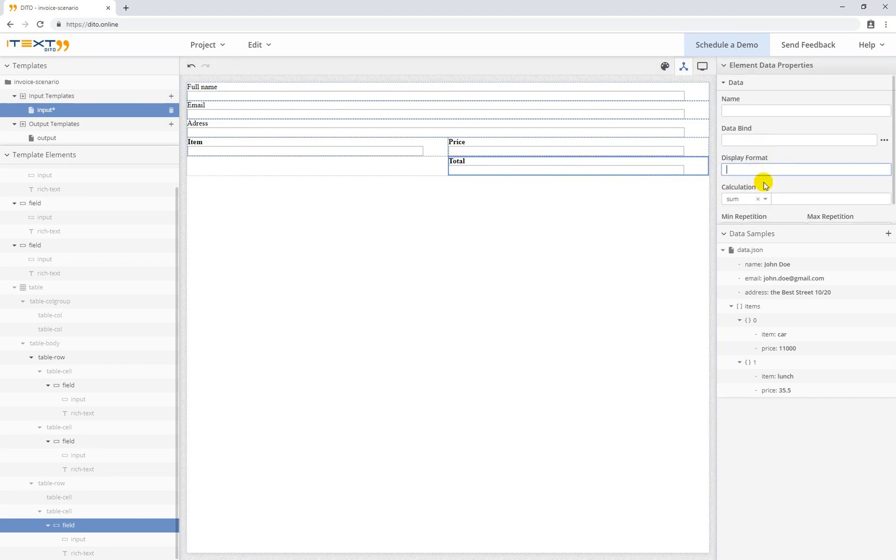
key("ctrl+v")
left_click(779, 200)
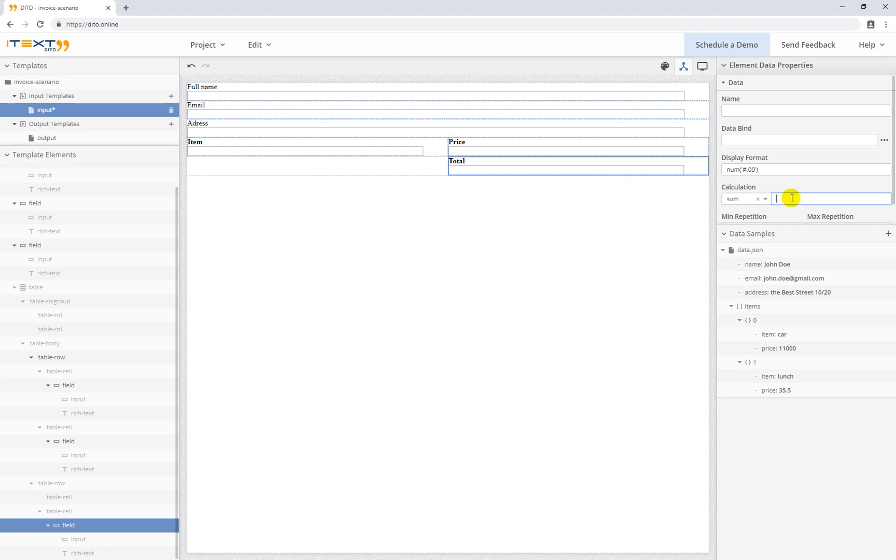
type("{{items[*].price")
left_click(741, 245)
key("ctrl+s")
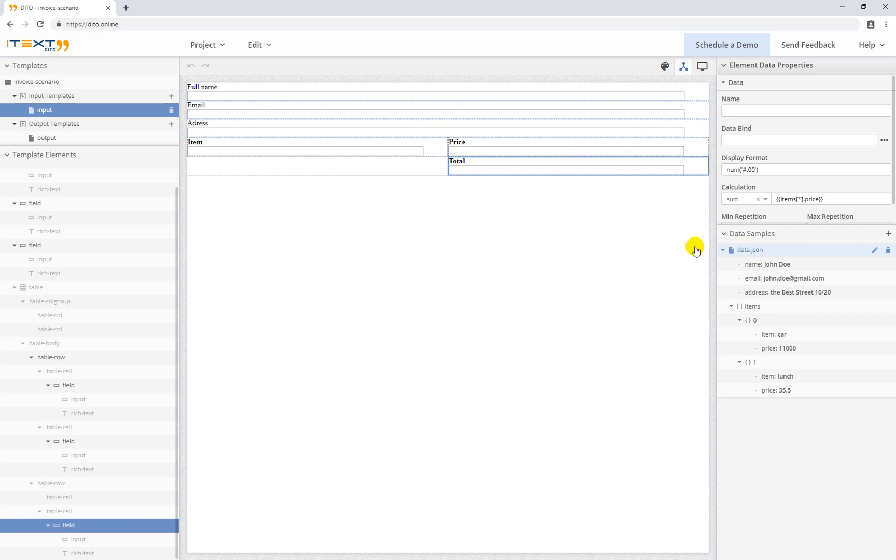
left_click(566, 316)
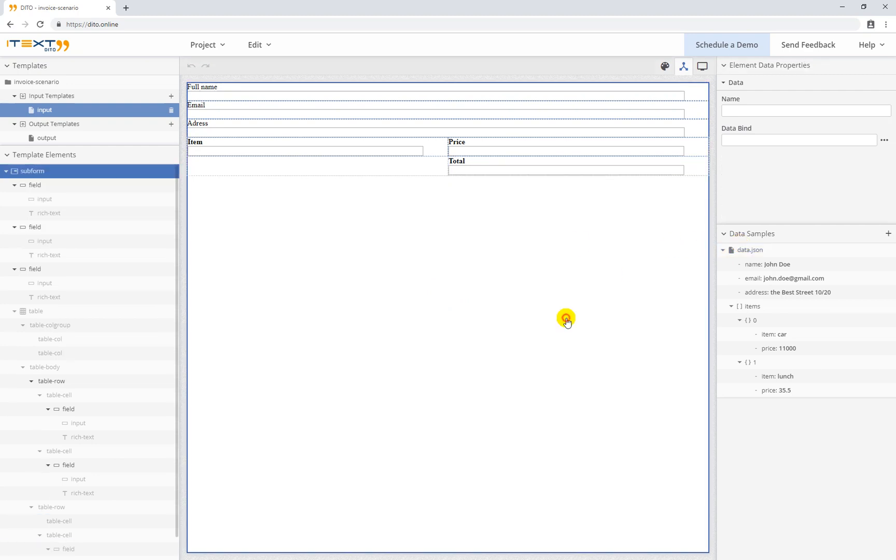
left_click(703, 66)
left_click(587, 426)
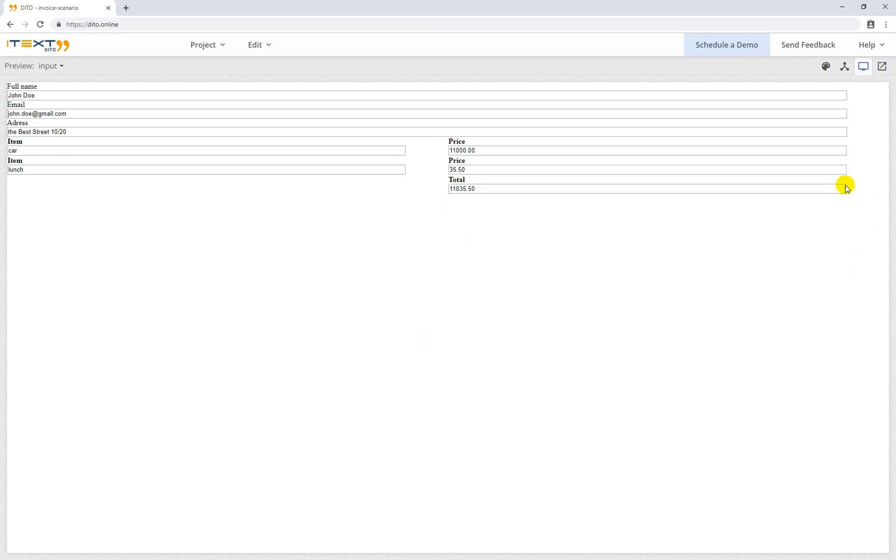
left_click(826, 68)
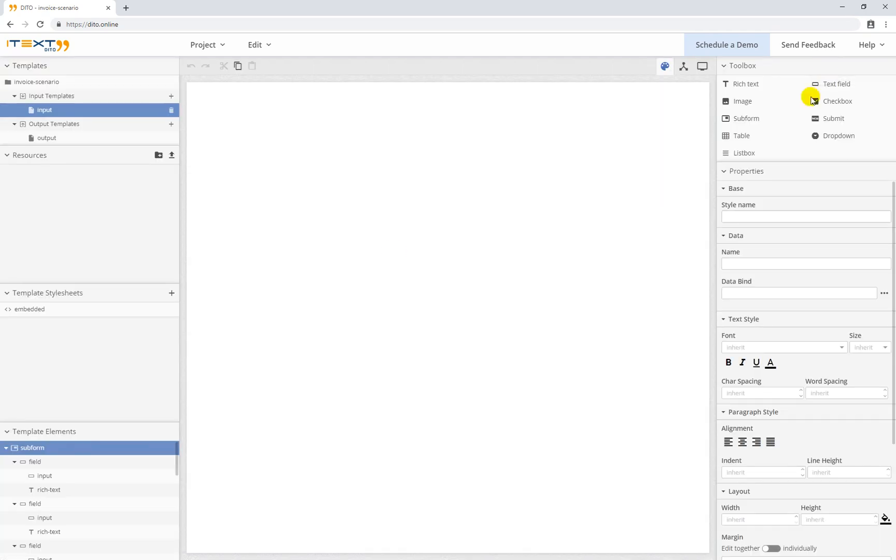
Enable interactive repeatable add/remove controls on the item table row and save the template
scroll(54, 506, "down", 3)
scroll(54, 506, "down", 3)
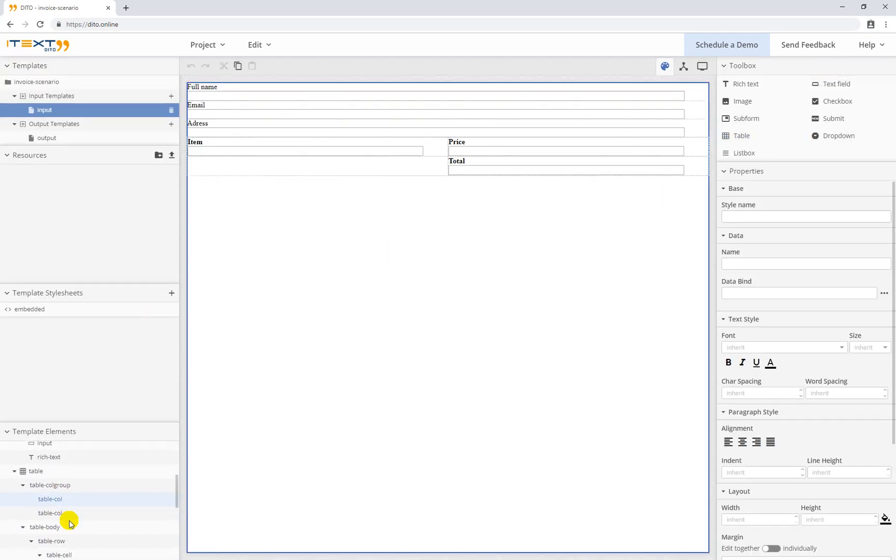
left_click(74, 471)
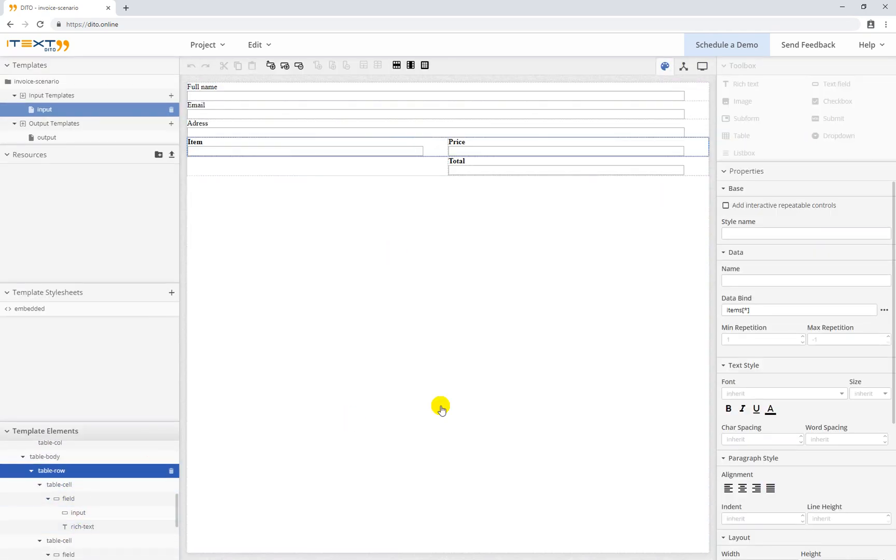
left_click(732, 207)
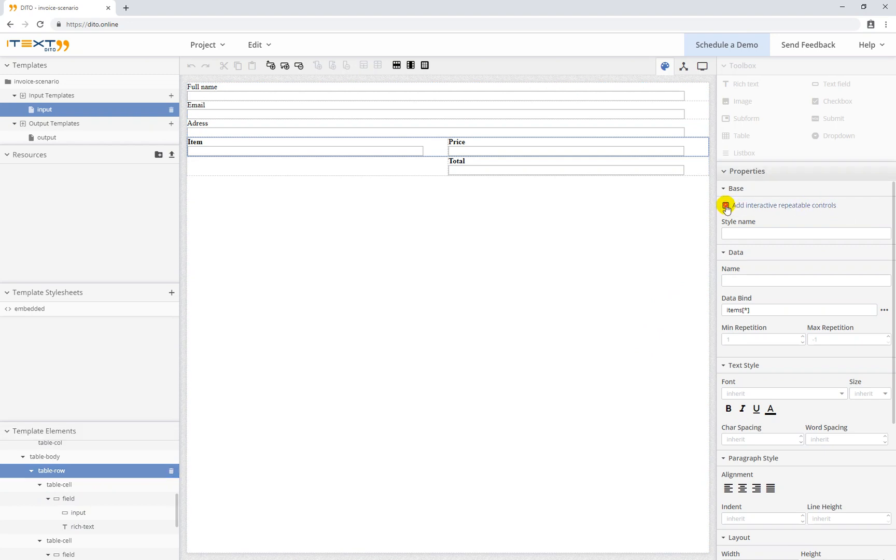
key("ctrl+s")
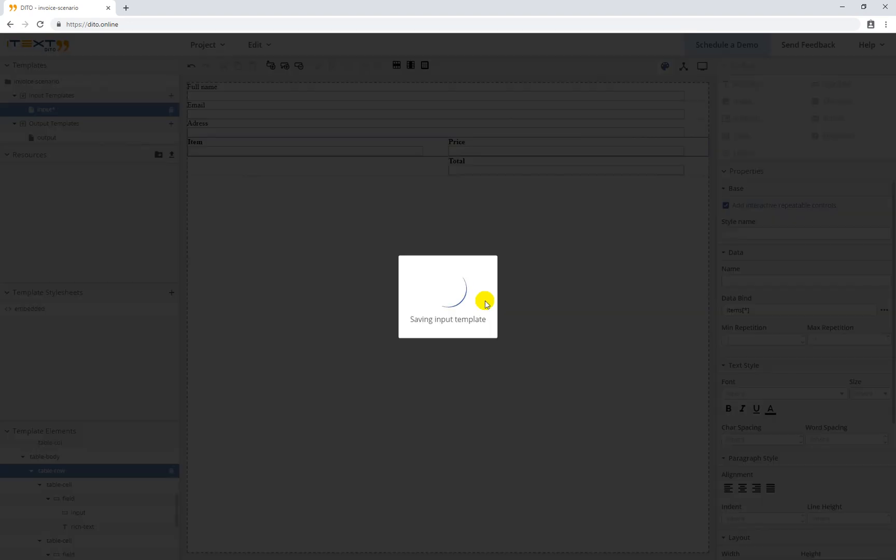
In the data.json preview, add a dinner row priced 100 so Total becomes 11135.50, then return to design
left_click(700, 67)
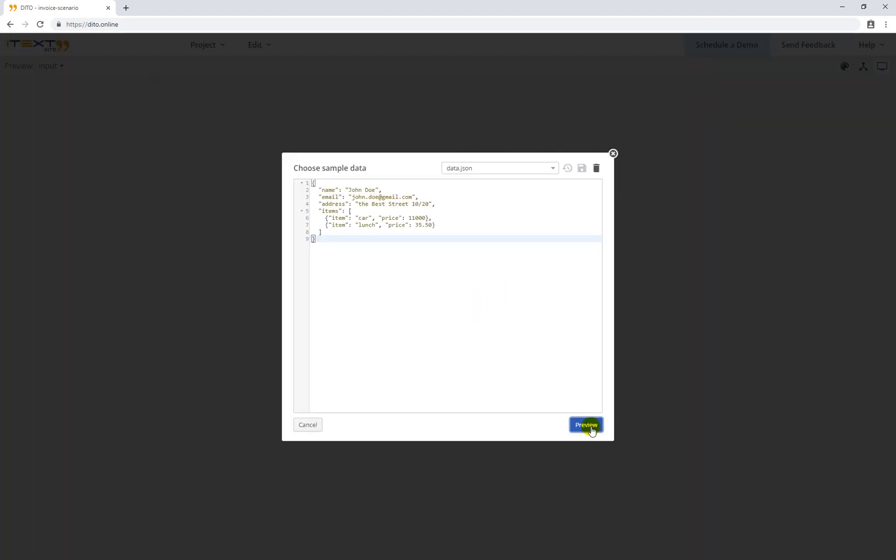
left_click(591, 424)
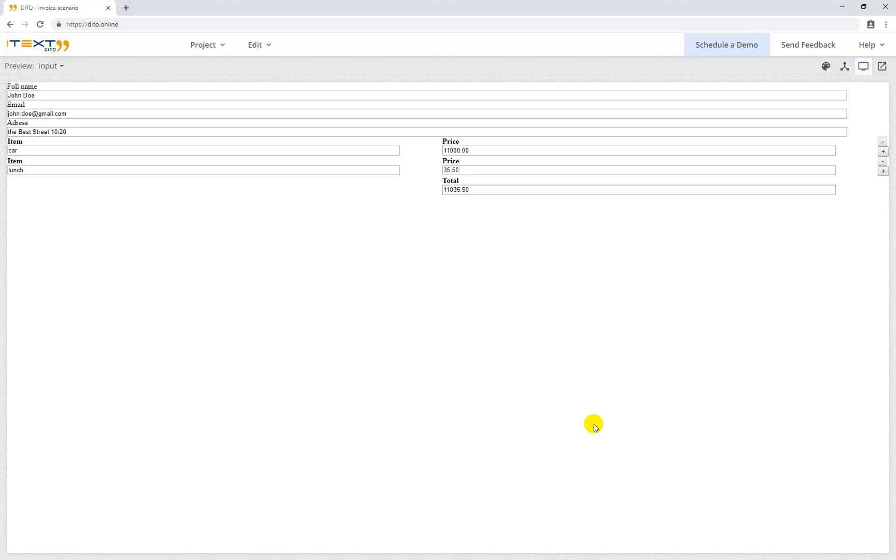
left_click(883, 171)
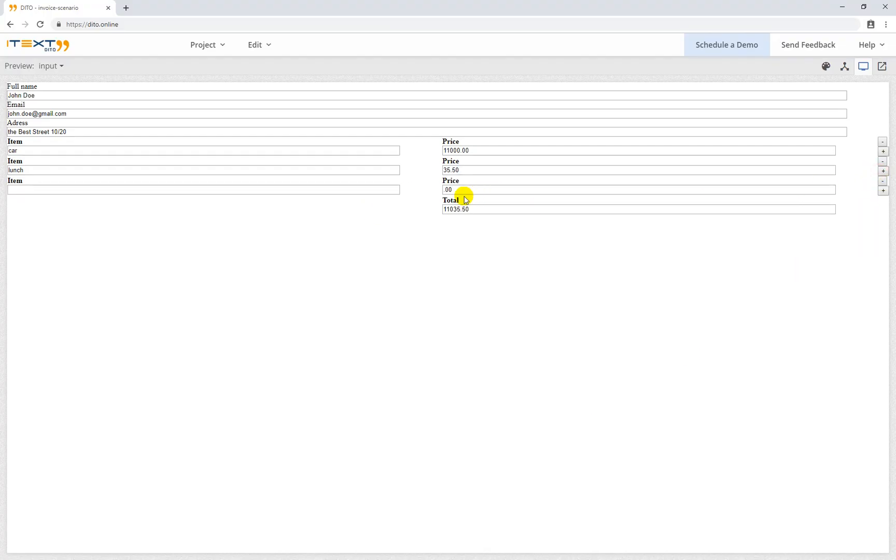
left_click(448, 190)
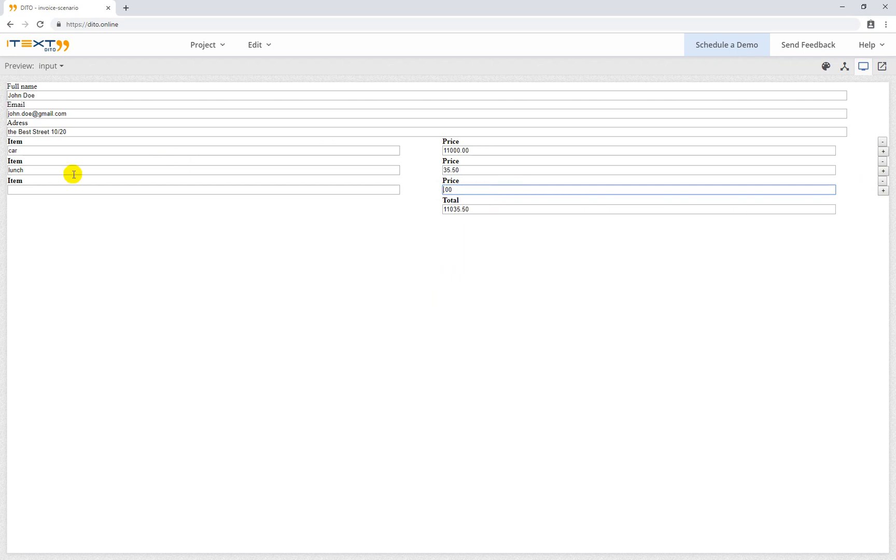
left_click(64, 190)
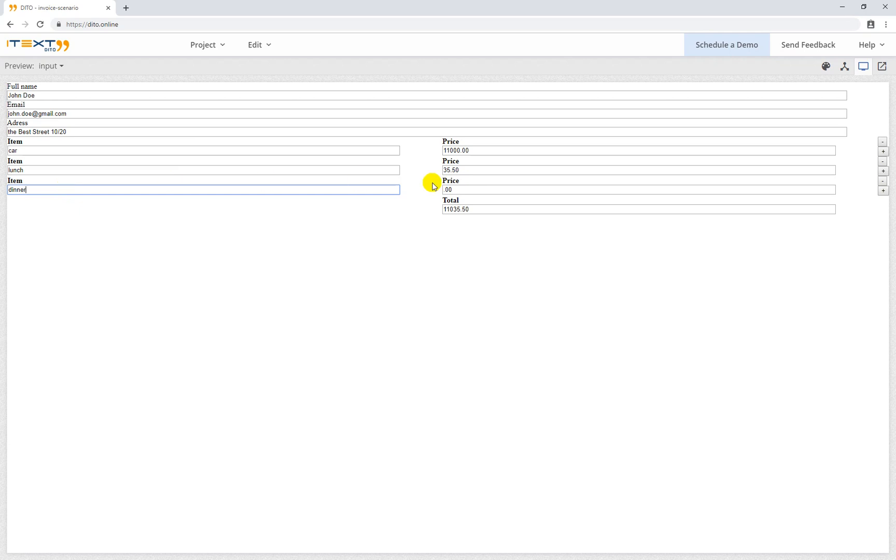
left_click(448, 190)
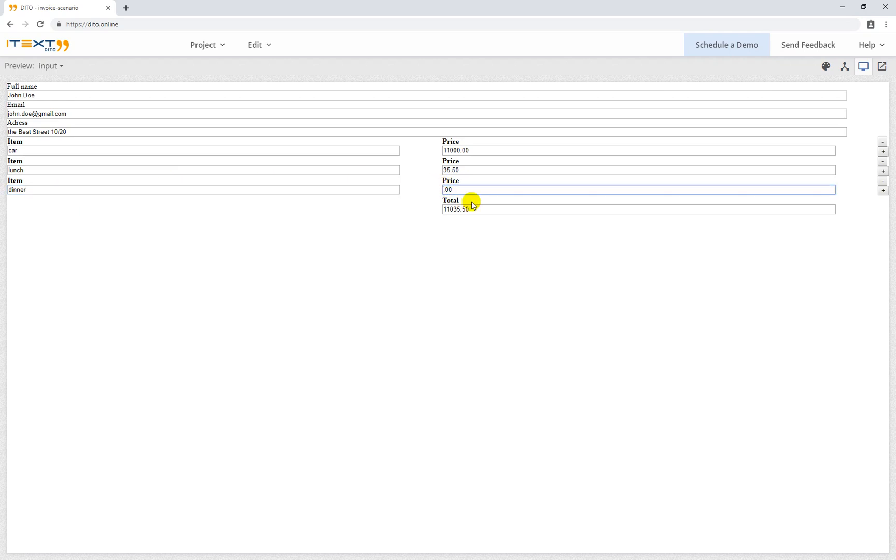
type("100")
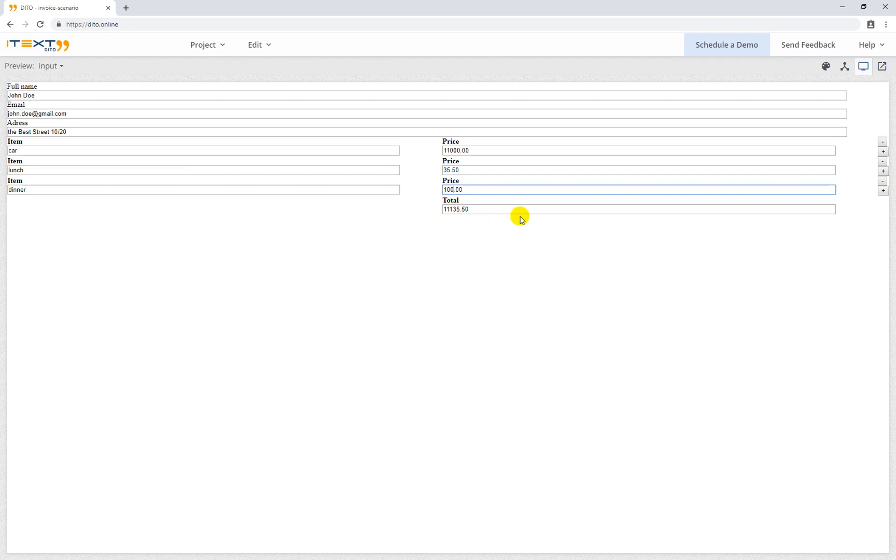
left_click(826, 67)
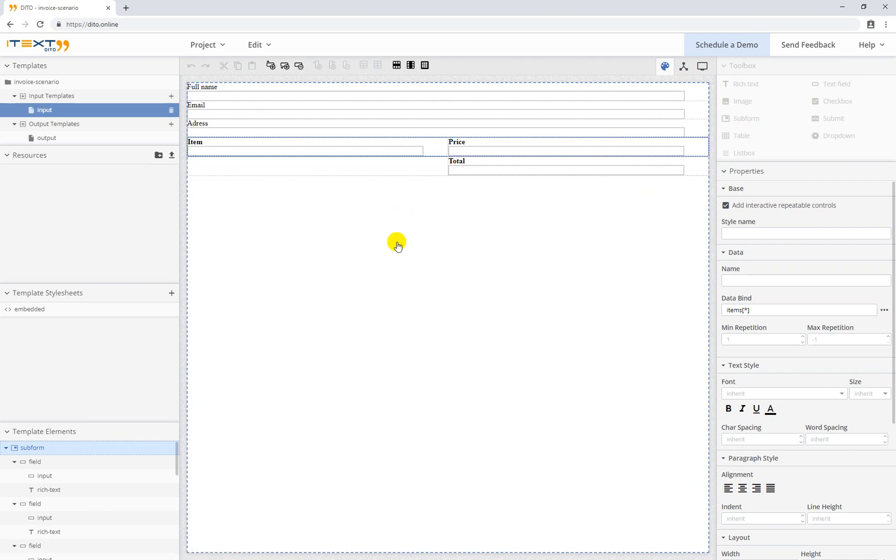
Insert a centre-aligned Submit button into the empty cell left of Total and select it
left_click(352, 166)
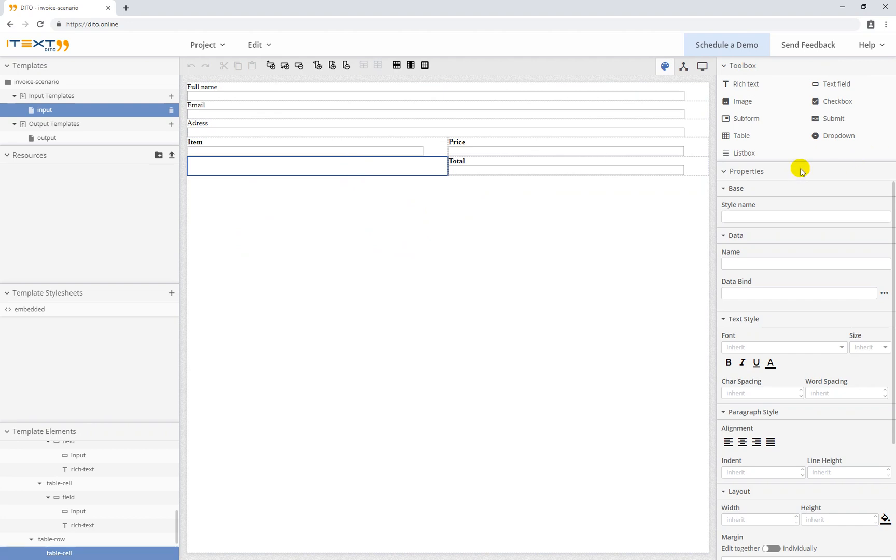
left_click(835, 119)
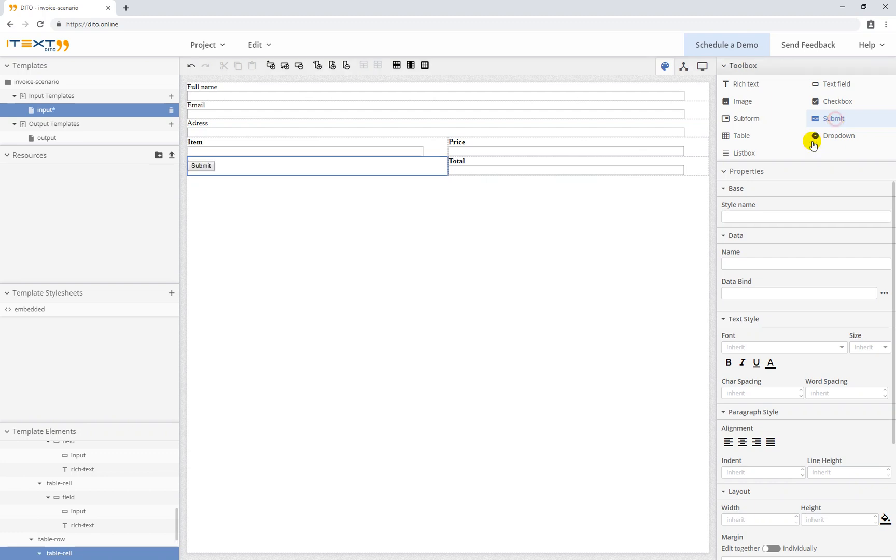
left_click(743, 442)
left_click(330, 169)
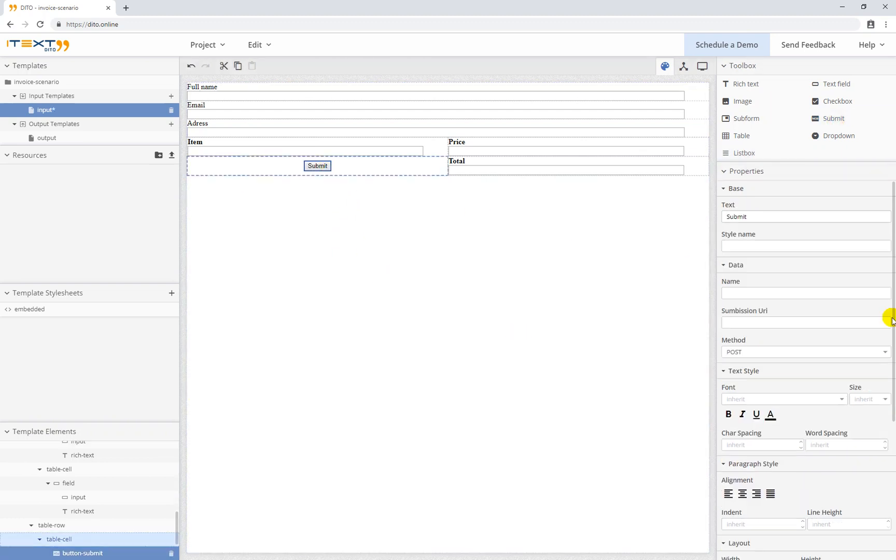
left_click(756, 322)
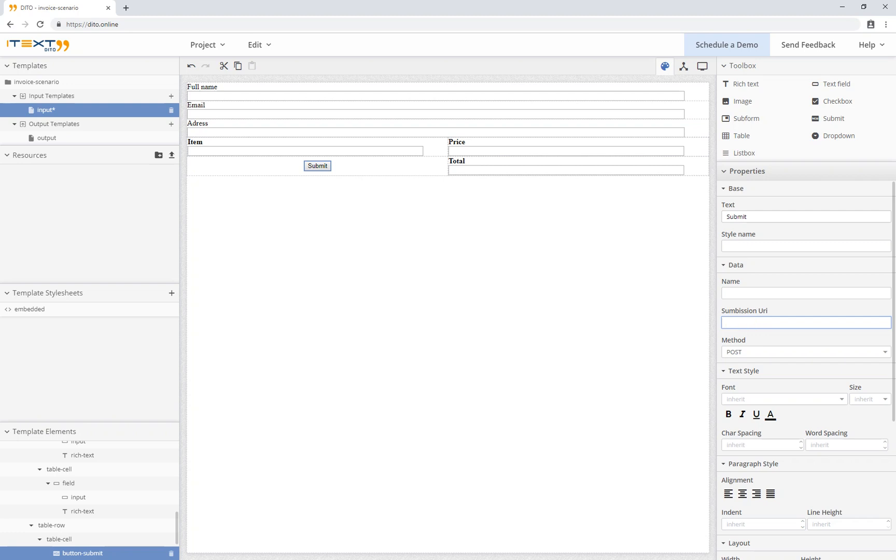
key("alt+Tab")
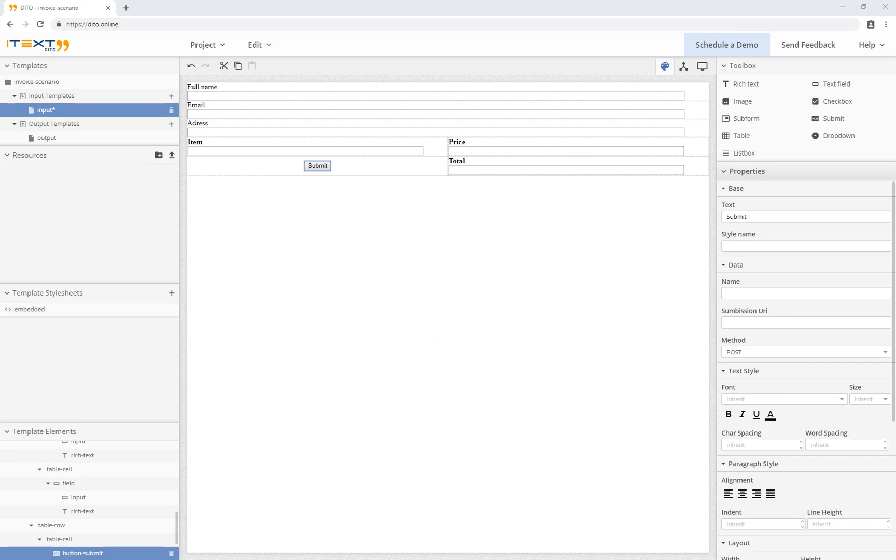
left_click(742, 322)
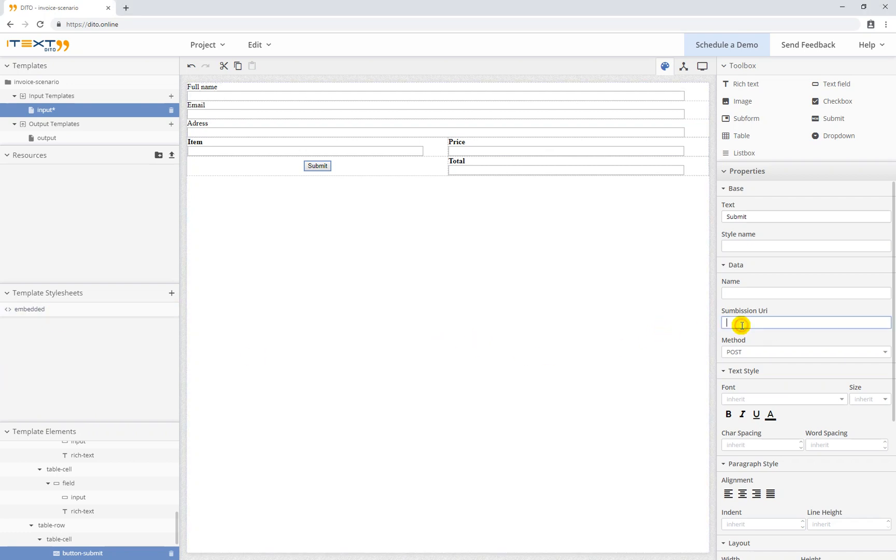
type("http://localhost:8080/api/submit")
left_click(749, 322)
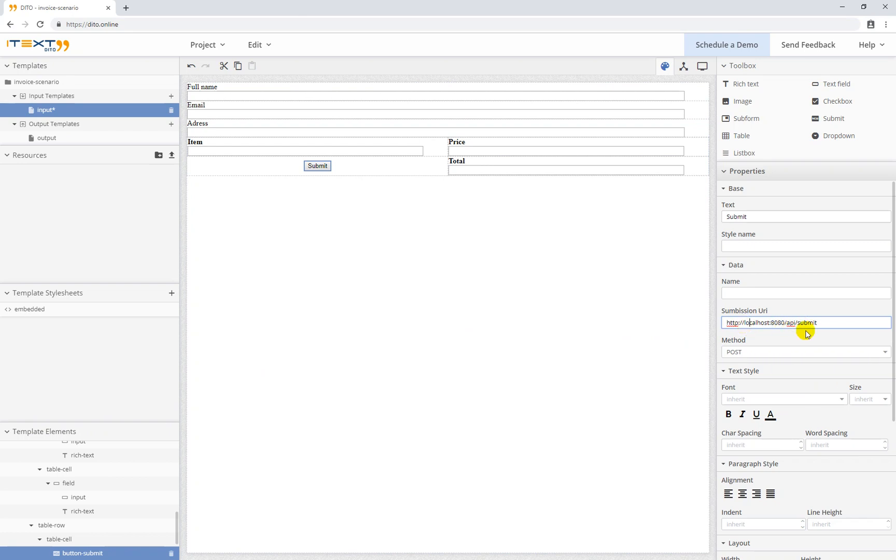
left_click(826, 323)
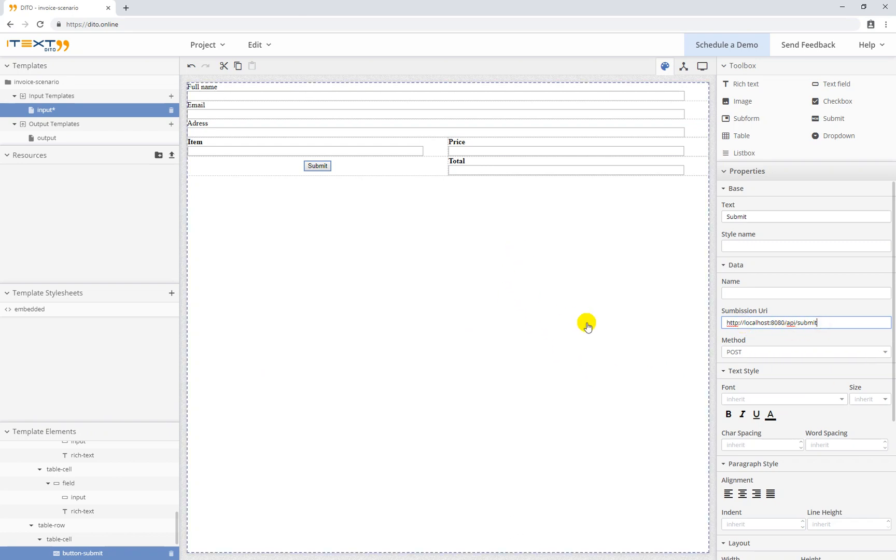
left_click(523, 318)
key("ctrl+s")
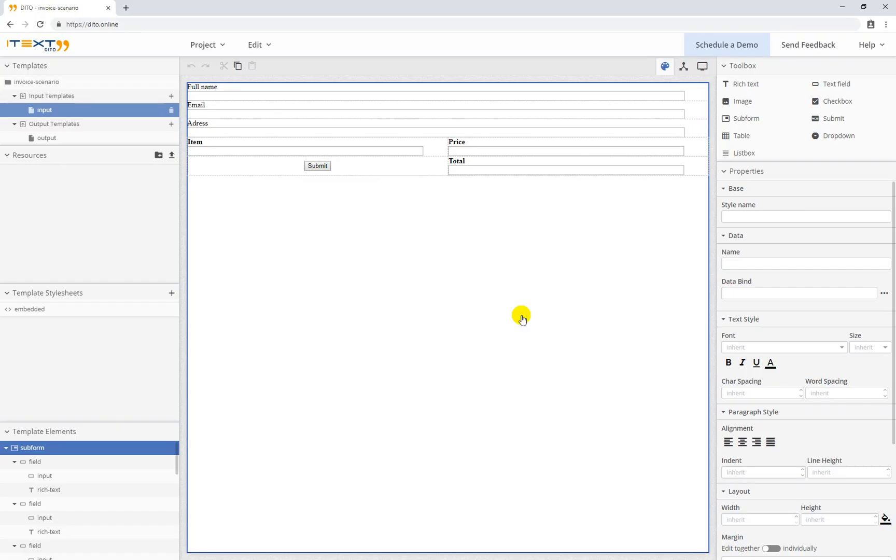
Export the project as invoice-scenario (1).dito, then minimize the browser to show IntelliJ IDEA
left_click(223, 49)
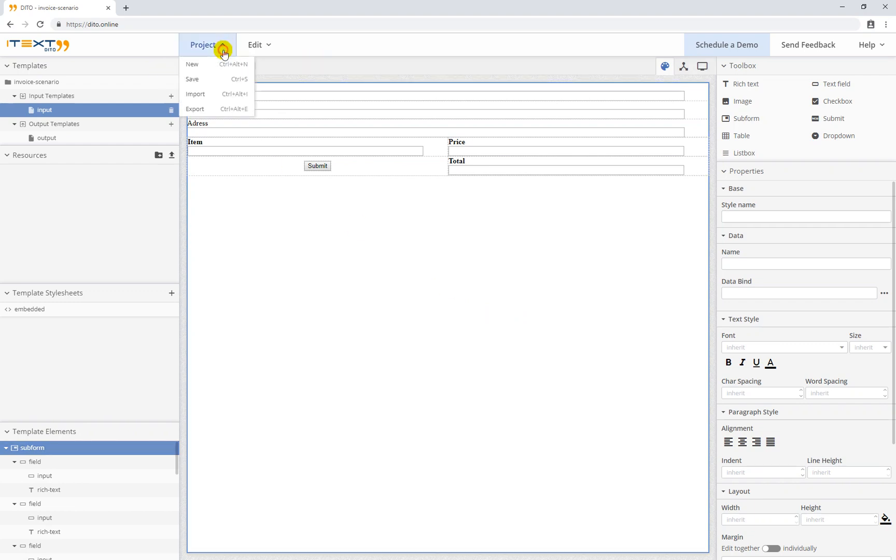
left_click(206, 109)
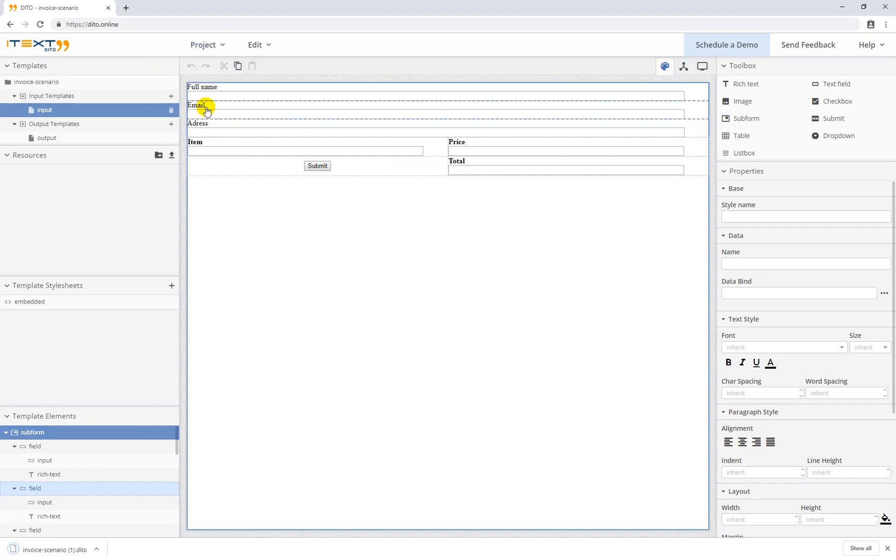
left_click(843, 7)
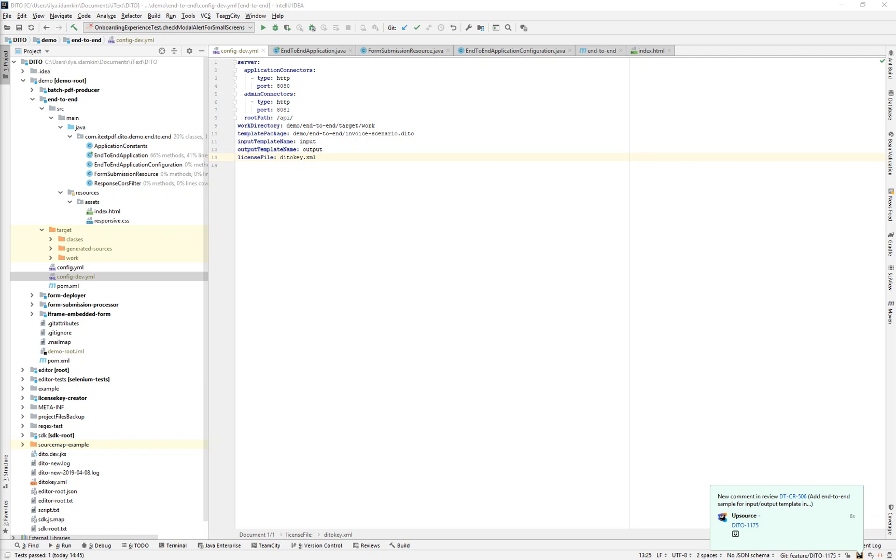
Drag the exported .dito file into the end-to-end module and add it to Git
left_click_drag(2, 270, 52, 100)
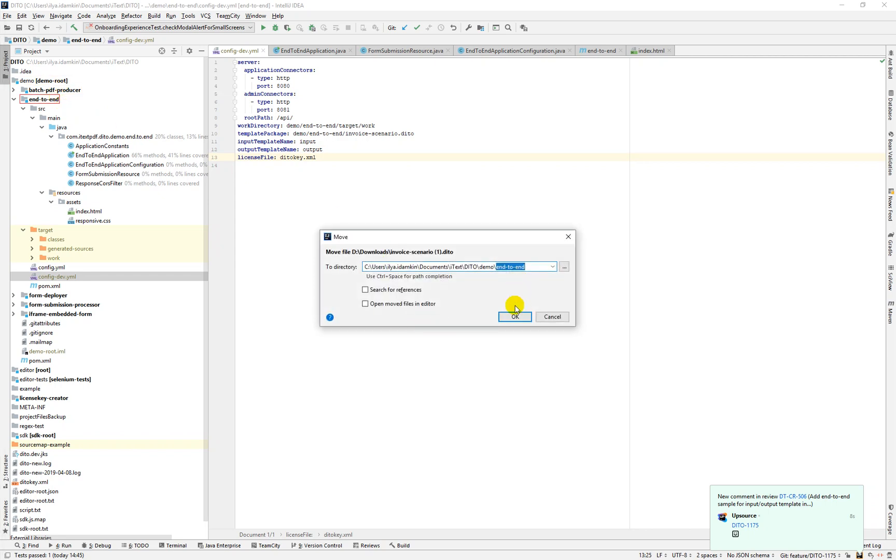
left_click(513, 316)
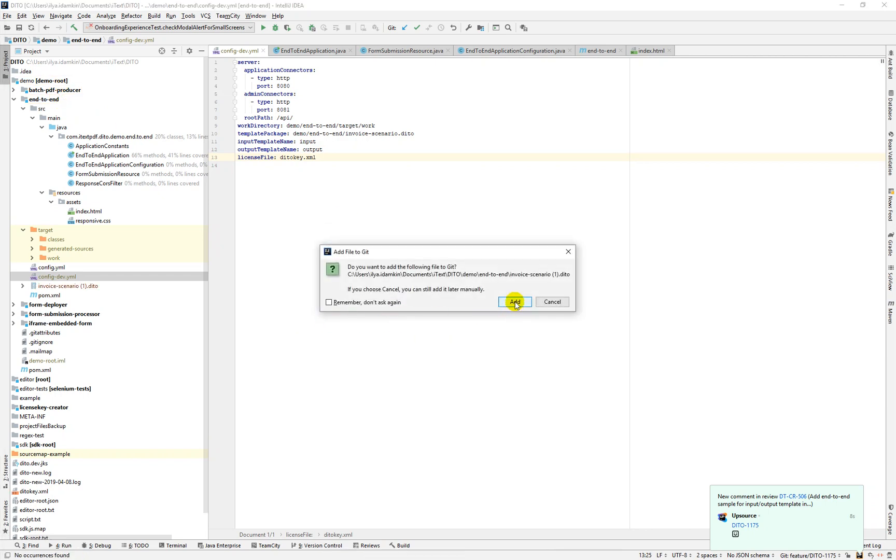
left_click(515, 303)
Rename the file to invoice-scenario.dito, removing ' (1)', and open the module's pom.xml
left_click(96, 290)
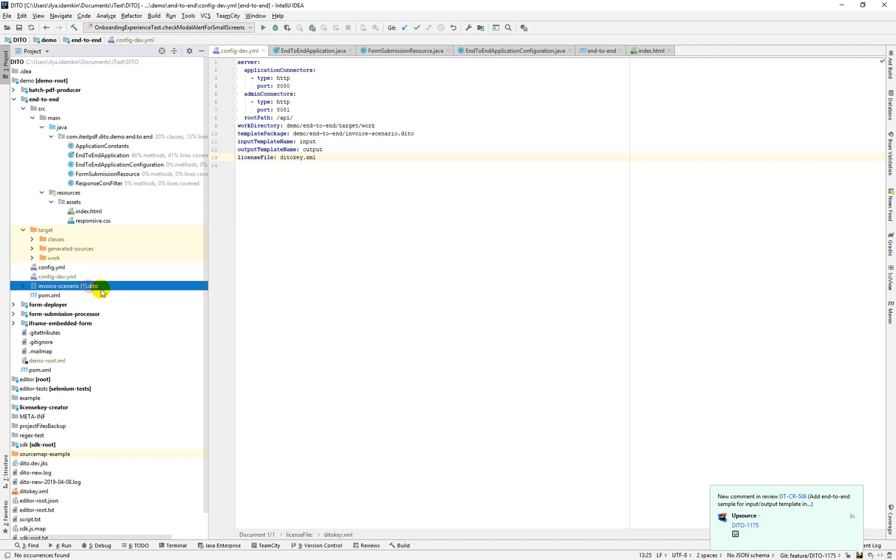
key("shift+F6")
key("Right")
key("BackSpace")
key("BackSpace")
key("BackSpace")
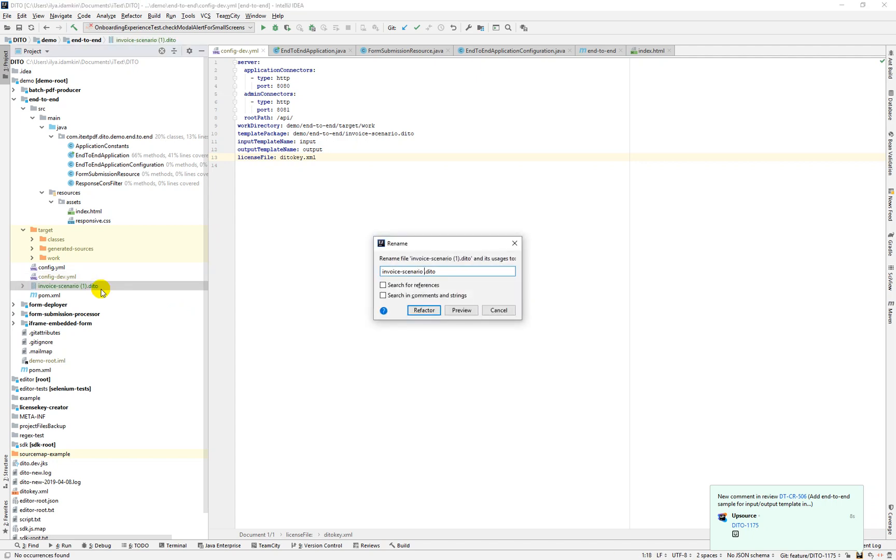
key("Return")
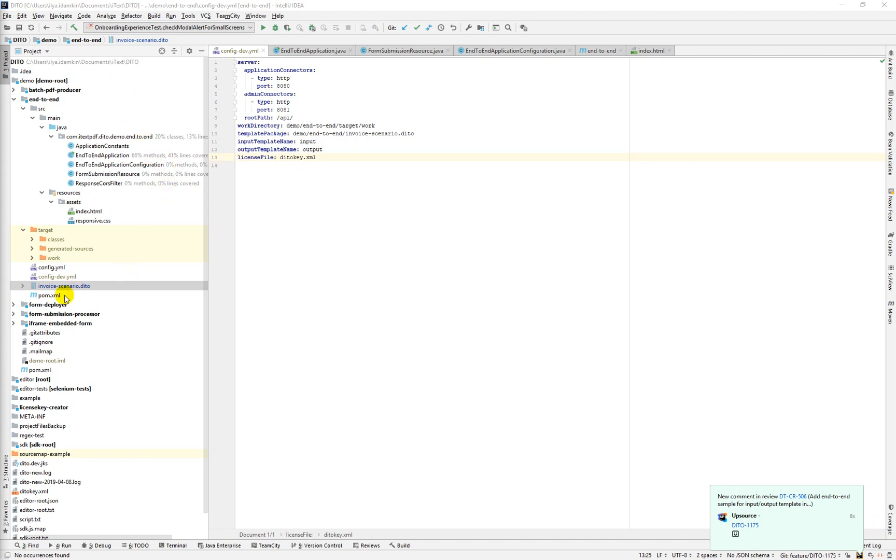
double_click(56, 296)
scroll(530, 410, "up", 4)
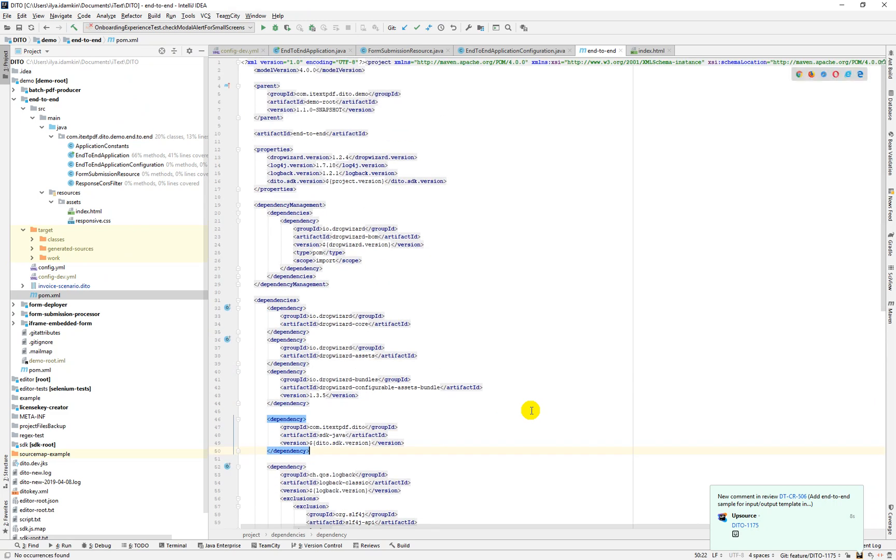
Check the dropwizard-core and sdk-java dependencies in pom.xml, then open config.yml
scroll(531, 411, "down", 3)
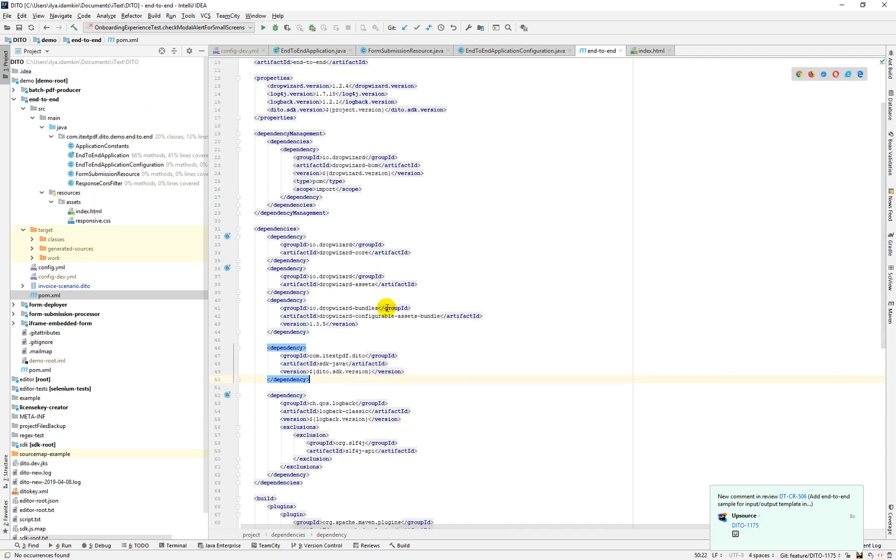
left_click(330, 236)
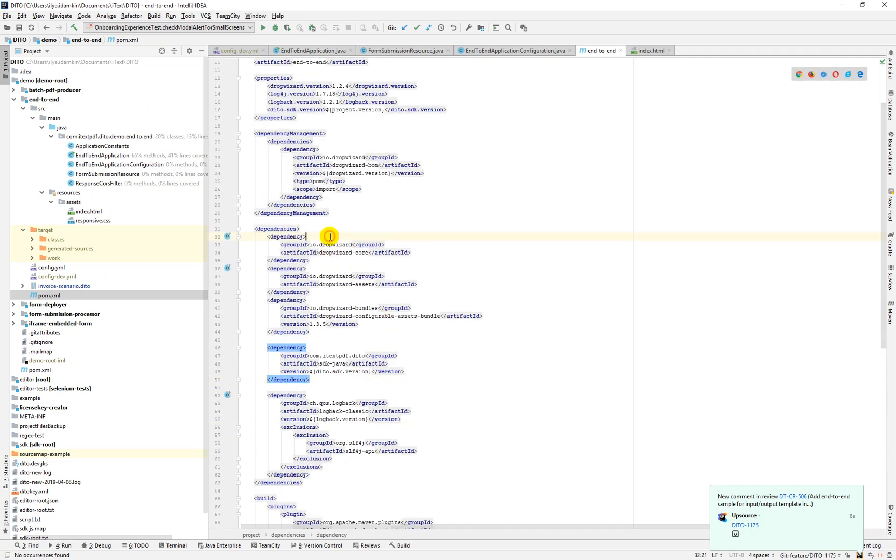
left_click(345, 157)
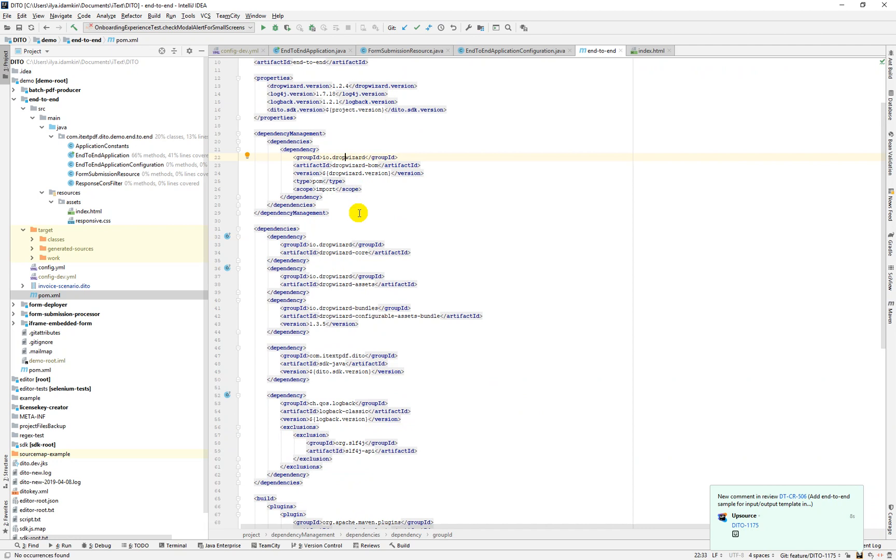
scroll(359, 288, "down", 1)
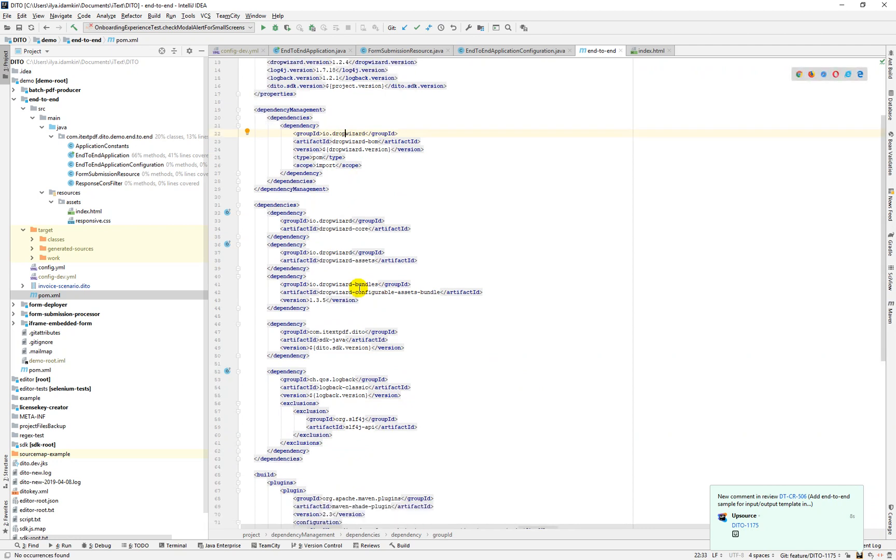
left_click(332, 340)
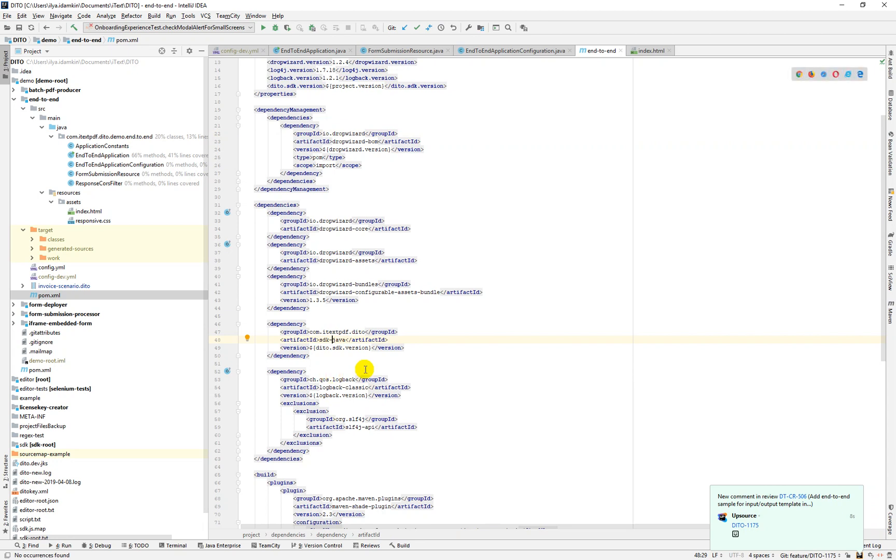
left_click(100, 288)
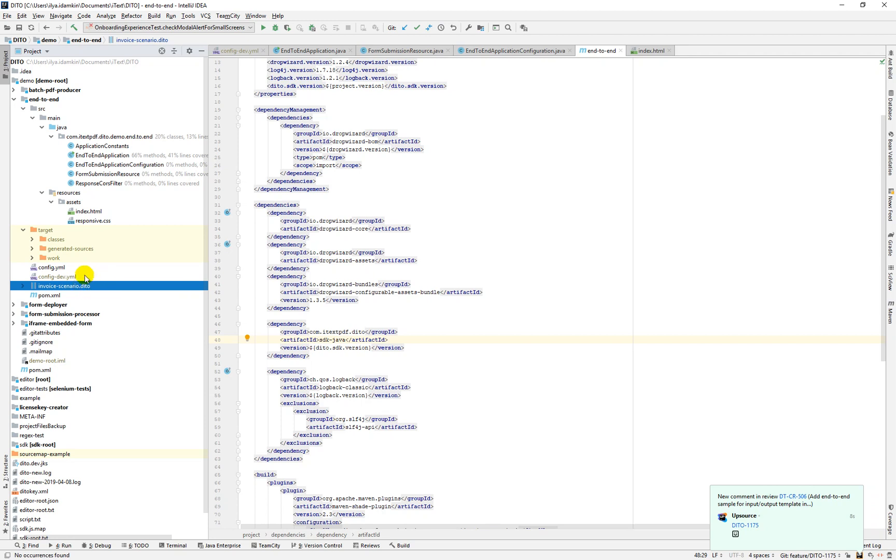
double_click(61, 267)
Open config-dev.yml and review the server settings block and the workDirectory path
double_click(57, 276)
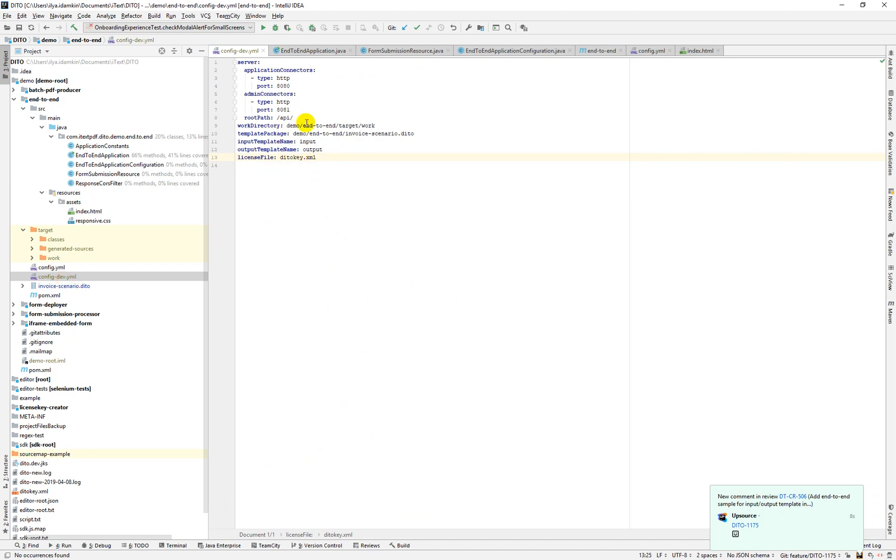
left_click_drag(294, 118, 238, 62)
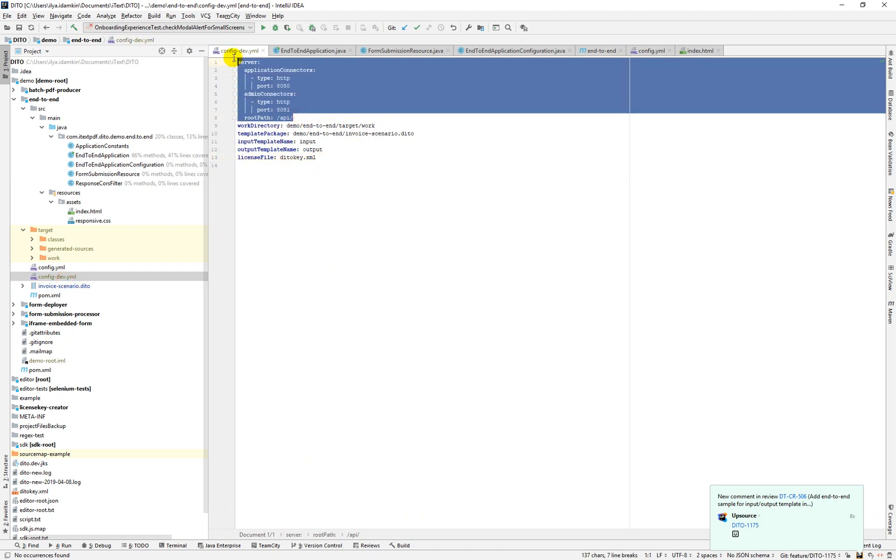
left_click(306, 114)
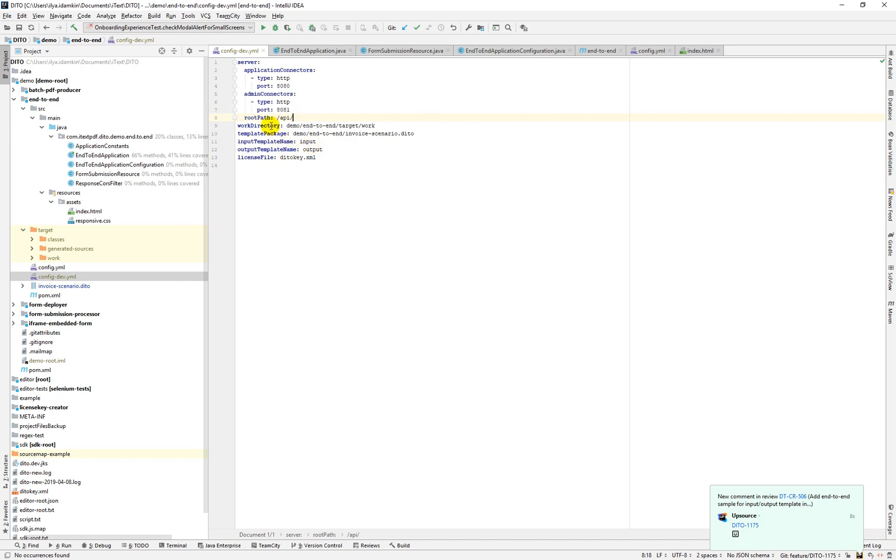
left_click(270, 125)
left_click_drag(286, 126, 380, 124)
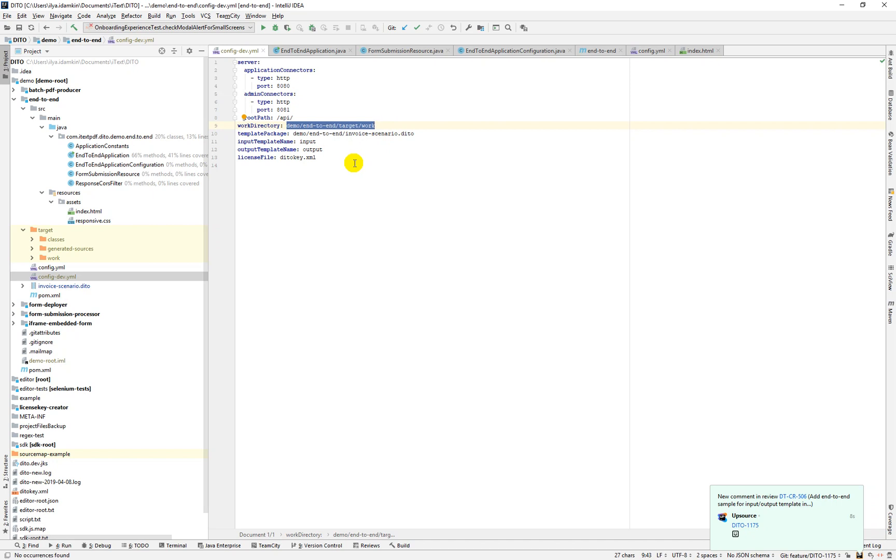
left_click(372, 167)
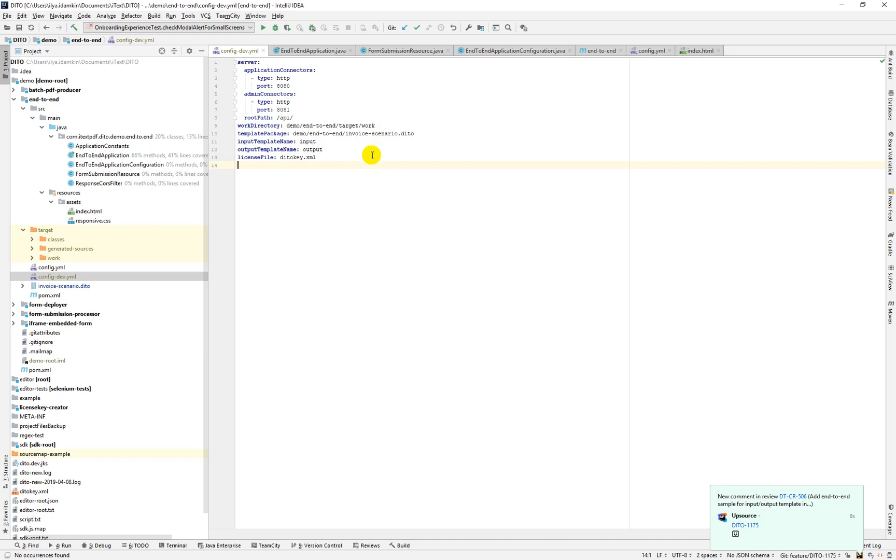
Review templatePackage, inputTemplateName input, outputTemplateName output and licenseFile ditokey.xml
left_click(293, 134)
left_click_drag(293, 134, 399, 130)
left_click(430, 134)
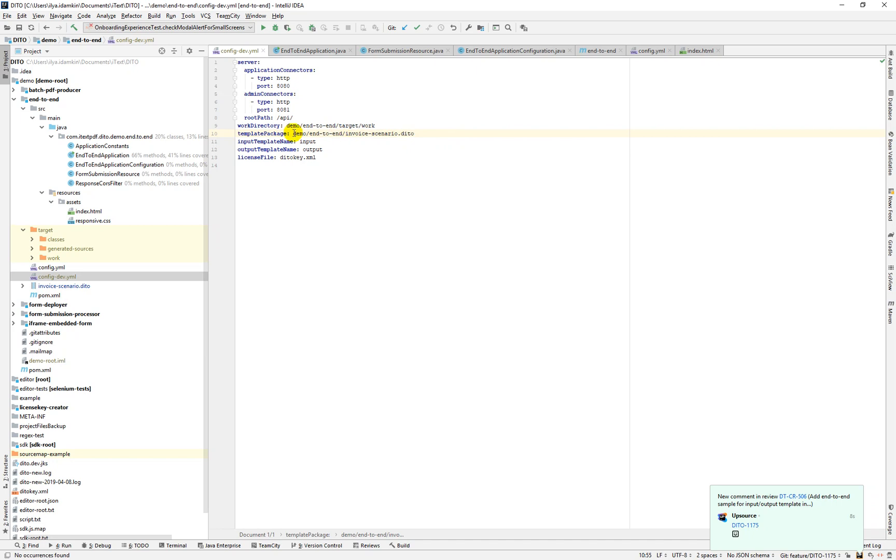
left_click(310, 141)
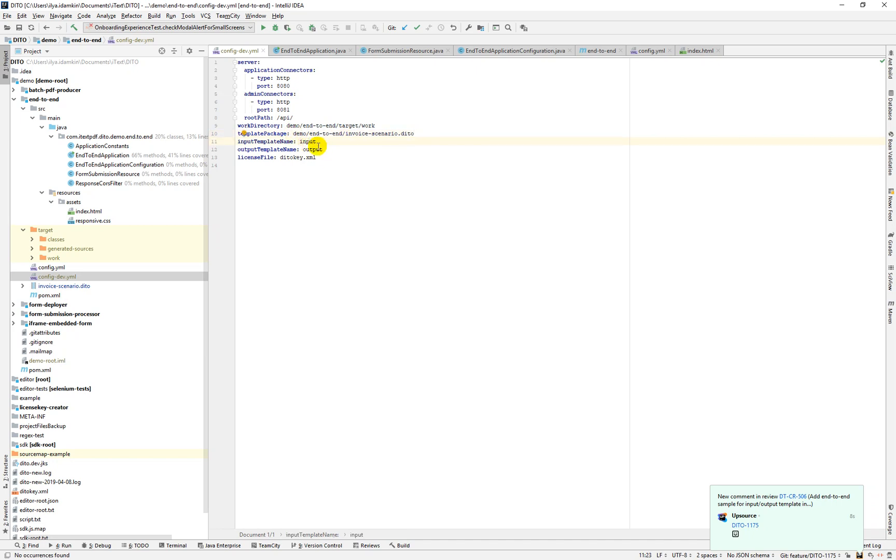
left_click(312, 149)
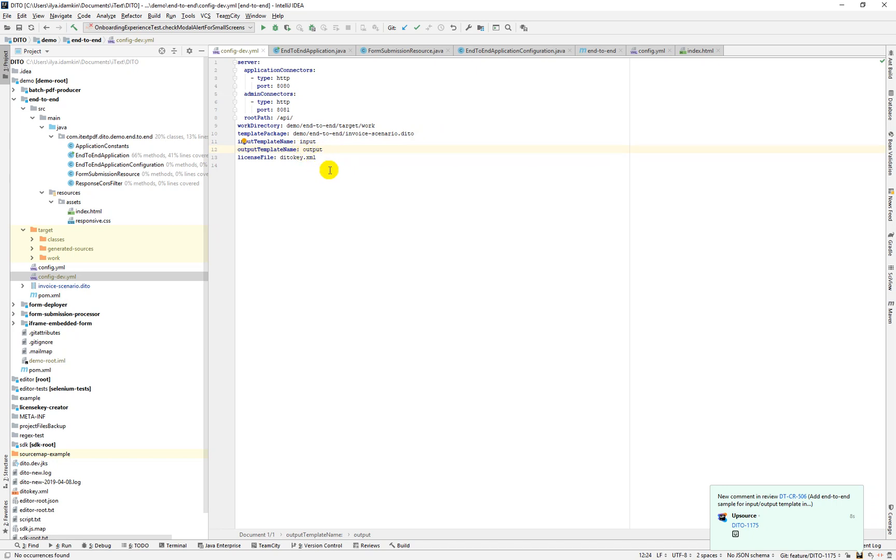
left_click(293, 157)
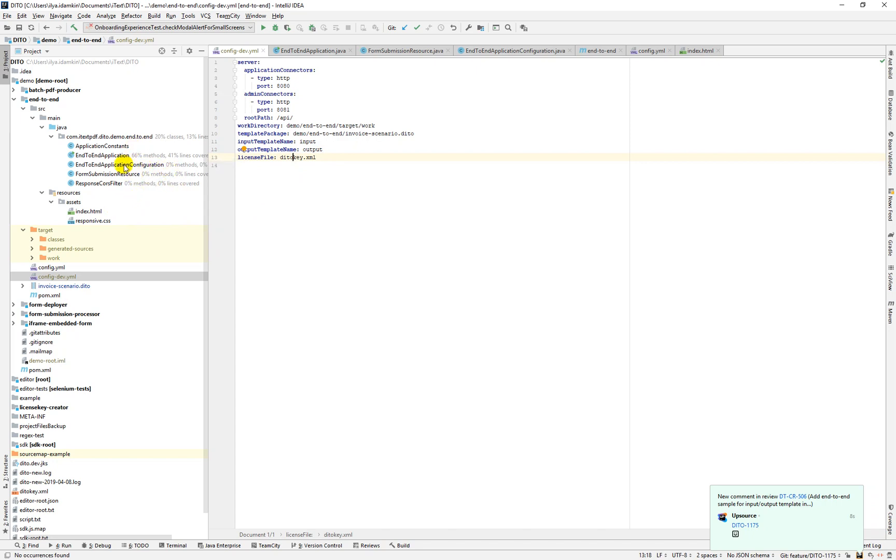
Open EndToEndApplication.java and review the loadLicenseFile call and InputTemplateDeployer line in run()
double_click(109, 156)
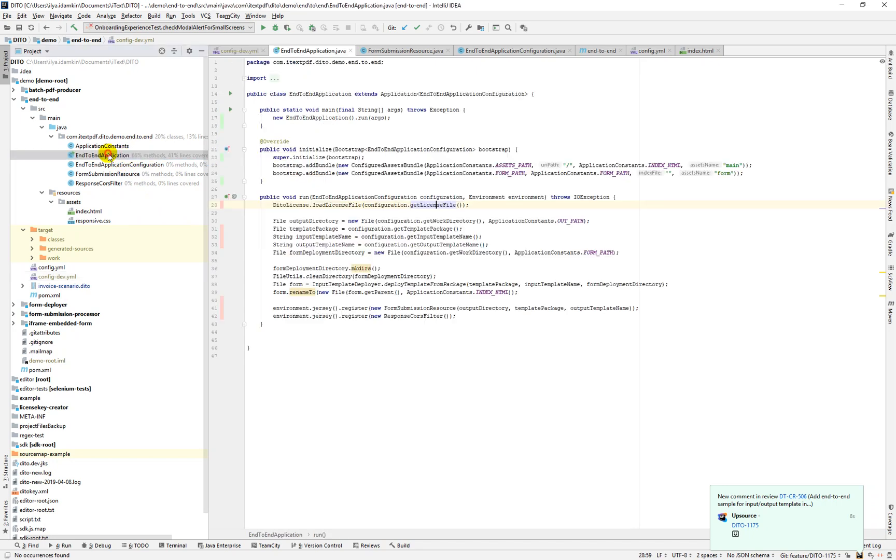
left_click(332, 205)
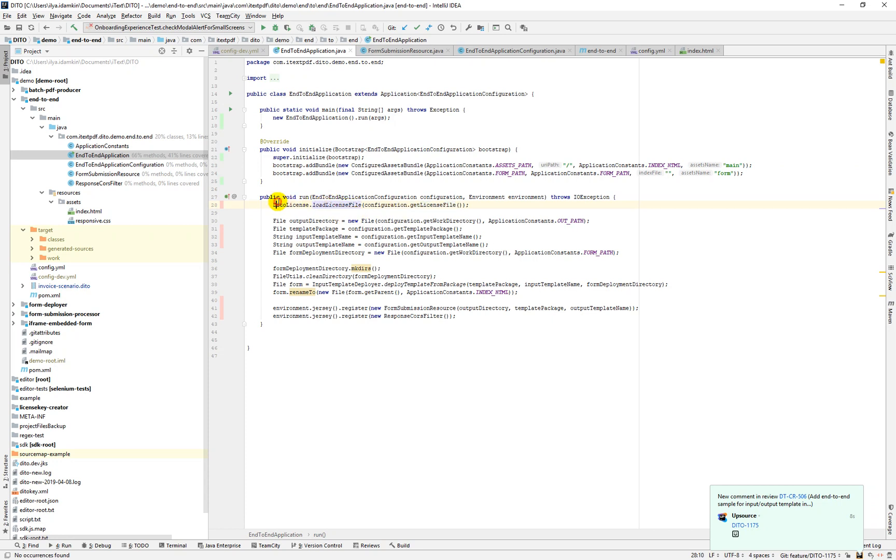
left_click(345, 206)
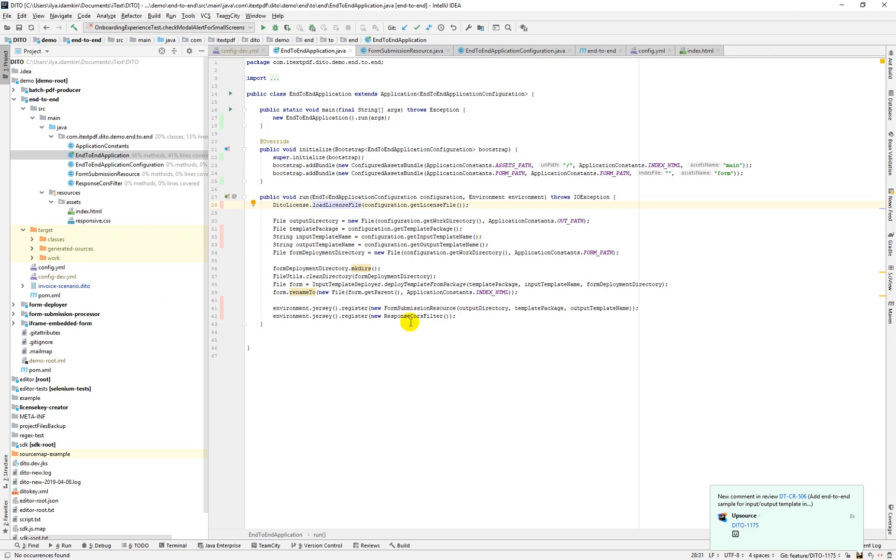
left_click(365, 284)
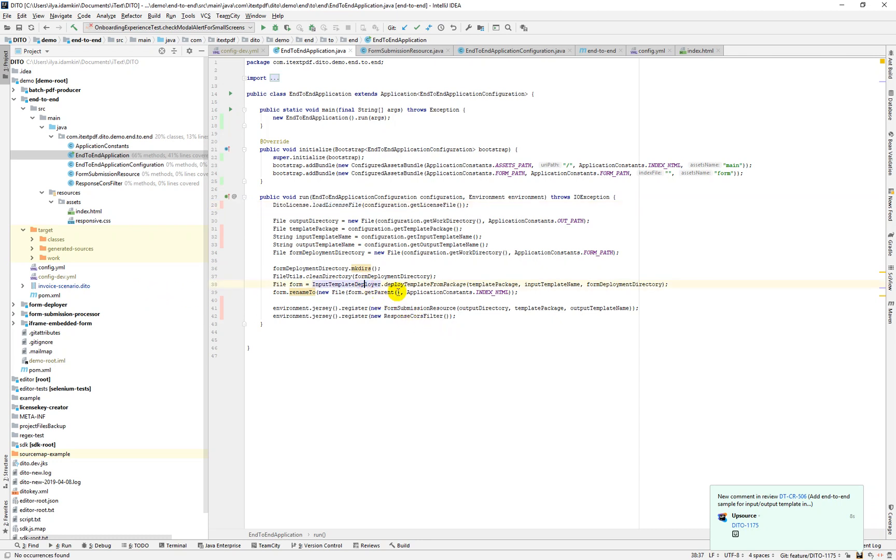
left_click(401, 286)
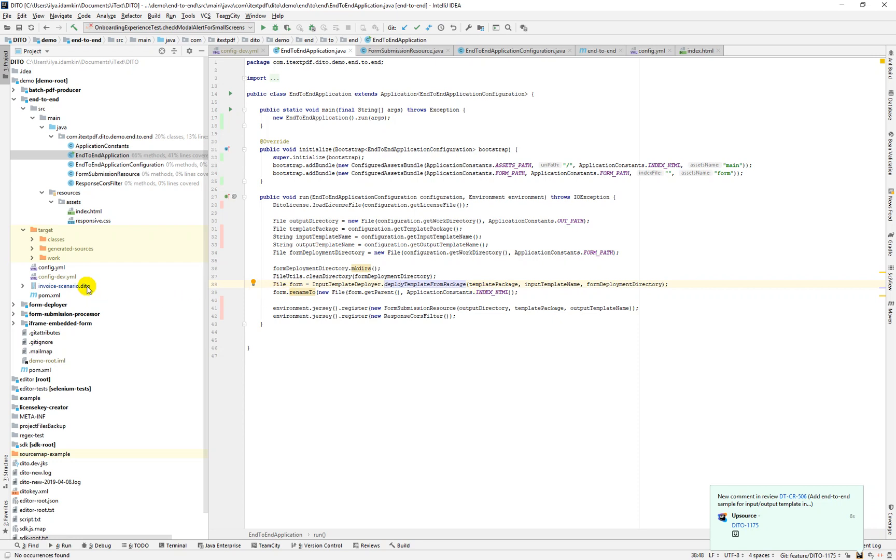
left_click(495, 285)
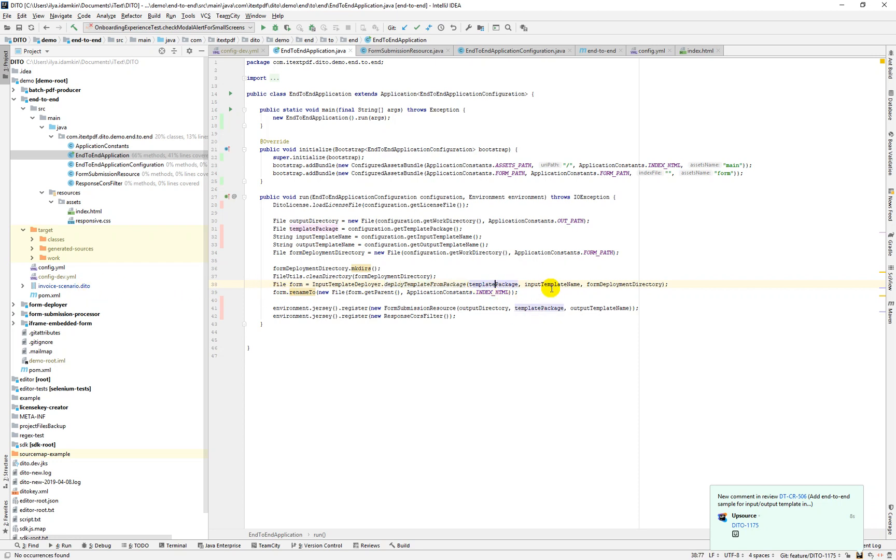
left_click(548, 284)
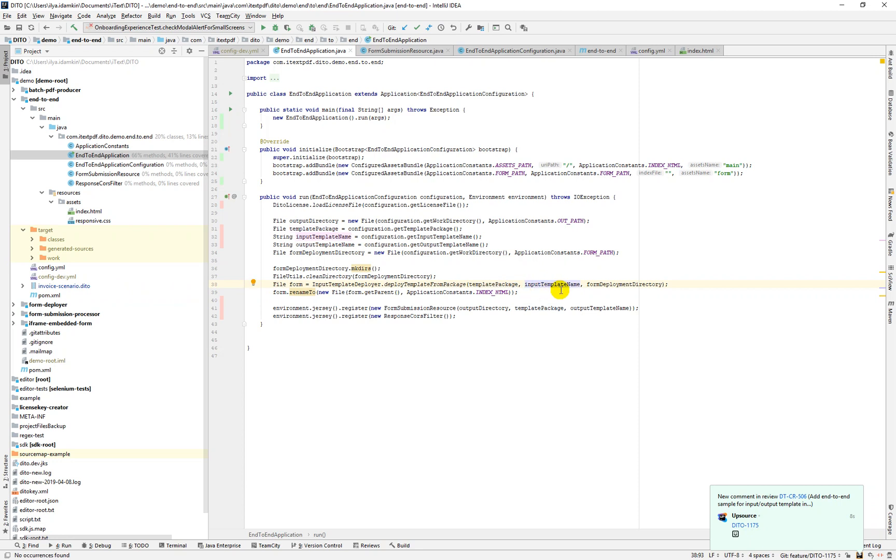
left_click(600, 285)
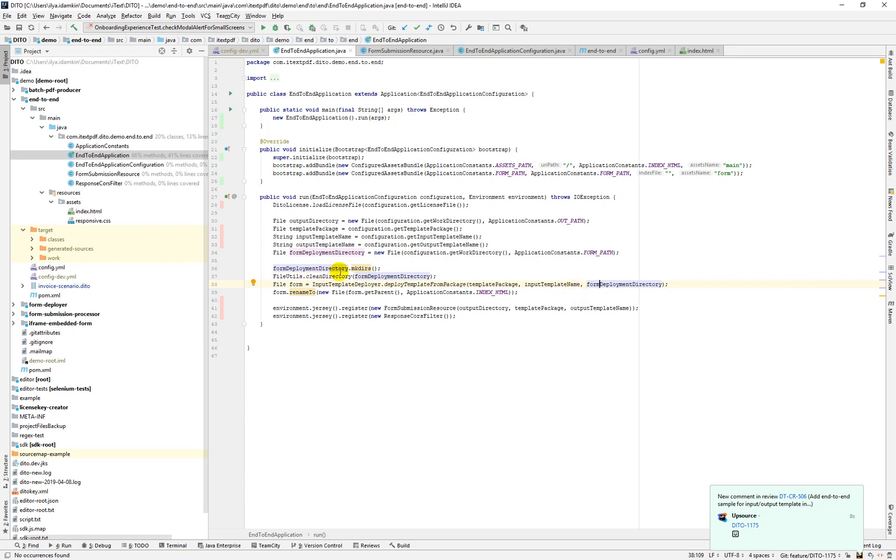
left_click(361, 268)
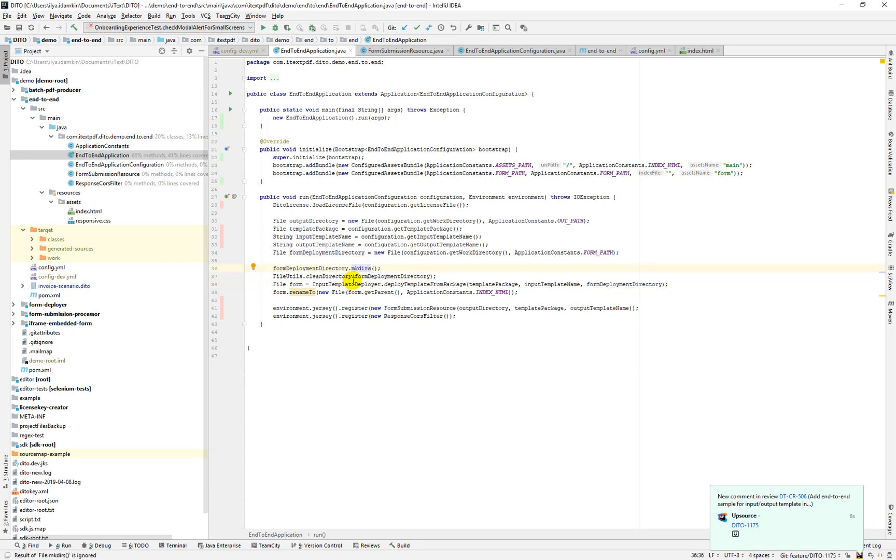
left_click(338, 277)
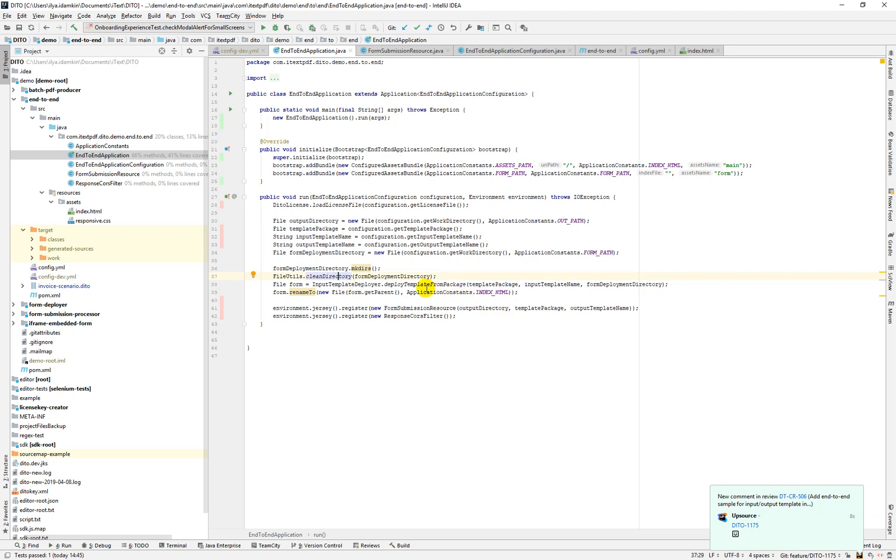
left_click(420, 284)
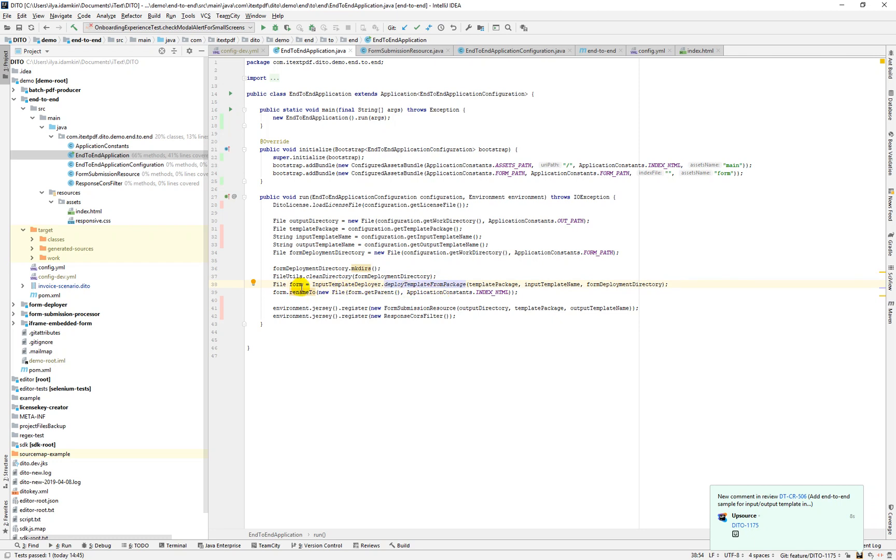
mouse_move(298, 300)
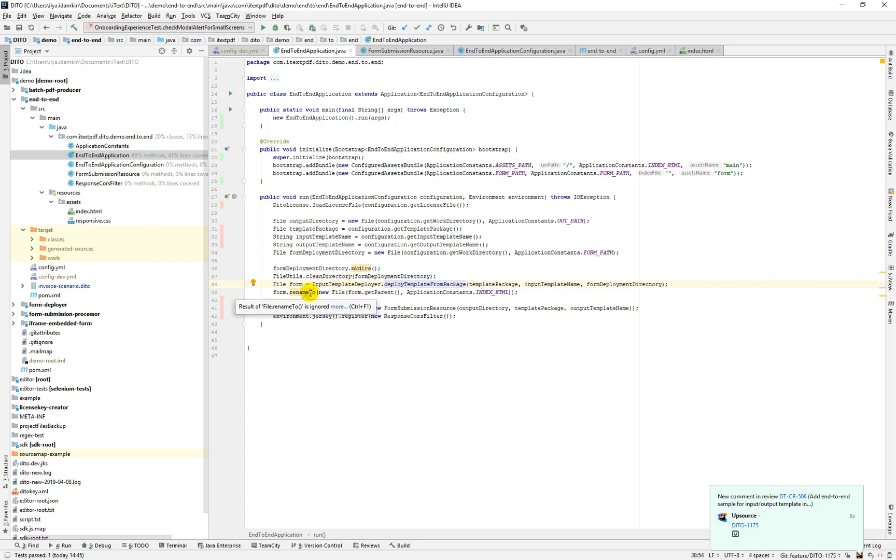
left_click(310, 292)
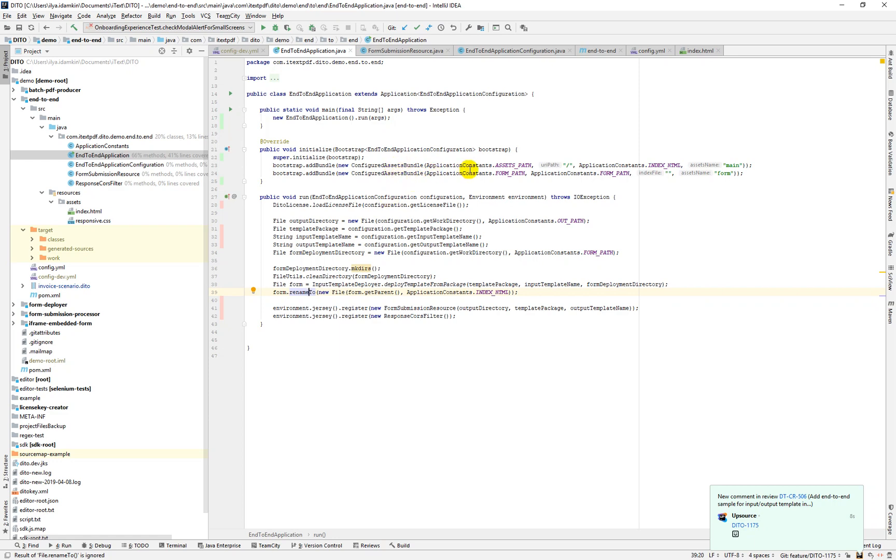
Open resources/assets index.html and inspect the iframe loading form/index.html on line 78
double_click(101, 211)
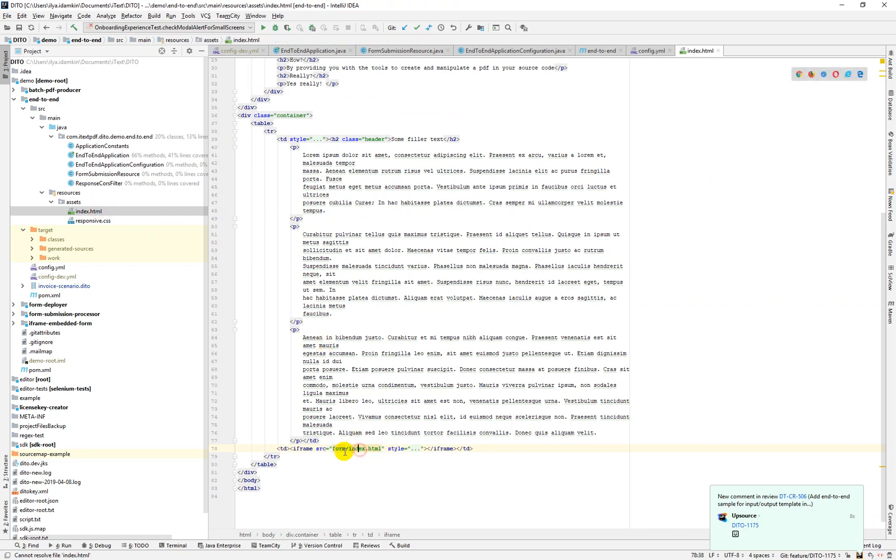
left_click(290, 450)
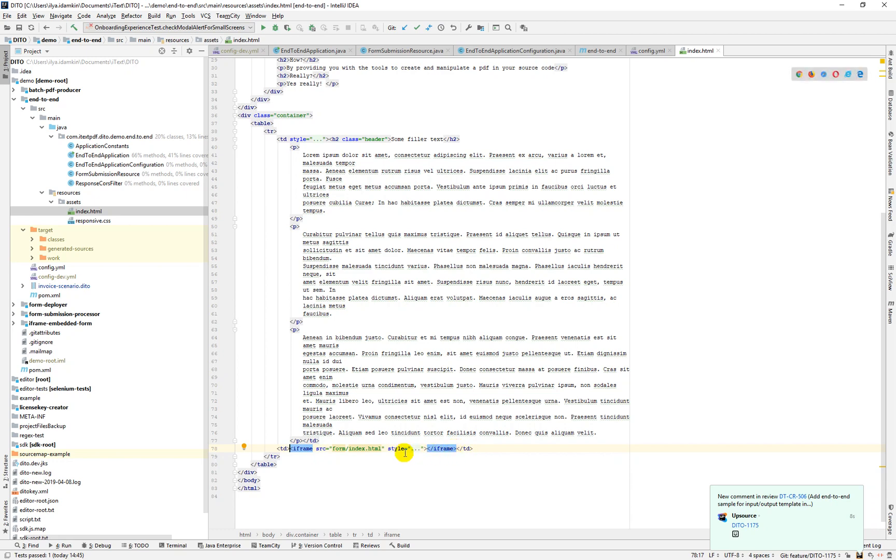
mouse_move(338, 450)
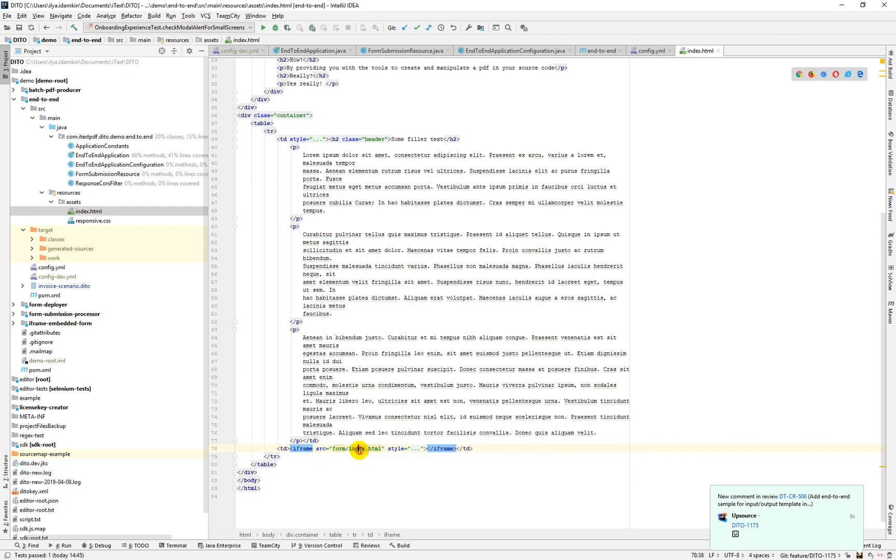
left_click(357, 449)
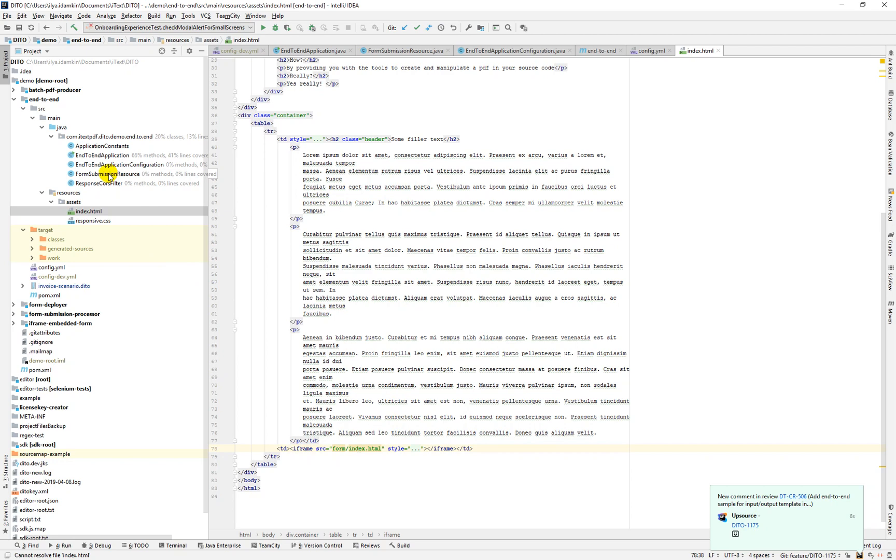
Open FormSubmissionResource and review the POST endpoint, its consumed content type and JSON parsing
double_click(107, 174)
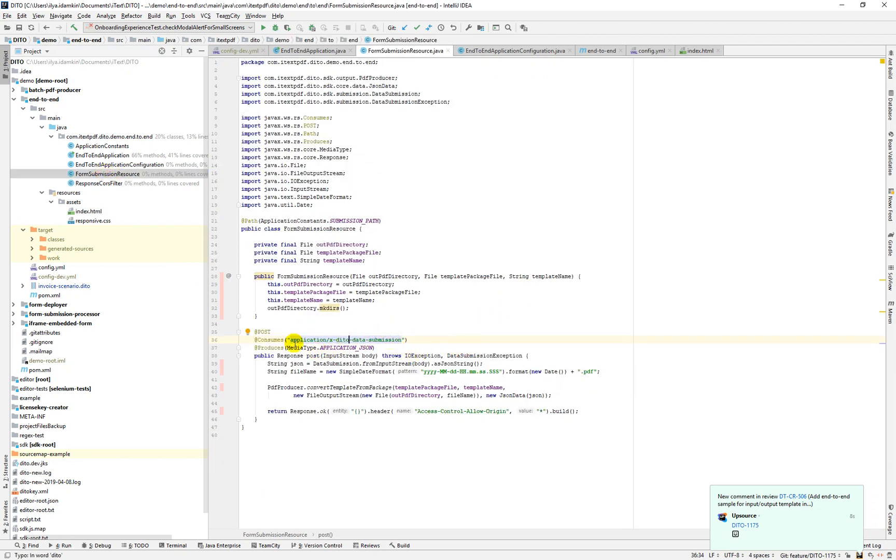
left_click(329, 332)
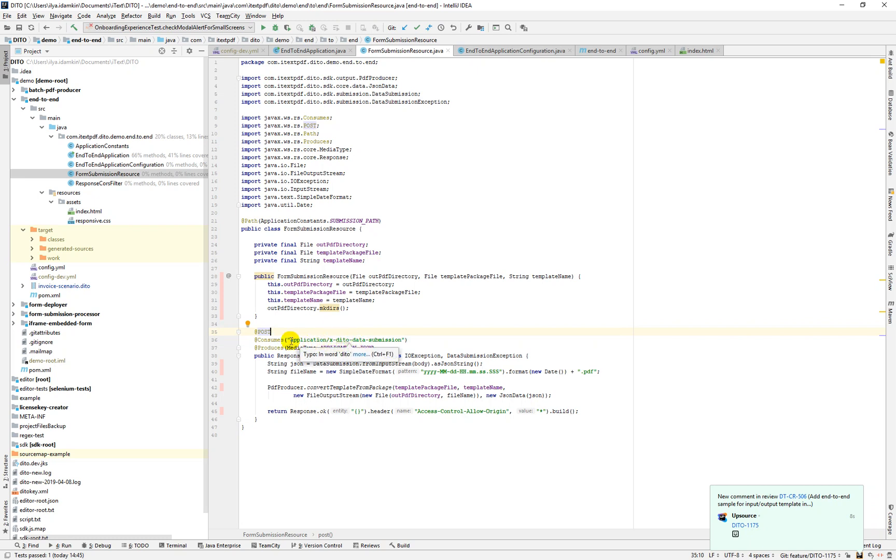
left_click(418, 340)
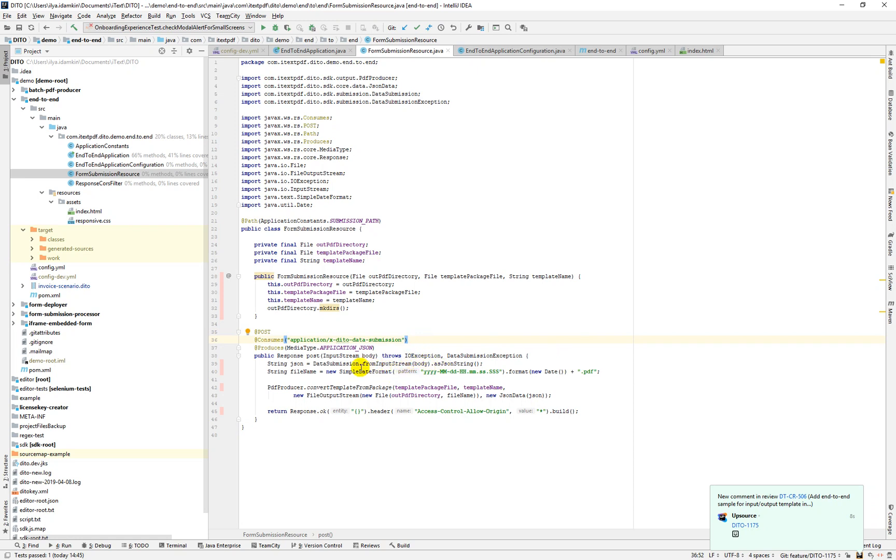
left_click(340, 364)
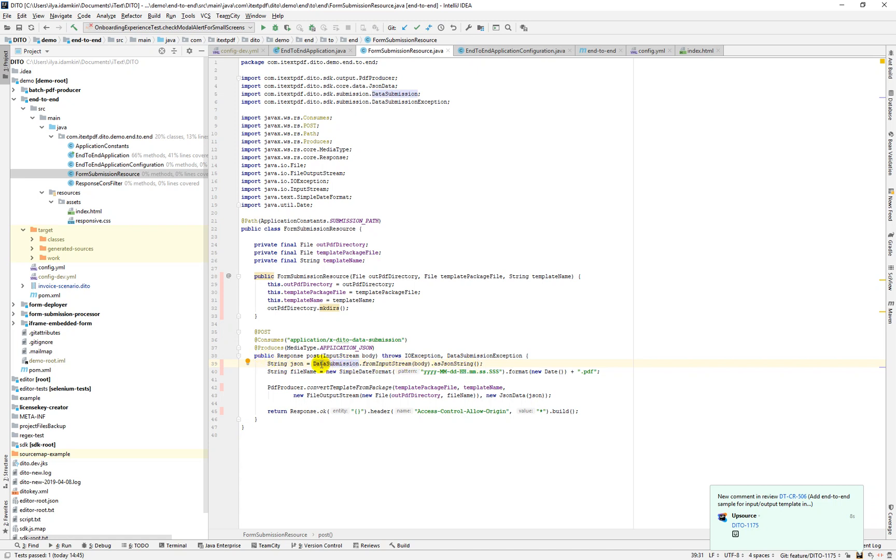
left_click(292, 363)
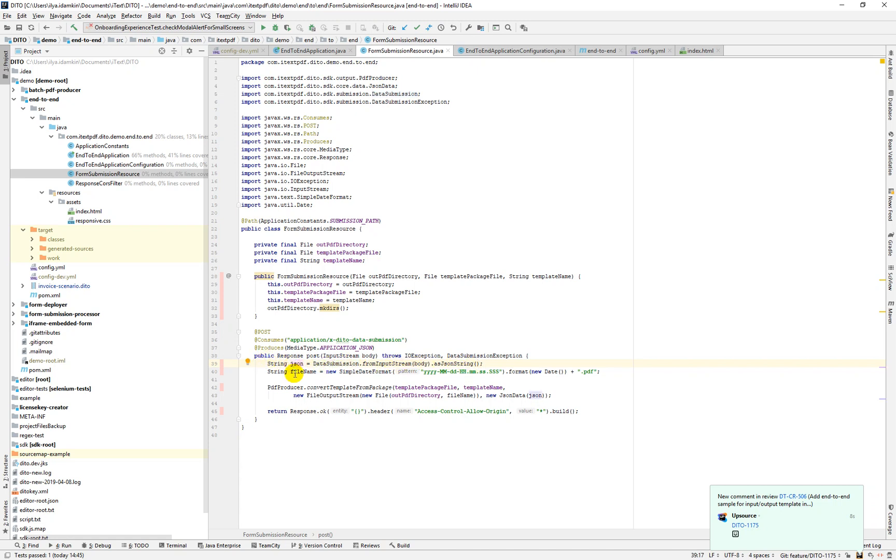
Review the timestamped output name and the PDF conversion using templatePackageFile, templateName and json
left_click(351, 371)
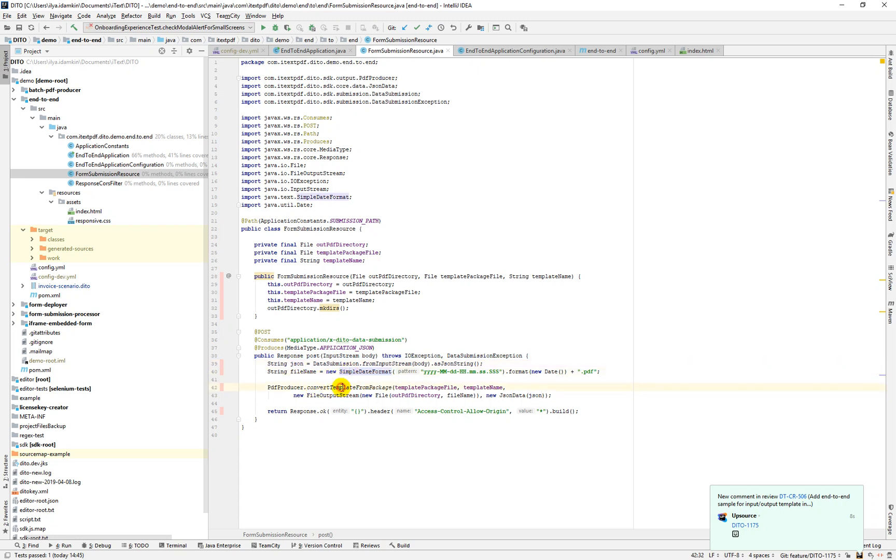
left_click(342, 387)
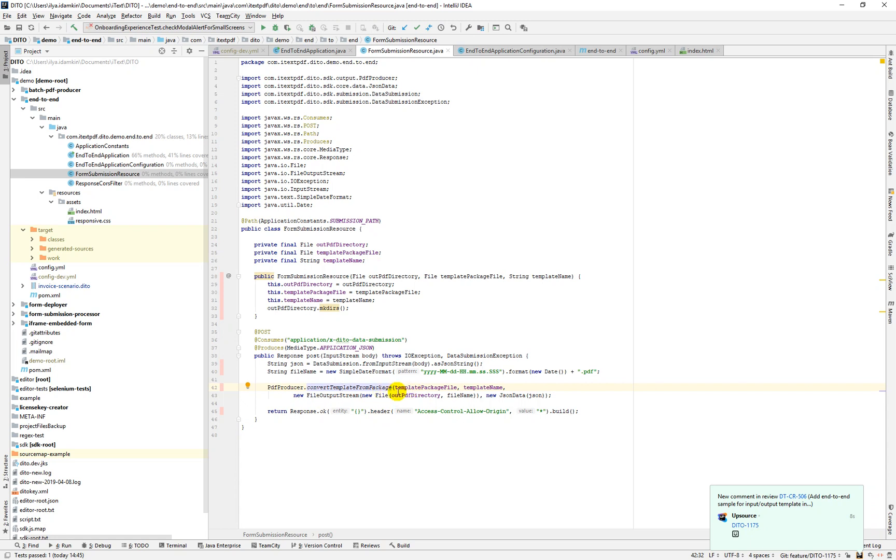
left_click(421, 389)
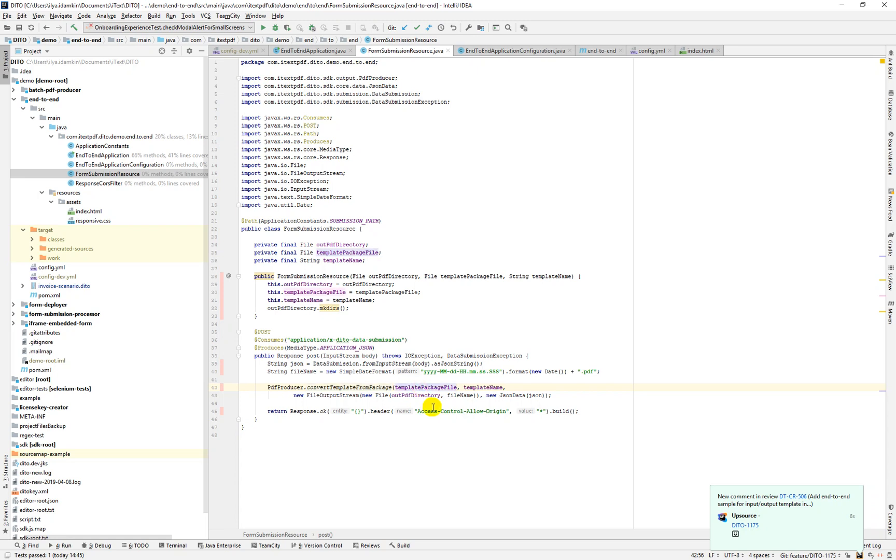
left_click(438, 389)
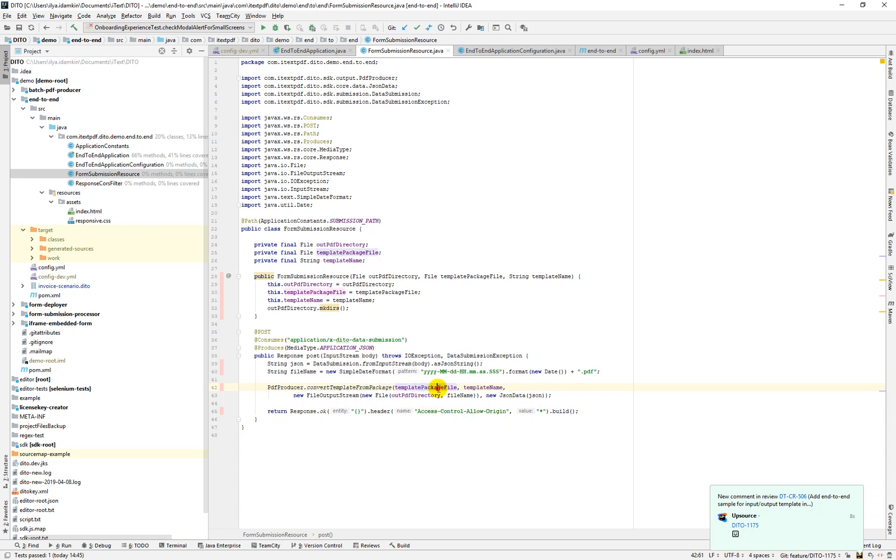
left_click(482, 388)
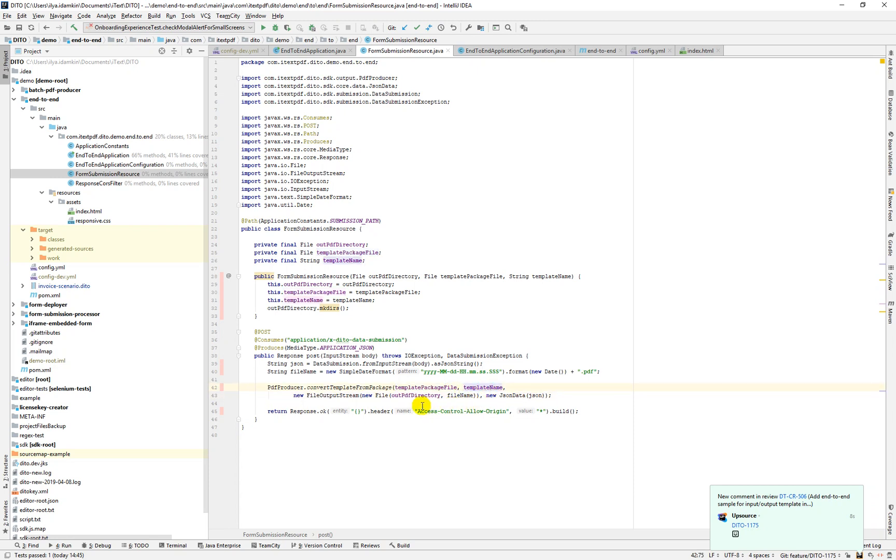
left_click(348, 396)
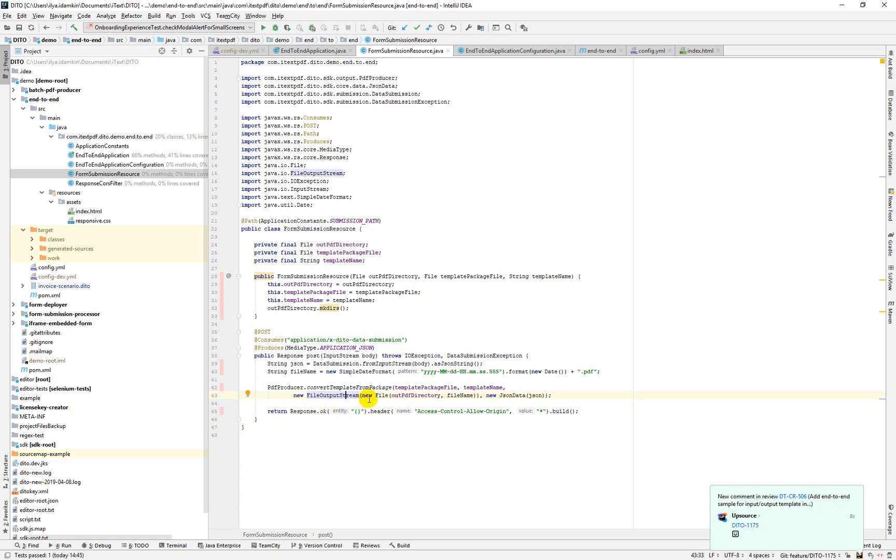
left_click(535, 397)
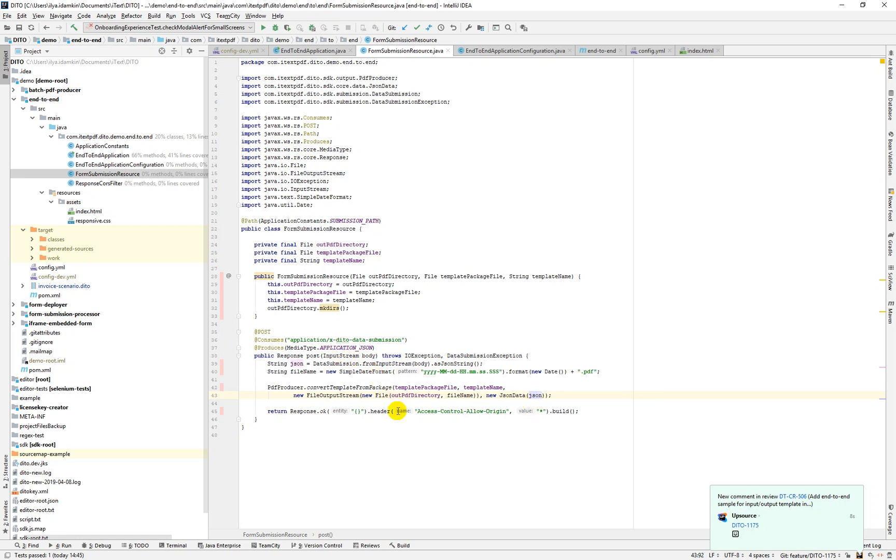
left_click(290, 420)
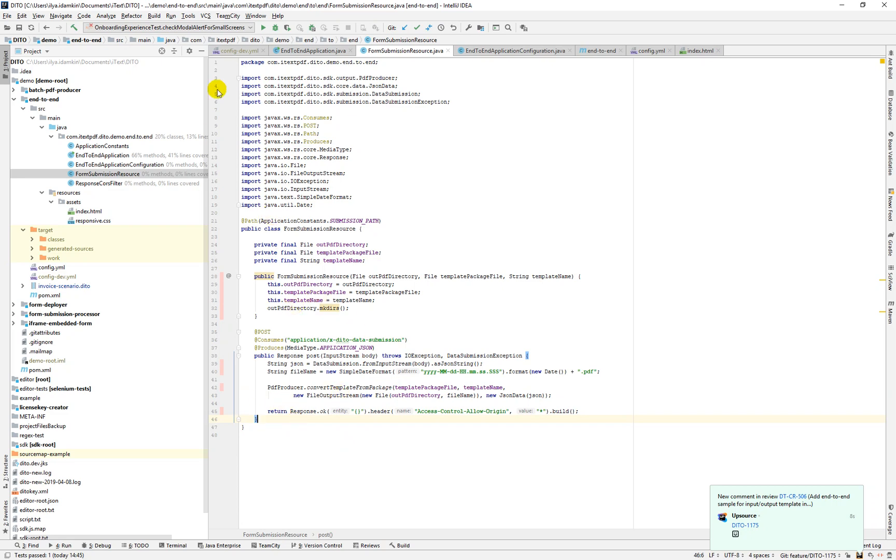
Run the EndToEndApplication configuration and dismiss the Upsource notification
left_click(248, 27)
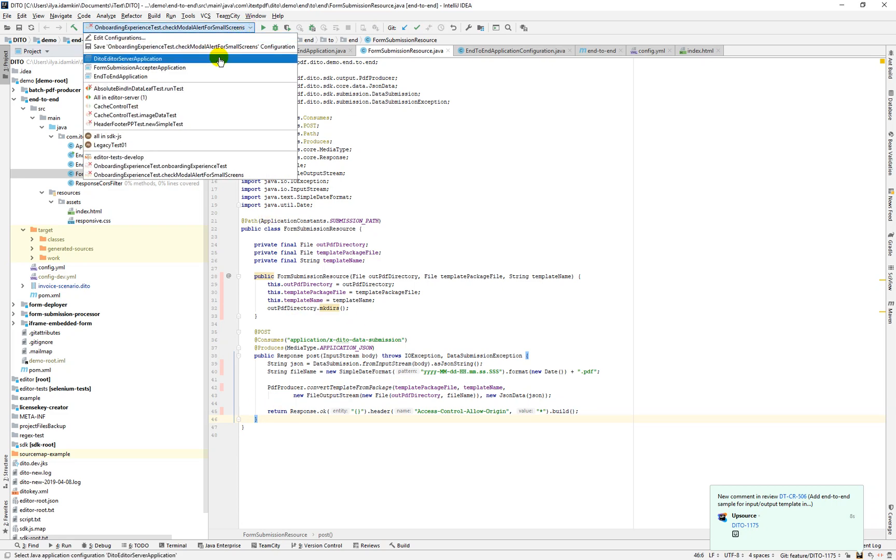
left_click(202, 77)
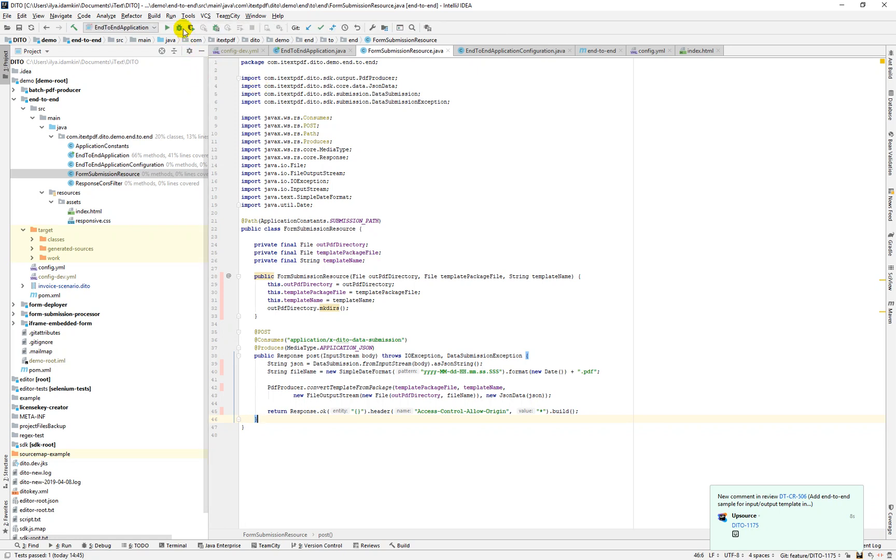
left_click(169, 28)
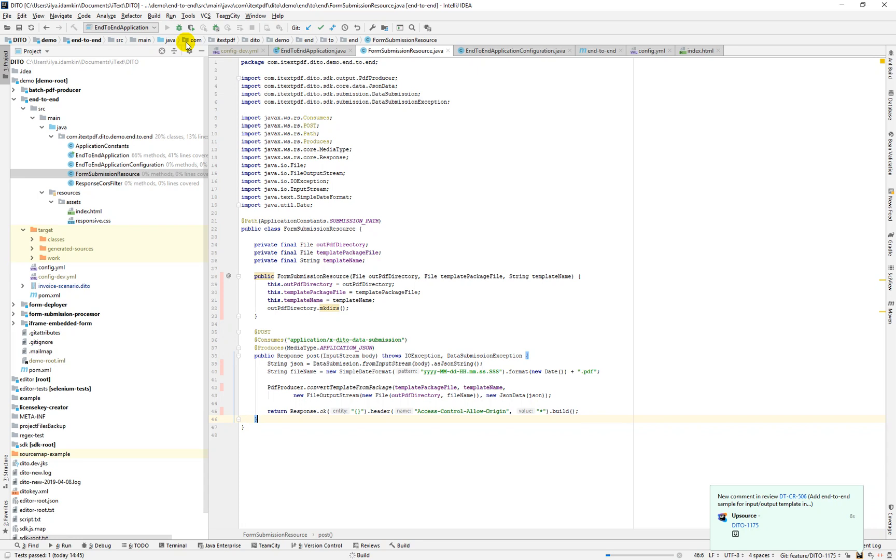
left_click(856, 492)
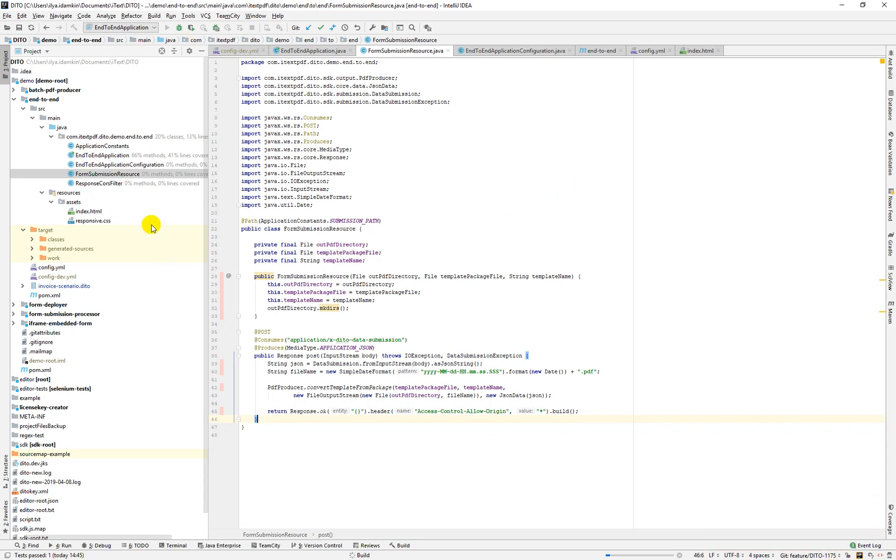
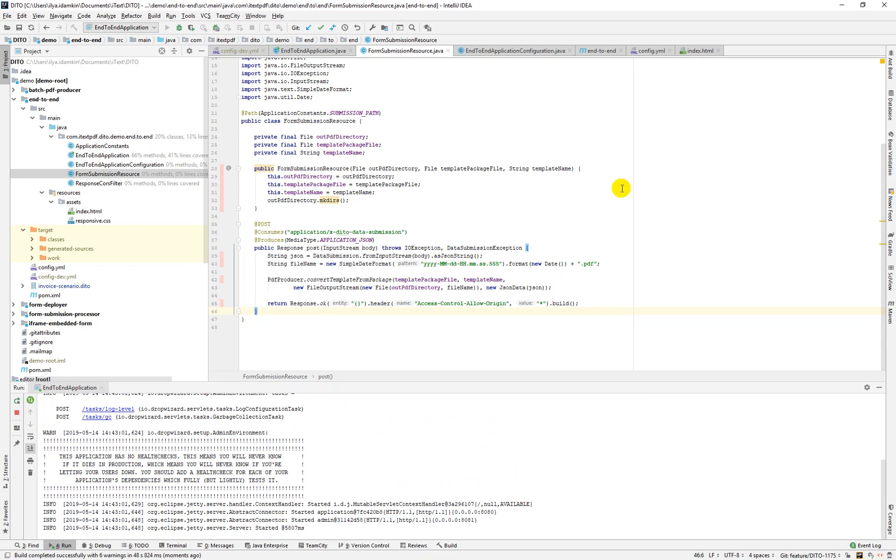
Switch from IntelliJ IDEA to the Chrome window showing the DITO invoice-scenario editor
key("alt+Tab")
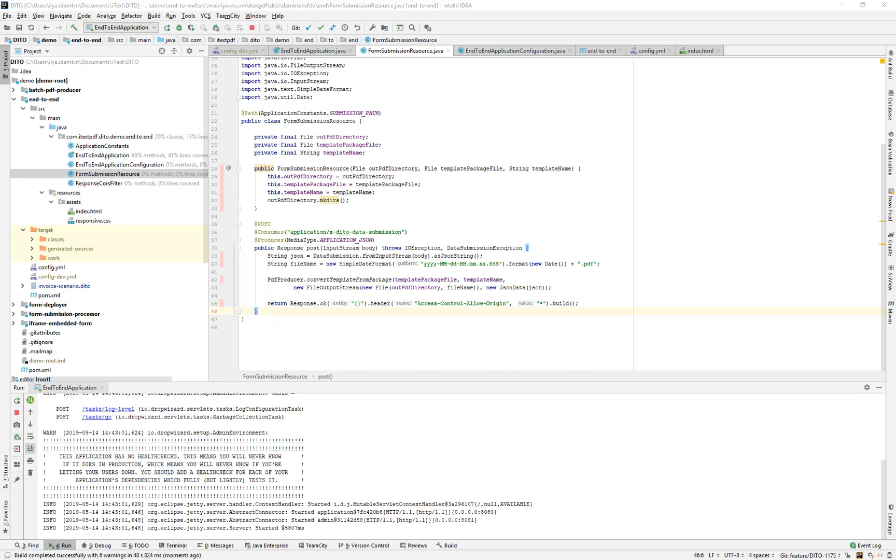
key("alt+Tab")
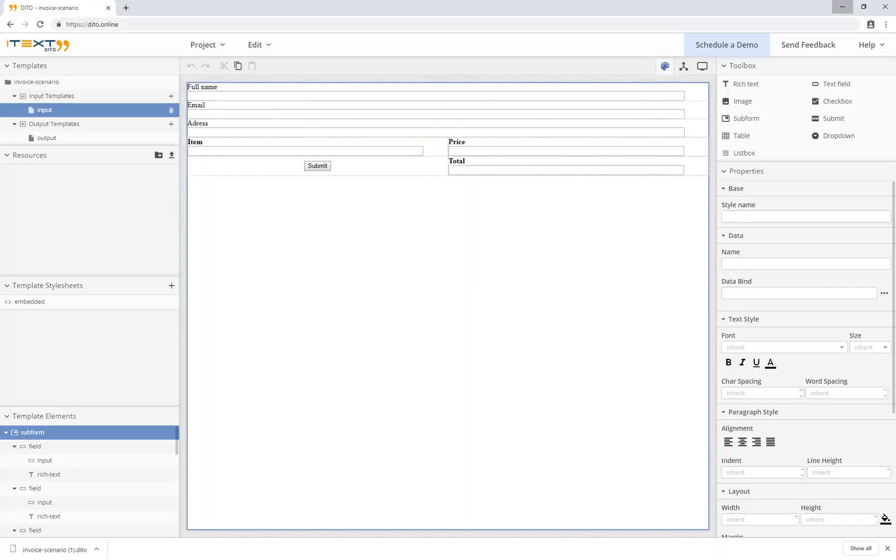
Load localhost:8080 in a new Chrome tab and dismiss the Translate offer
left_click(125, 8)
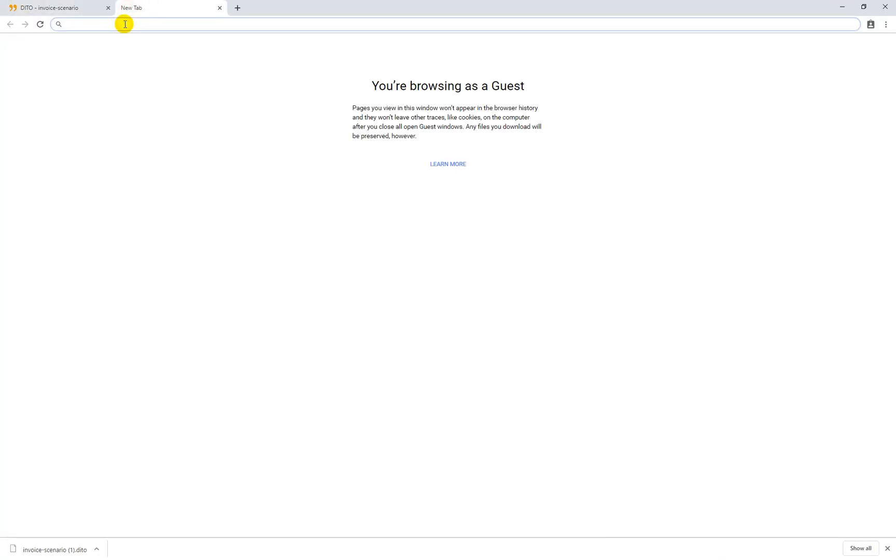
left_click(125, 24)
type("localho")
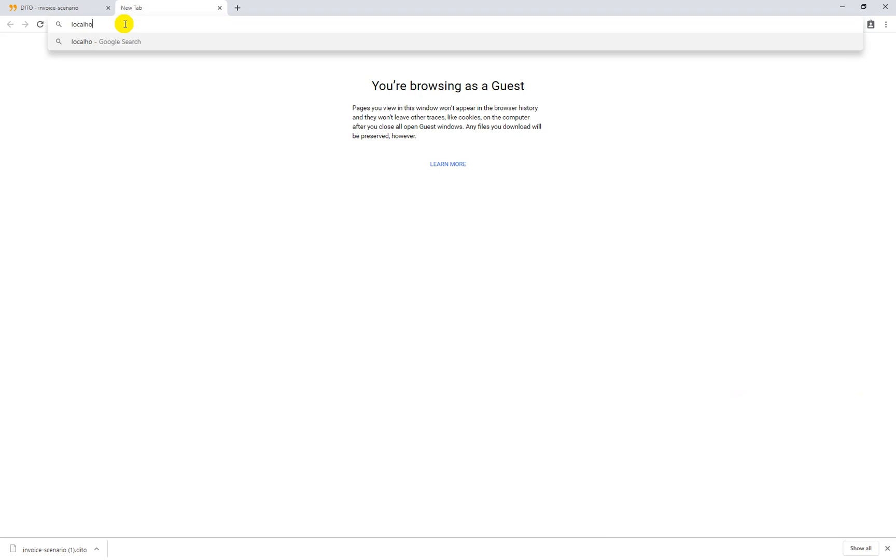
type("st:")
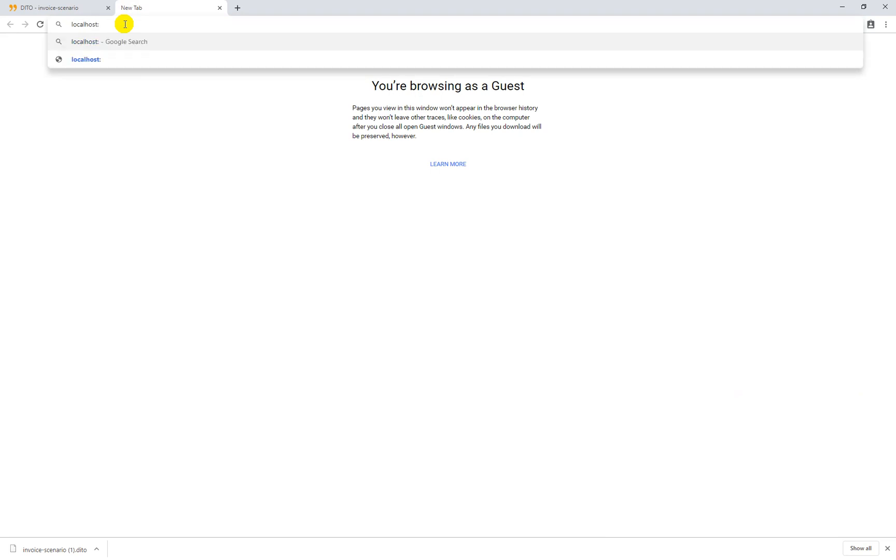
type("8080")
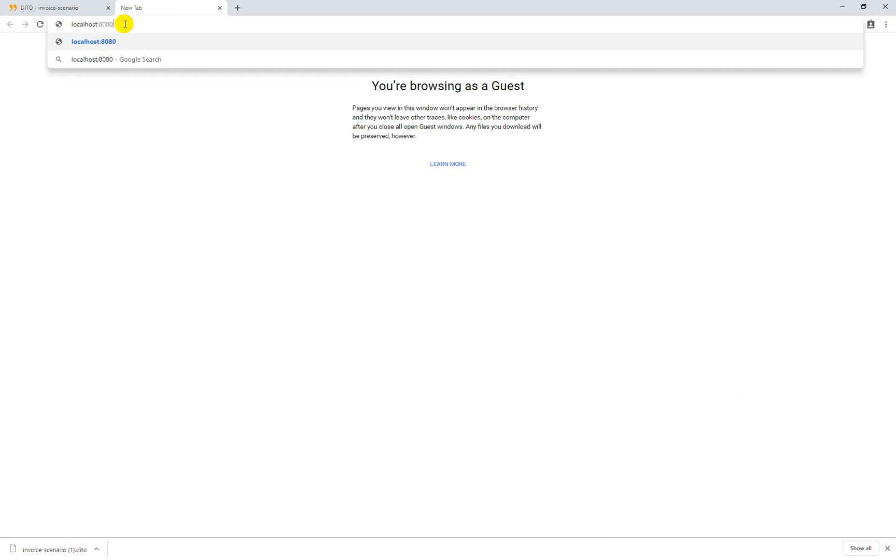
key("Return")
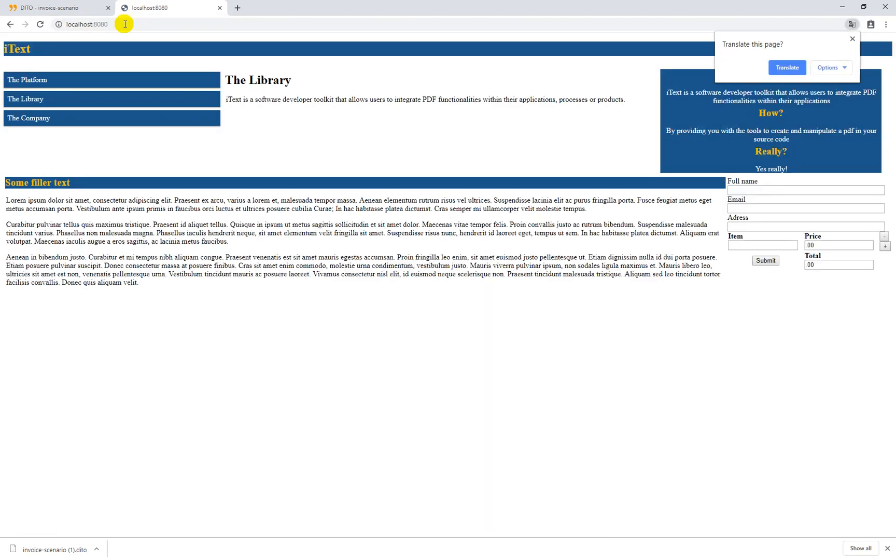
left_click(852, 39)
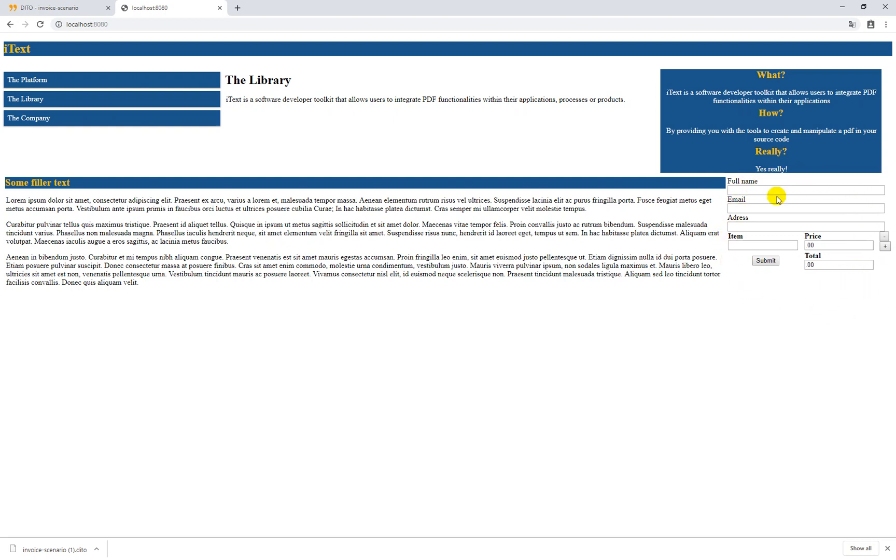
Enter the customer's full name and e-mail address in the form
left_click(746, 190)
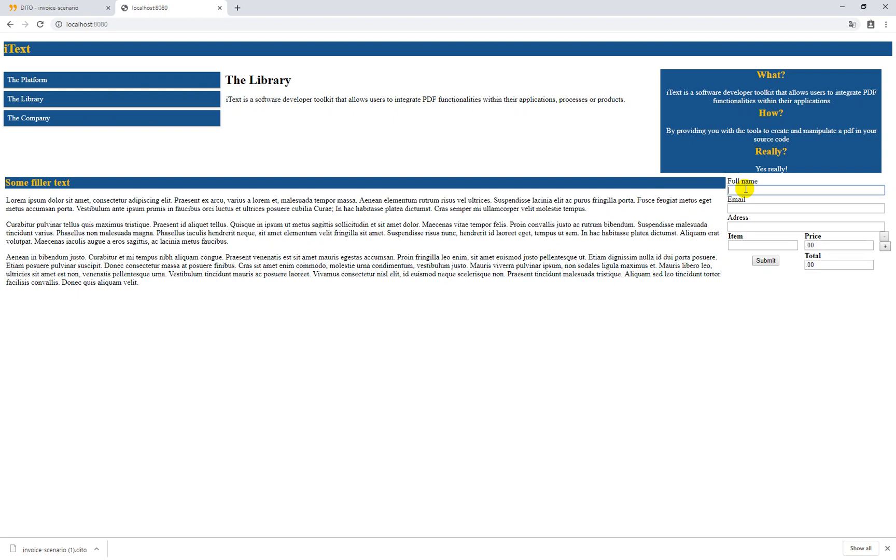
type("Jane Doe")
key("Tab")
type("ja")
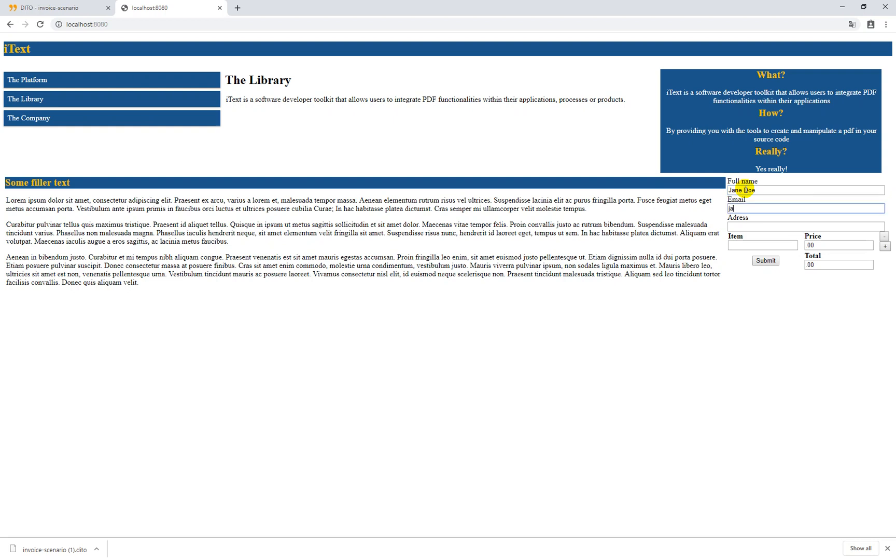
type("ne.doe'gmail")
key("BackSpace")
type("@com")
Fill in the customer's street address, correcting the street name and house number
key("Tab")
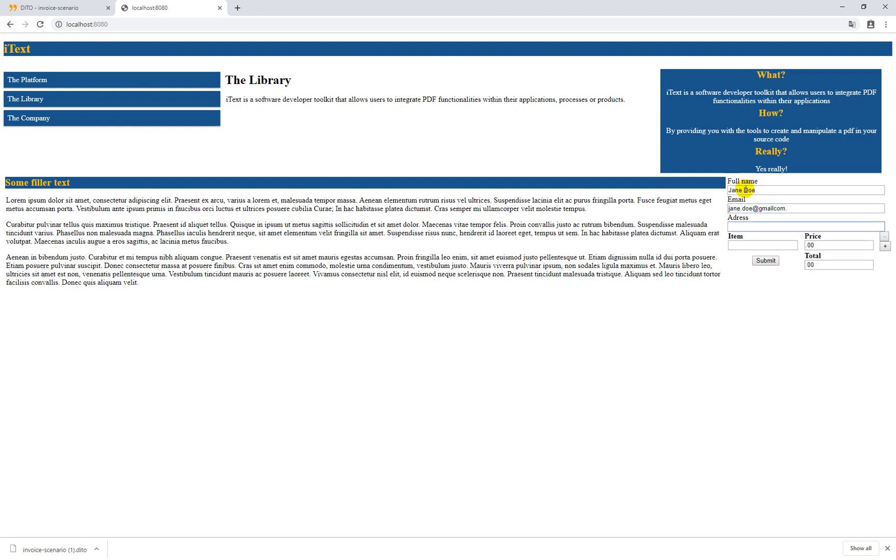
type("secret a")
type("dres")
key("BackSpace")
key("BackSpace")
key("BackSpace")
type("dress 10")
key("BackSpace")
key("BackSpace")
key("BackSpace")
key("BackSpace")
key("BackSpace")
key("BackSpace")
key("BackSpace")
type("street")
key("Right")
key("Right")
key("BackSpace")
type("2")
key("Right")
type("/30")
key("Tab")
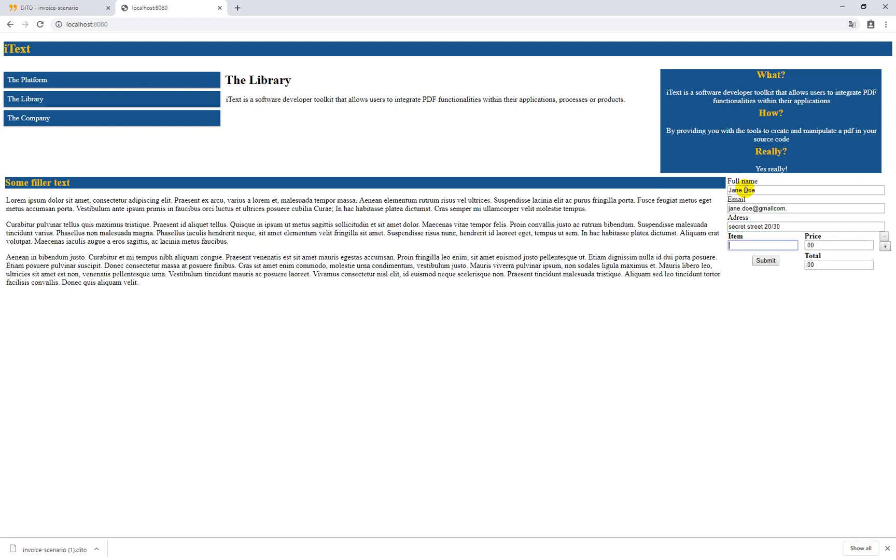
Enter lunch priced 10.50 as the first item
type("lunch")
key("Tab")
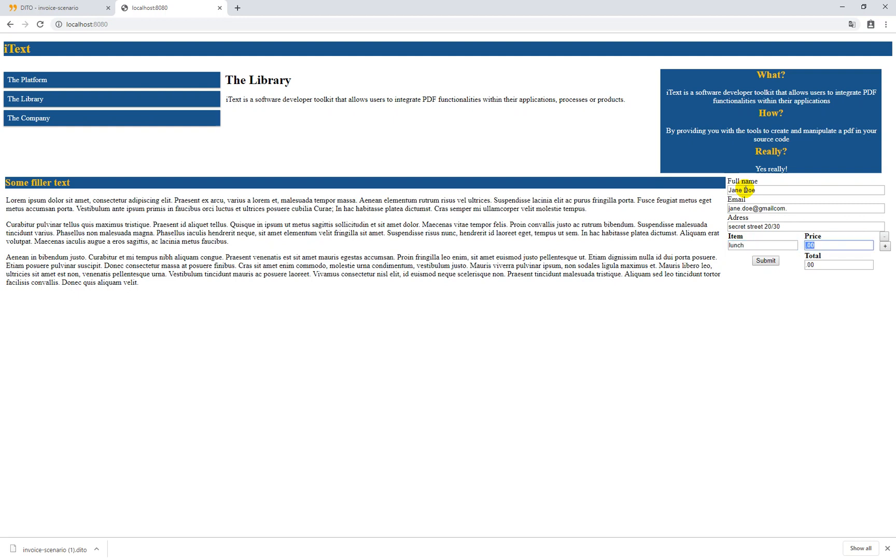
type("10.50")
key("Tab")
key("Tab")
Add a second item row: diner priced 20.70
key("Return")
key("Tab")
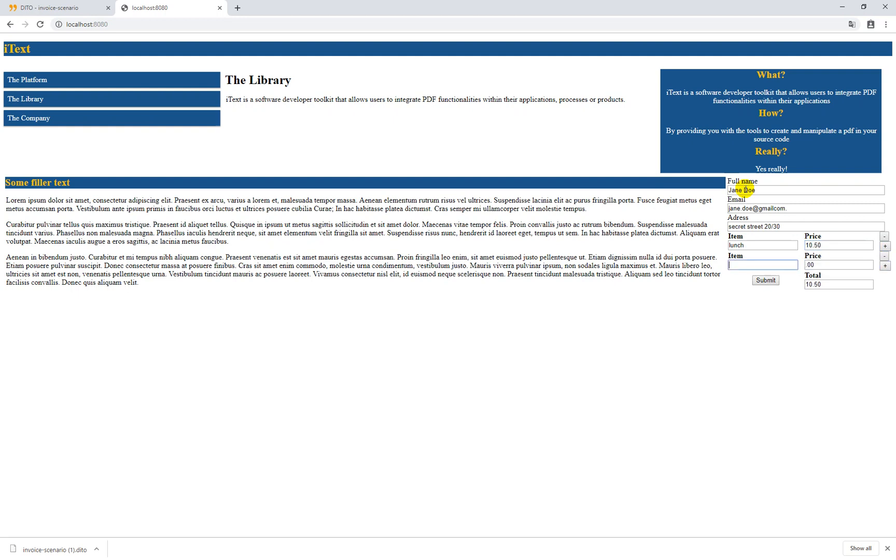
type("dinner")
key("BackSpace")
key("BackSpace")
key("BackSpace")
type("er")
key("Tab")
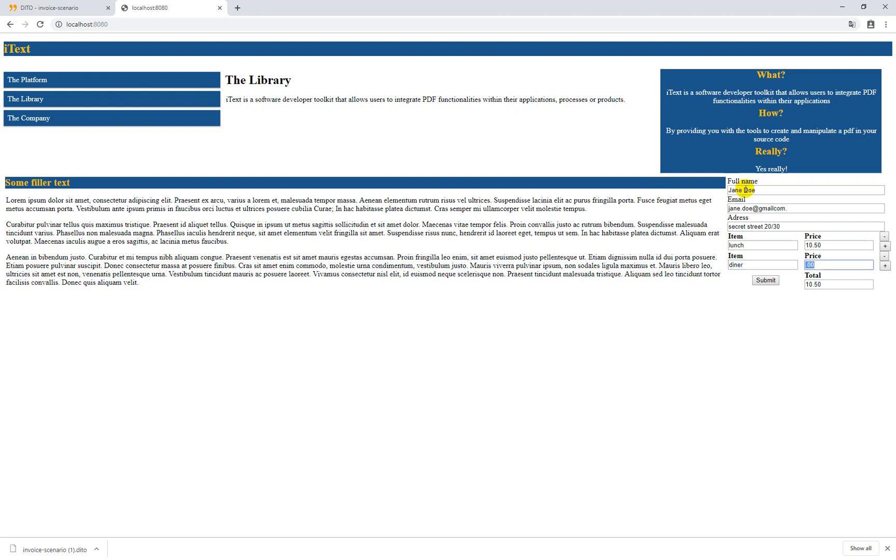
type("20.70")
key("Tab")
Add a third item row: drinks priced 5.78, bringing the total to 36.98
key("Tab")
key("Return")
key("Tab")
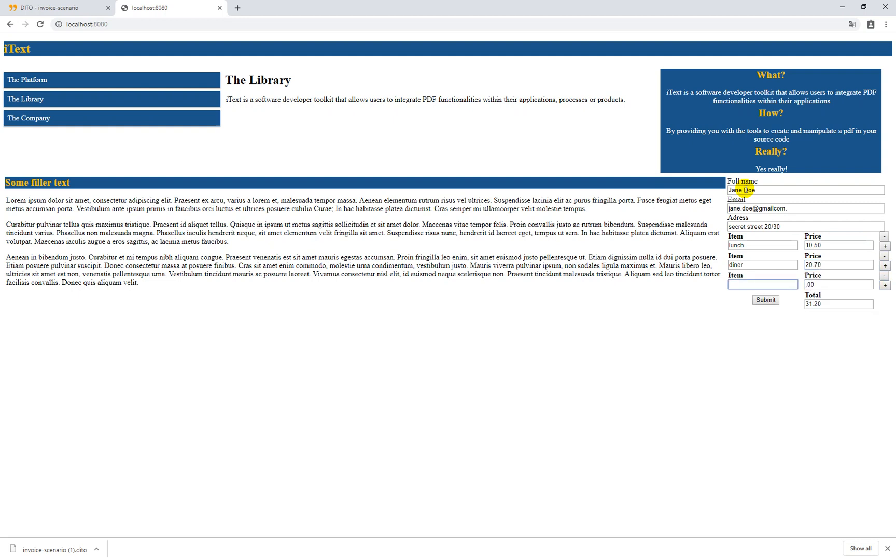
type("drinks")
key("Tab")
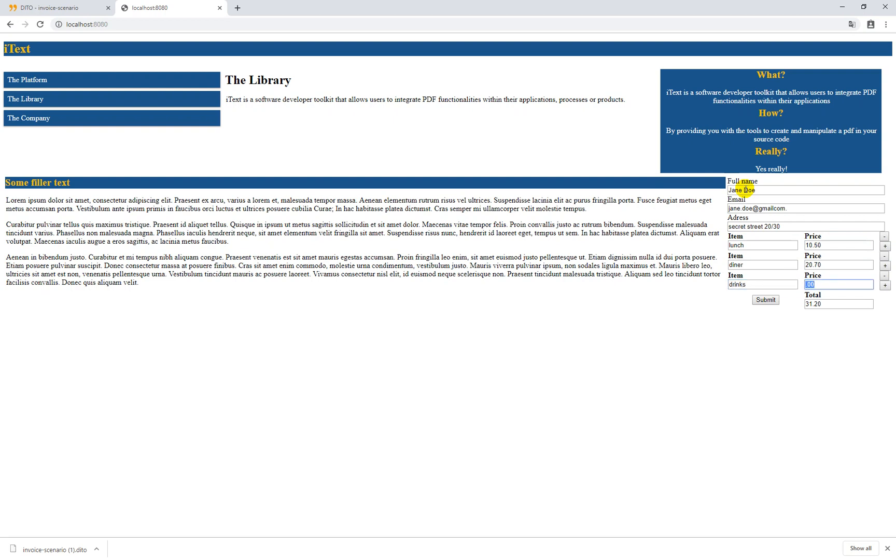
type("35")
type(".78")
key("Left")
key("Left")
key("Left")
key("Left")
key("BackSpace")
key("Return")
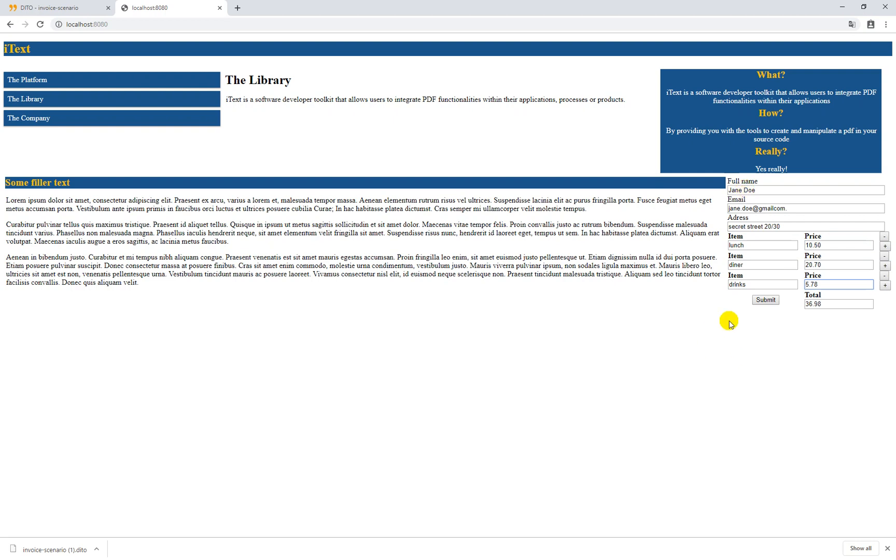
Submit the invoice form and confirm the 'Data submitted successfully' alert
left_click(766, 301)
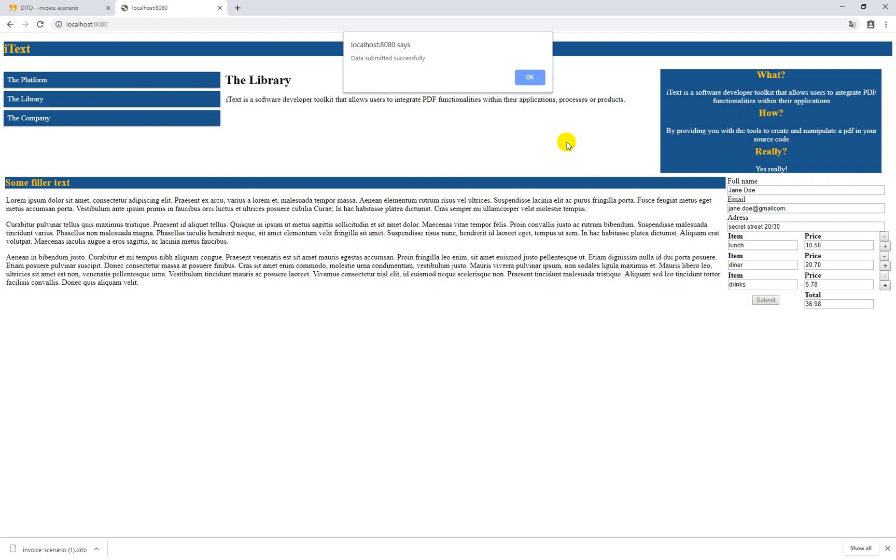
left_click(529, 79)
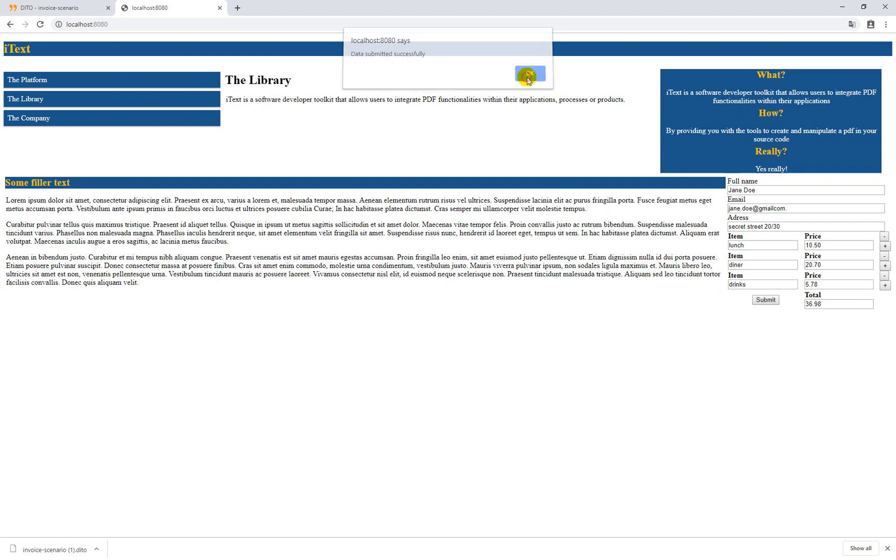
Open 2019-05-14-17.44.49.569.pdf from the target/work/out folder in the IDE
left_click(841, 6)
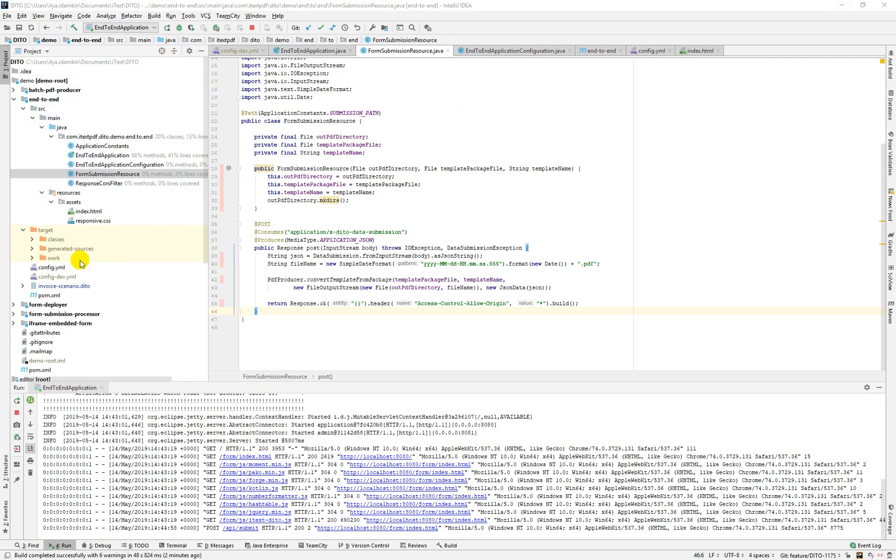
left_click(32, 258)
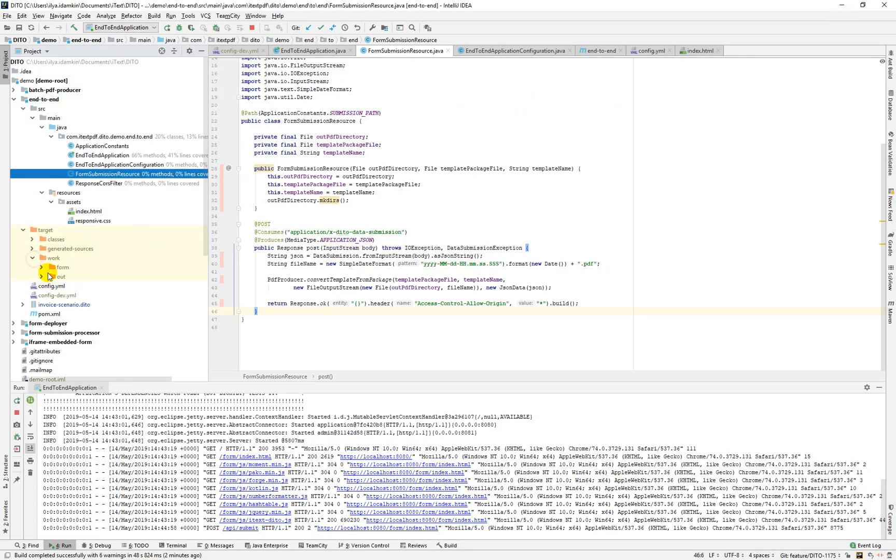
left_click(42, 277)
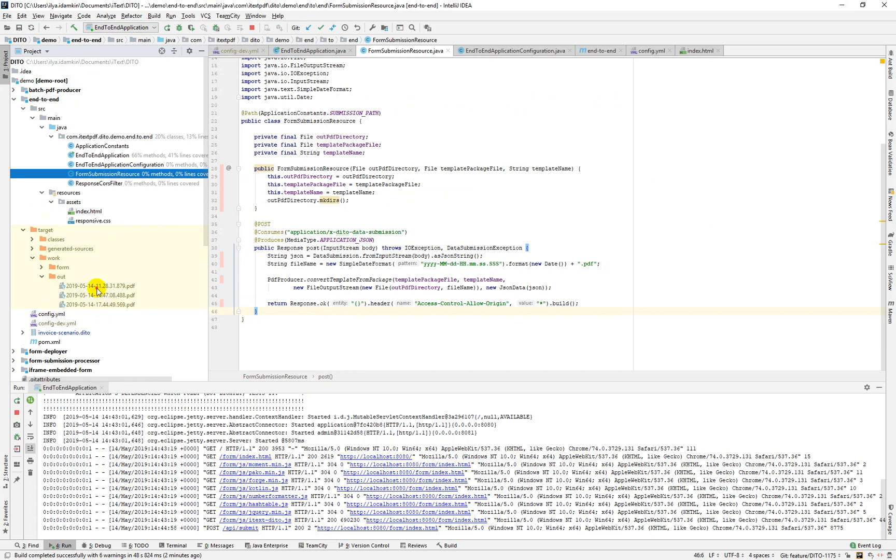
left_click(124, 286)
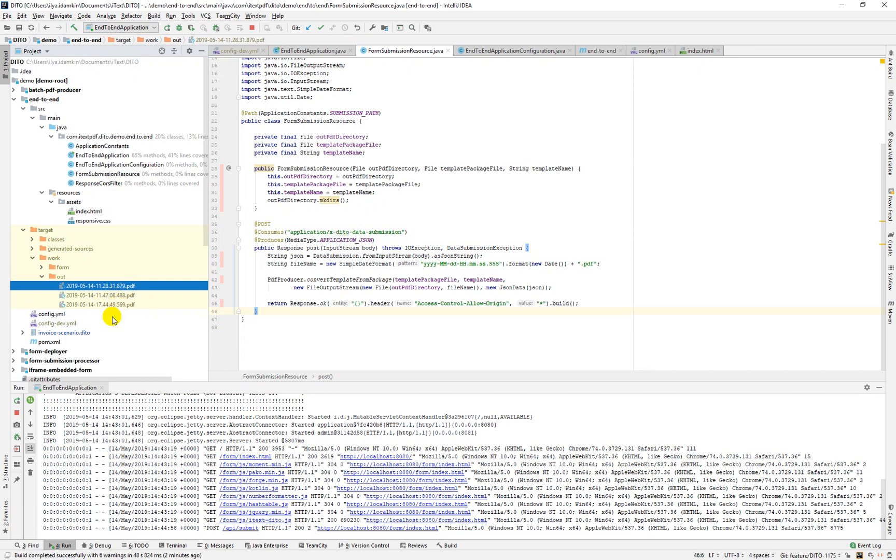
left_click(108, 307)
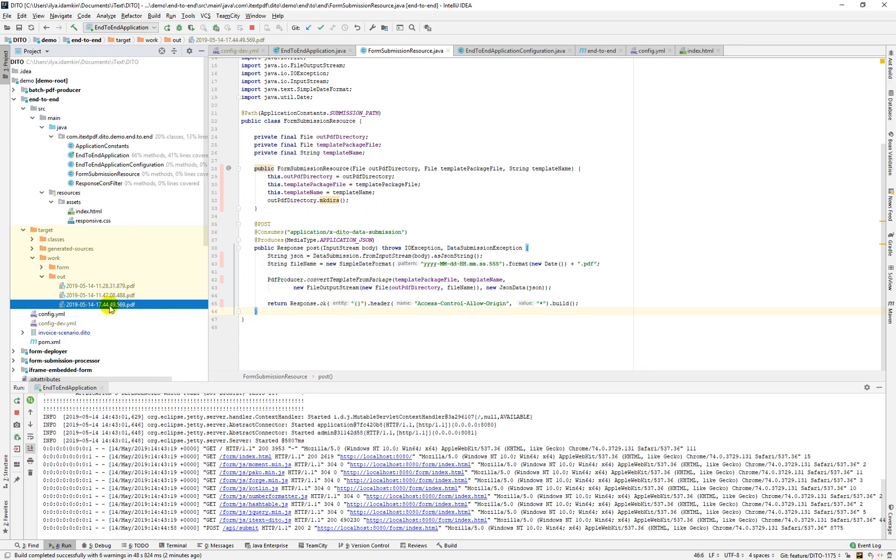
double_click(109, 307)
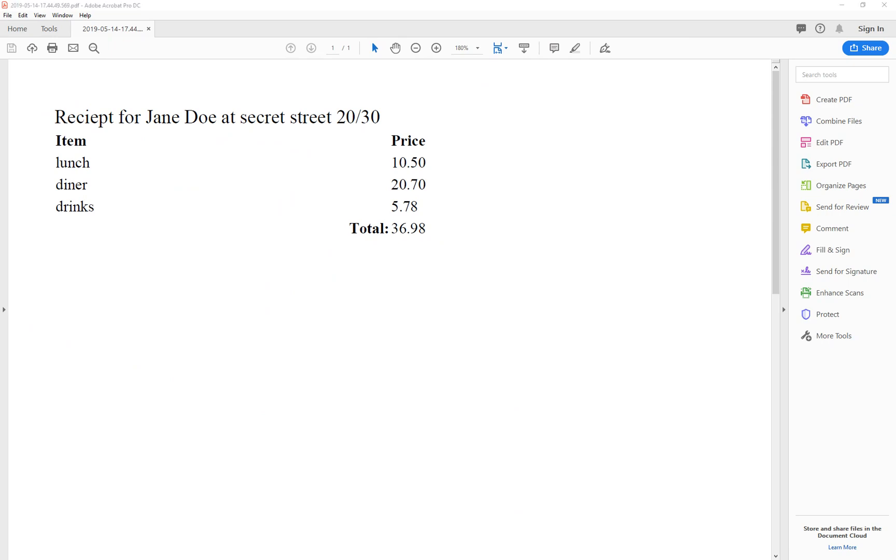
Check the receipt shows lunch, diner and drinks totalling 36.98, then return to Chrome
key("alt+Tab")
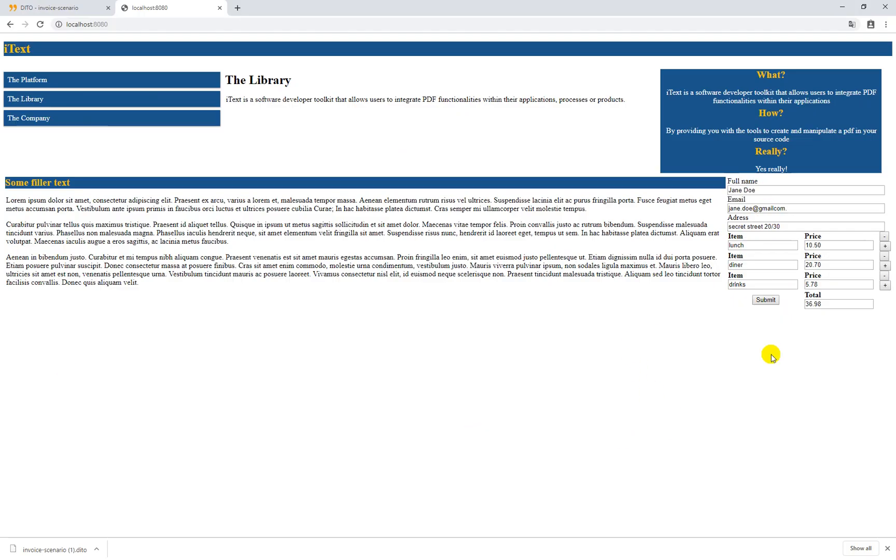